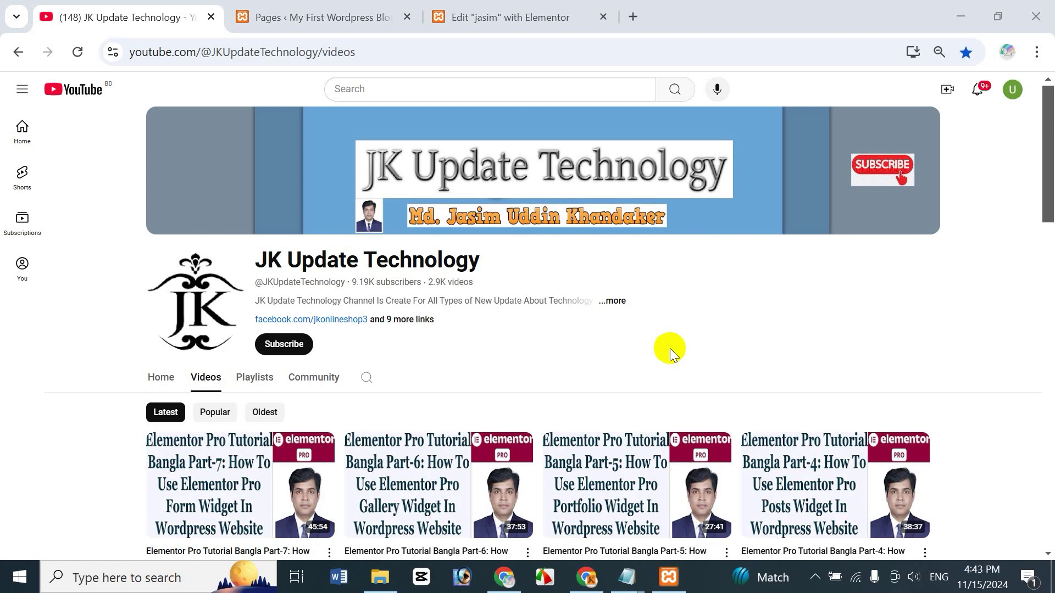
Step: Scroll through the JK Update Technology channel's latest uploads on its Videos tab
scroll(1050, 151, down, 2)
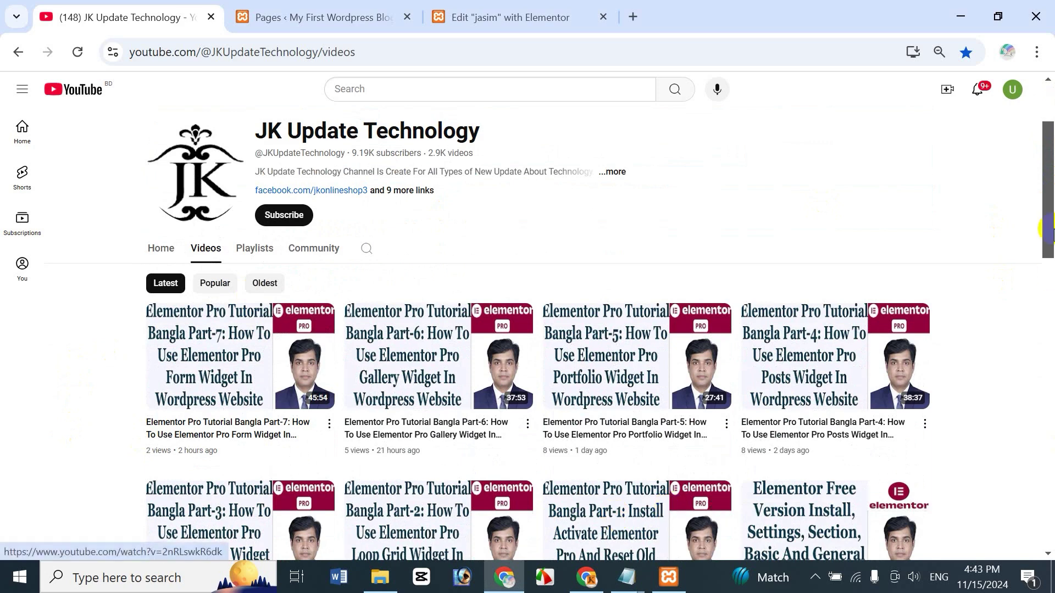
drag(1049, 237, 1048, 275)
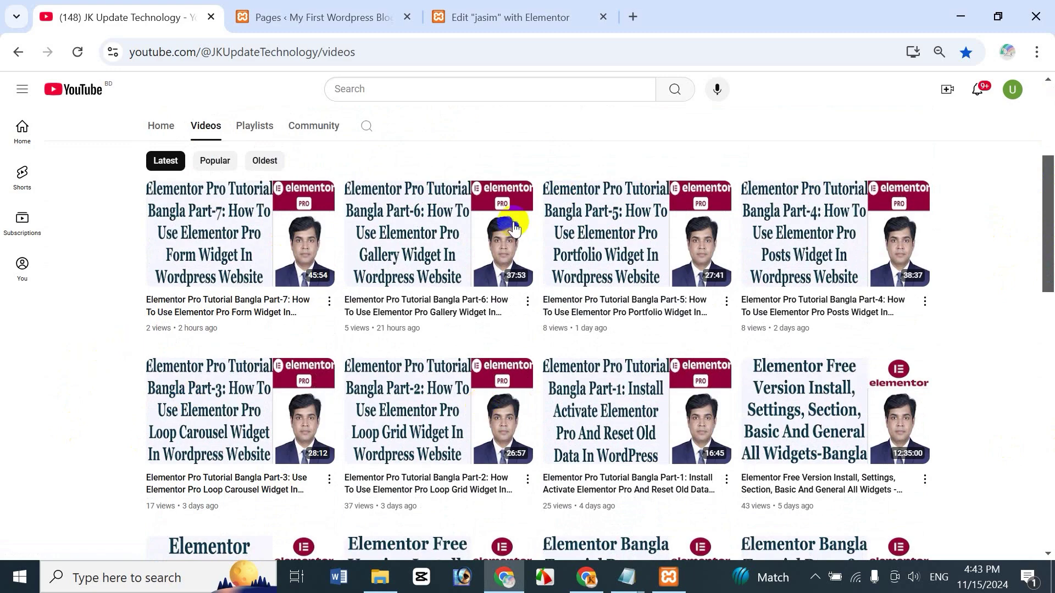
drag(1051, 237, 1053, 176)
Step: Scroll through the channel's Playlists page, then go back to its Videos listing
click(264, 312)
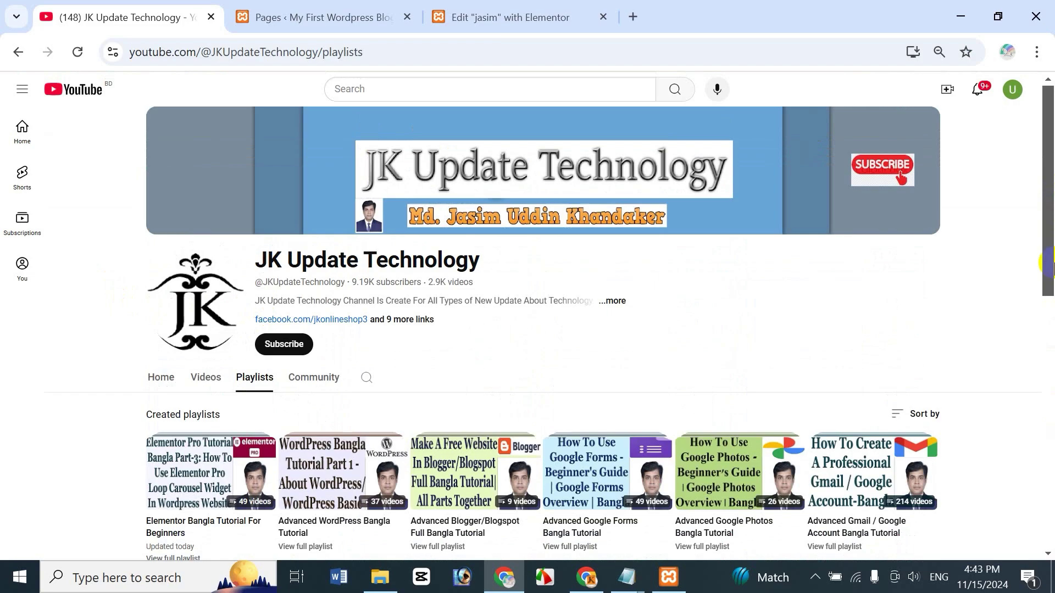
drag(1053, 265, 1053, 308)
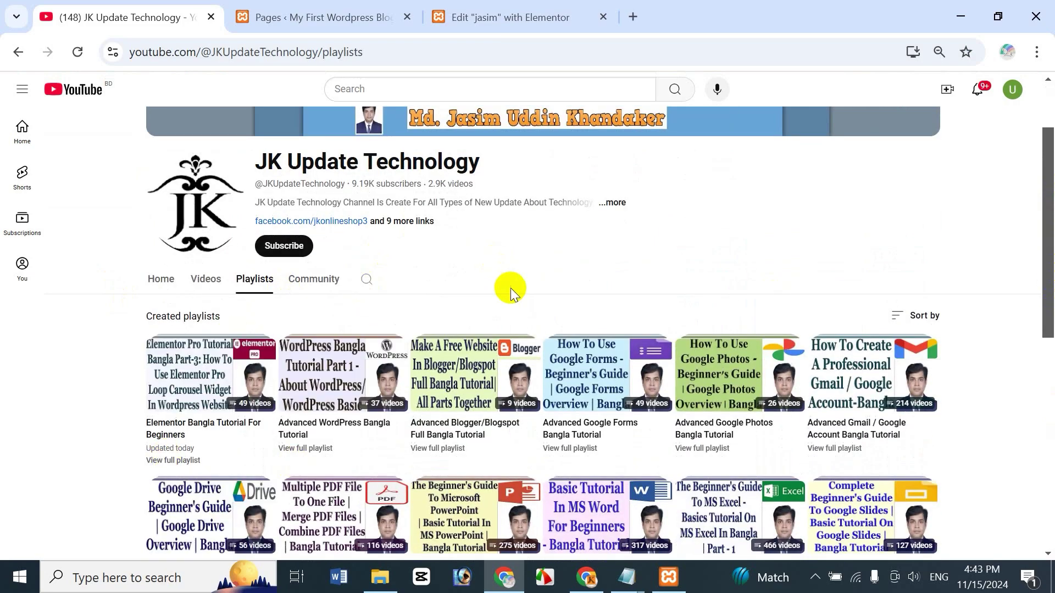
drag(1050, 322, 1051, 455)
scroll(1051, 454, down, 3)
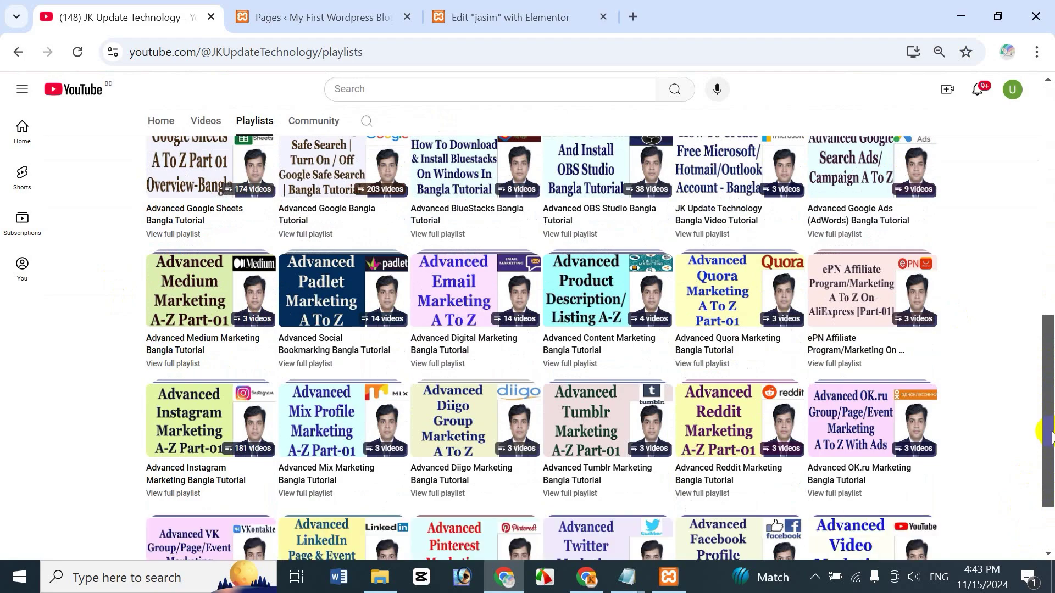
scroll(1051, 462, down, 2)
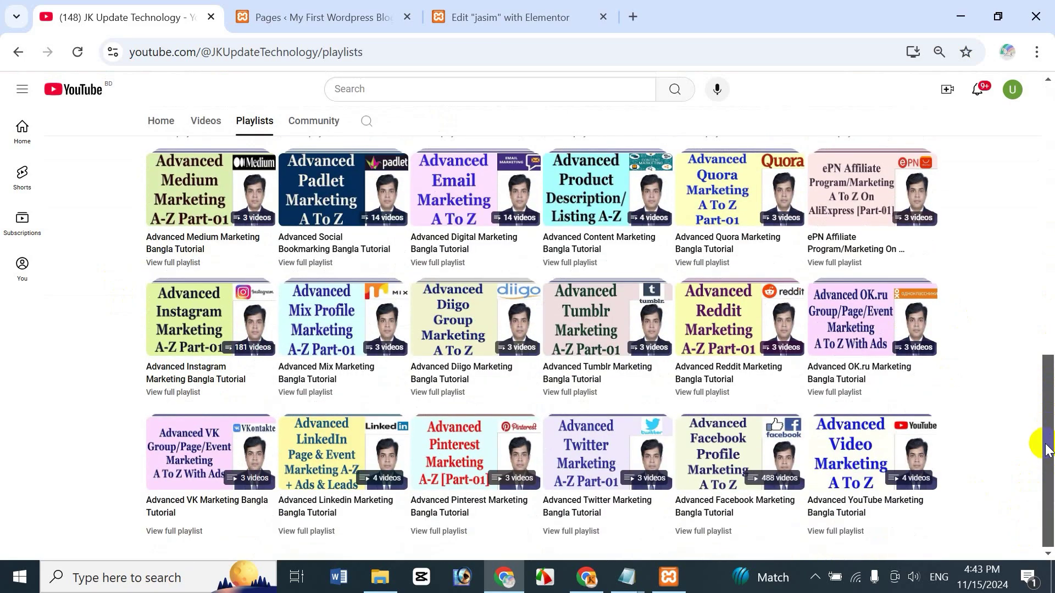
drag(1049, 448, 1049, 213)
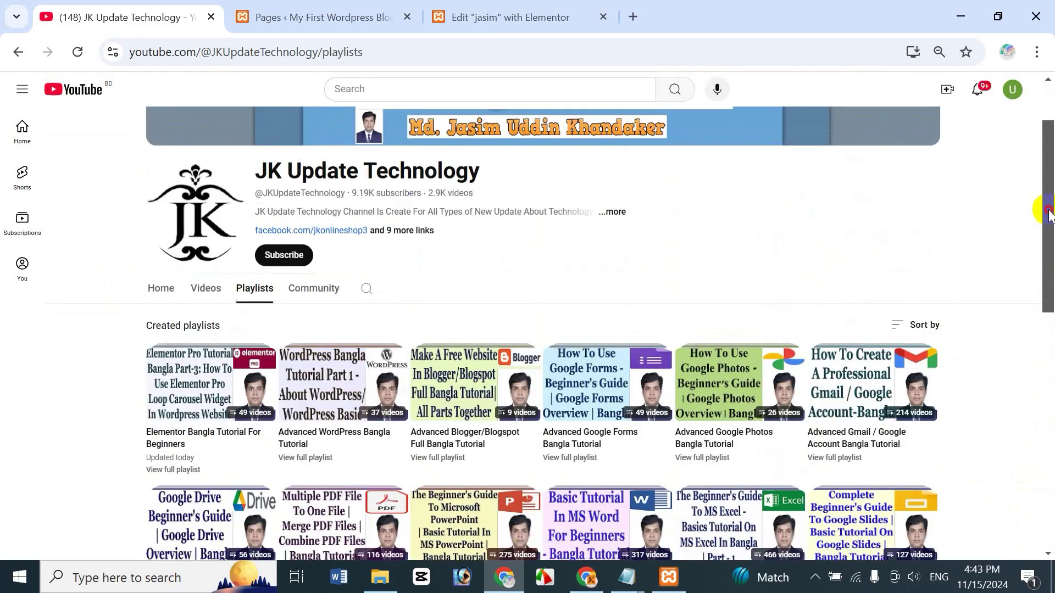
click(202, 291)
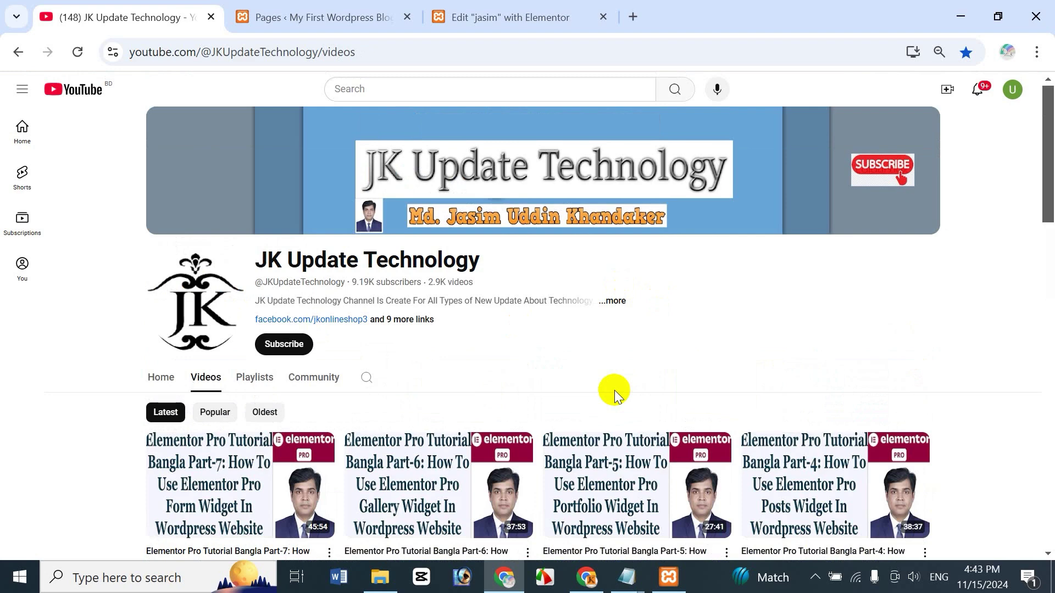
Step: Load jasimonline.com/wp-admin in a new tab, then switch back to the YouTube tab
click(636, 15)
text(jasimonline.com/wp-admin)
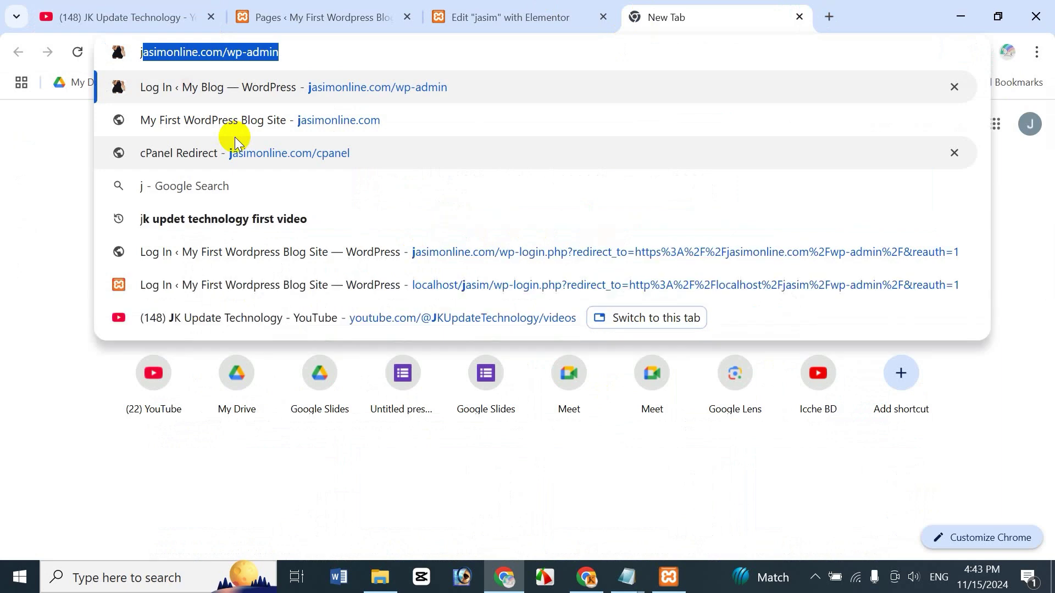
key(Right)
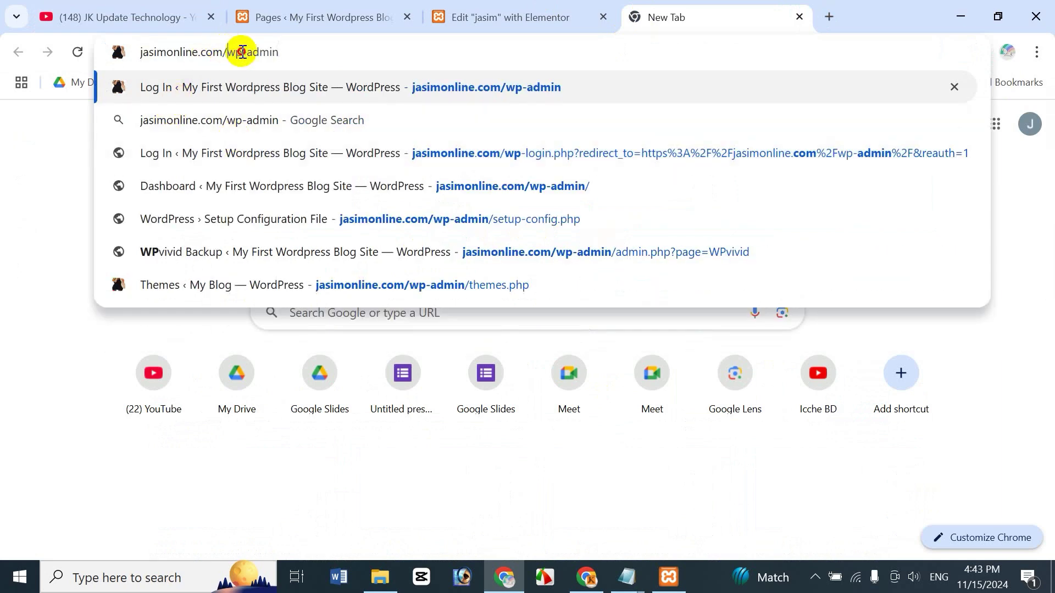
drag(227, 51, 303, 58)
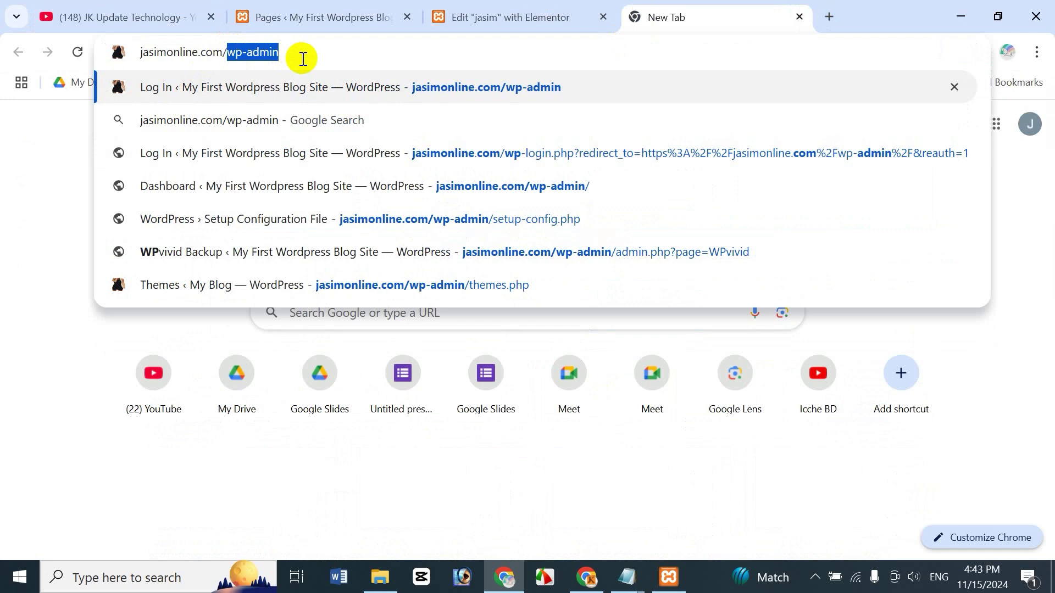
click(303, 58)
key(Return)
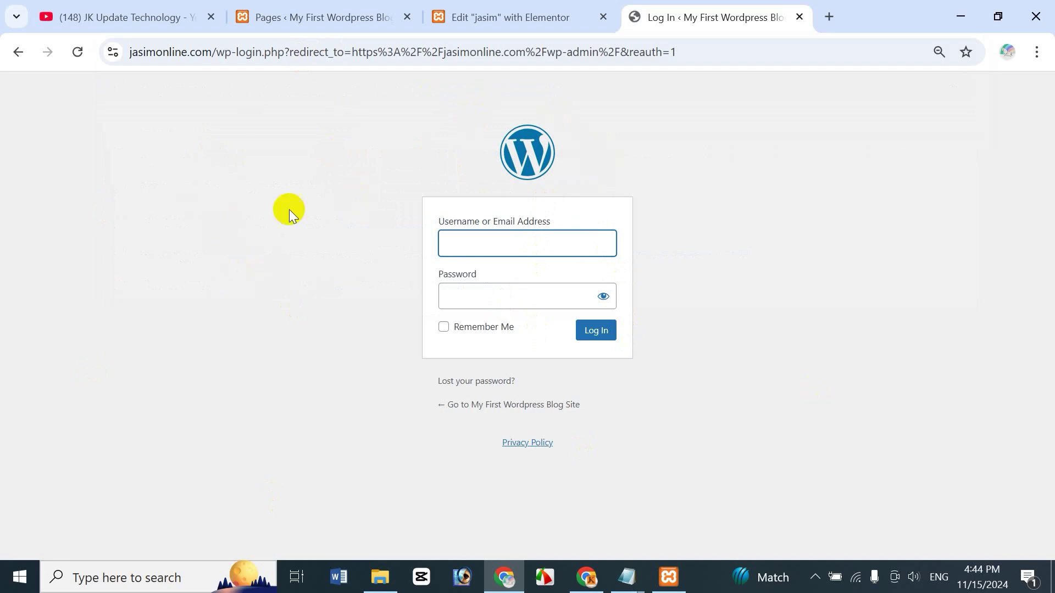
click(111, 20)
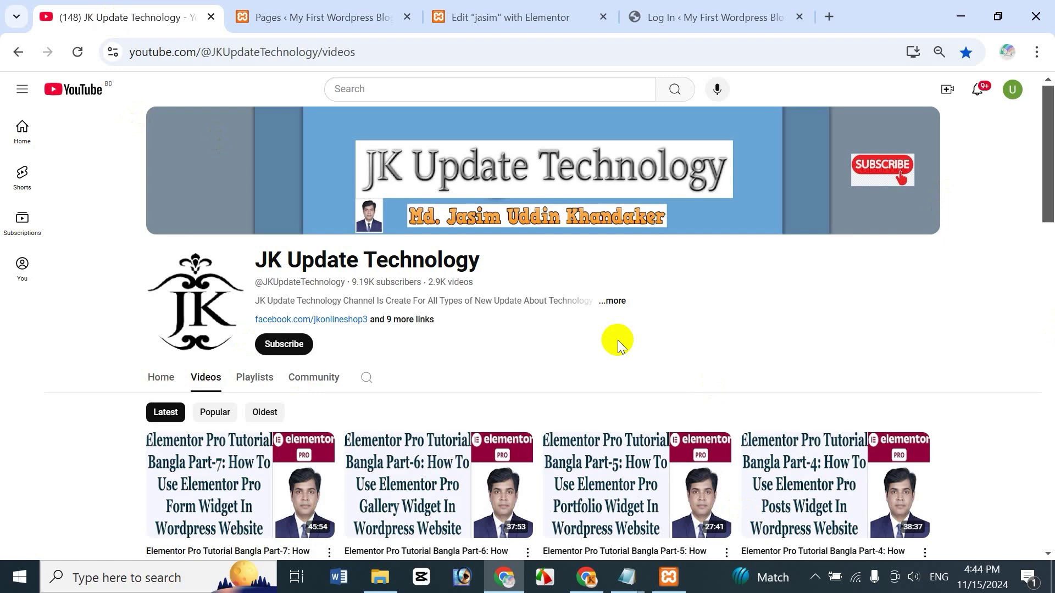
Step: Launch XAMPP Control Panel, confirm Apache and MySQL are running, and minimize it
click(120, 578)
text(xam)
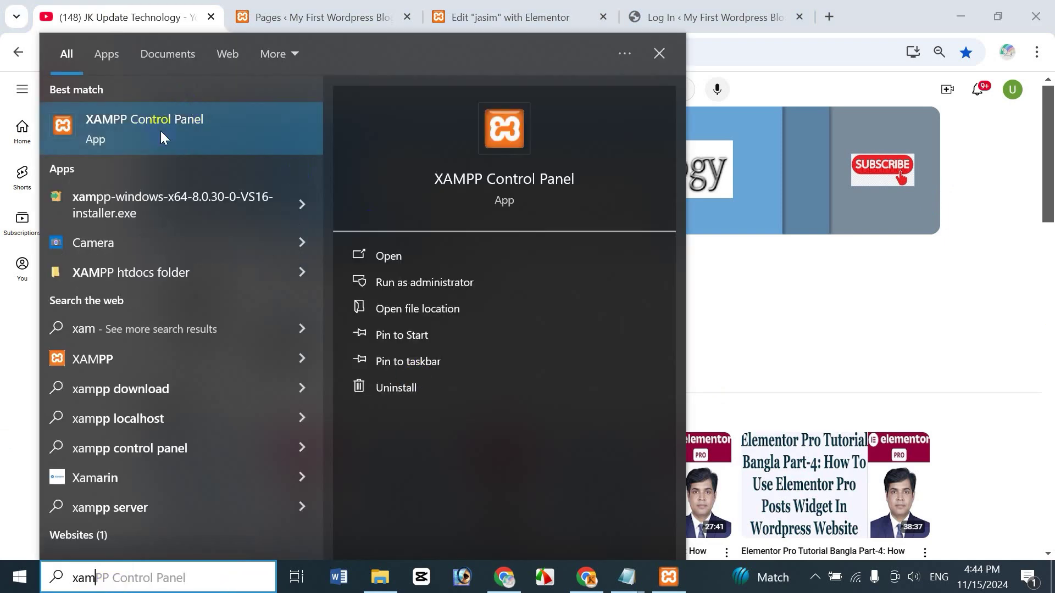
click(668, 585)
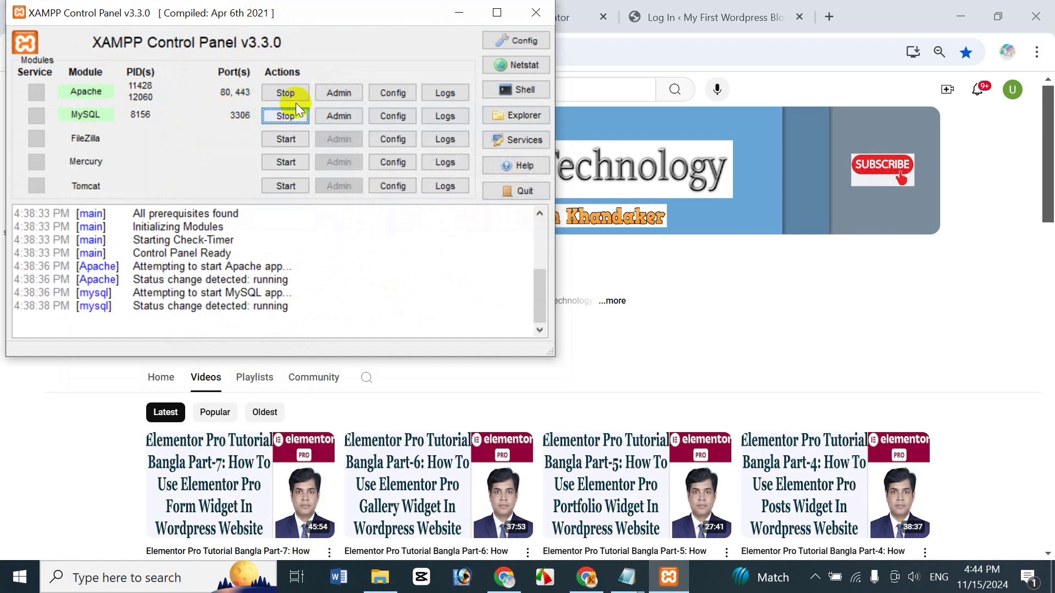
click(460, 11)
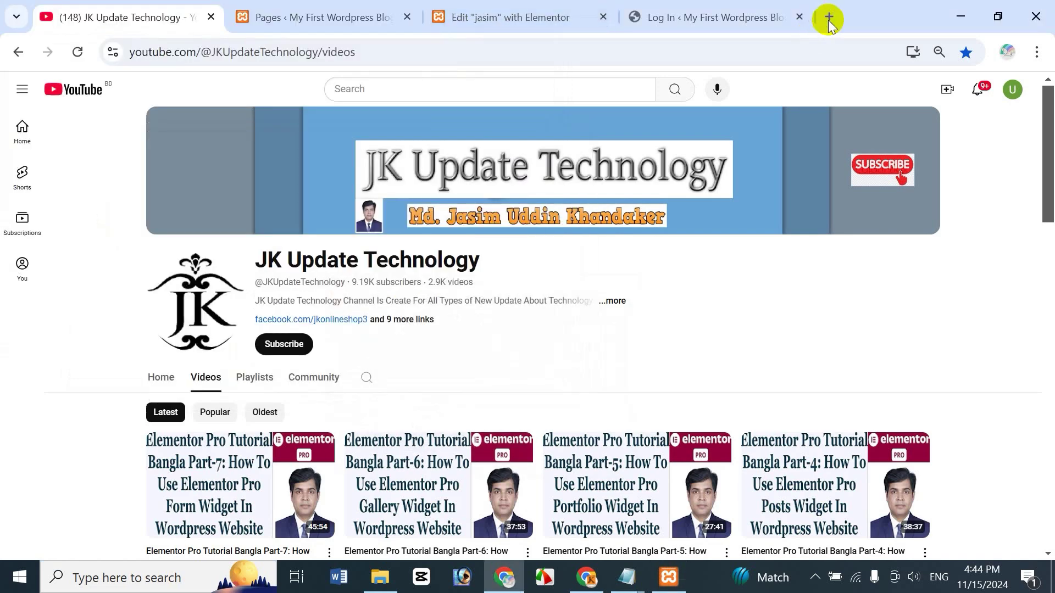
click(829, 17)
Step: Enter localhost/jasim/wp-admin in the new tab's address bar
text(localhost/jasim/wp-admin)
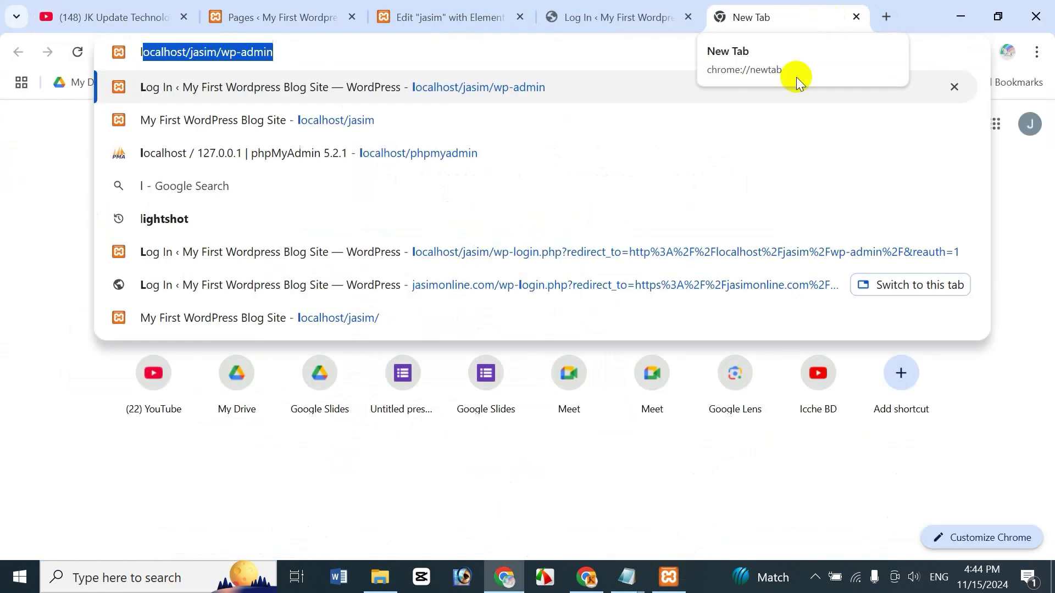
click(205, 58)
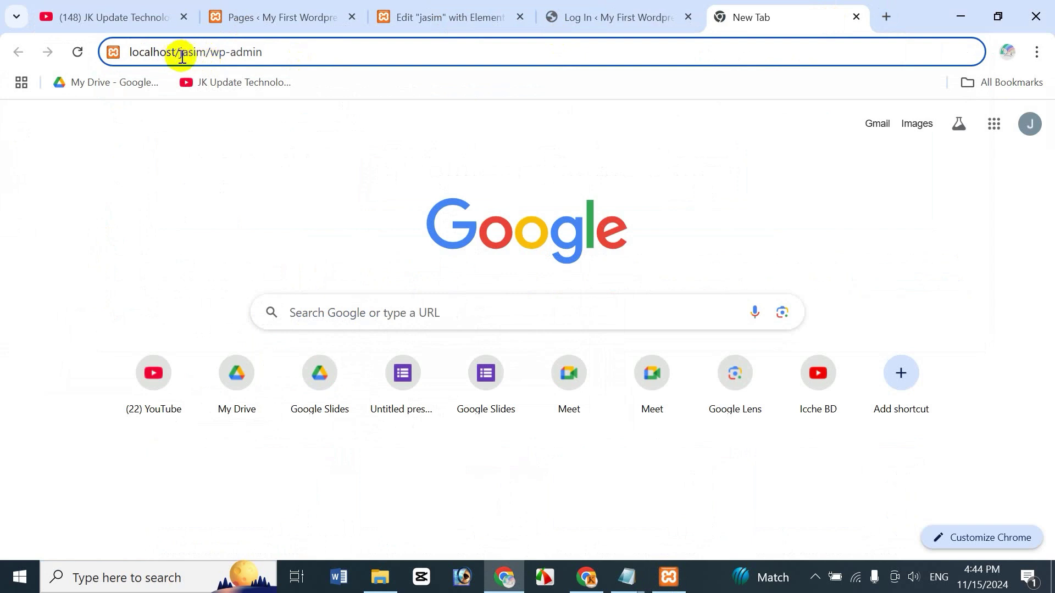
drag(211, 53, 313, 55)
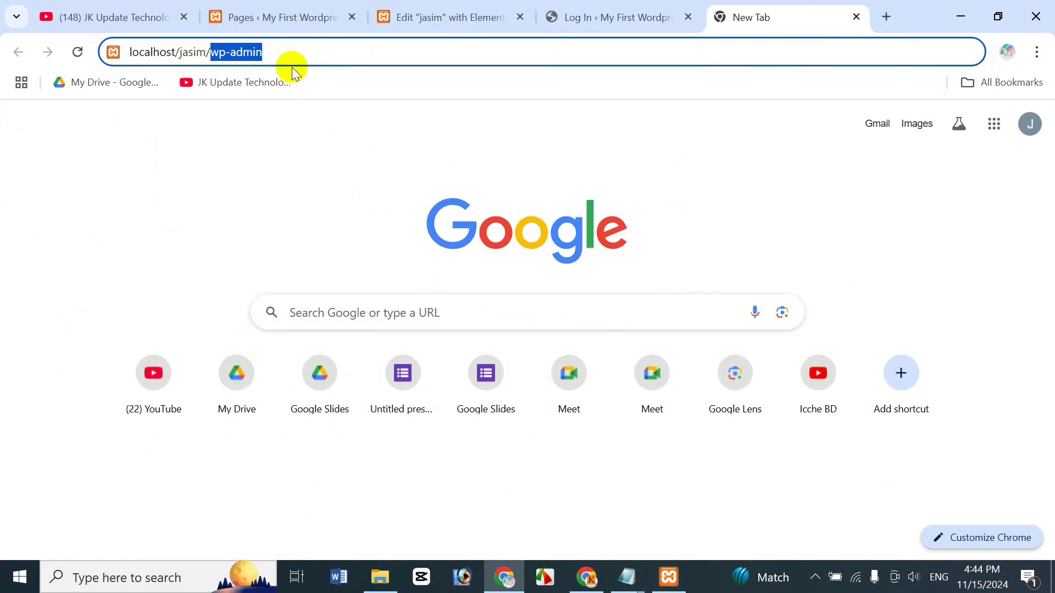
Step: Switch to the local Pages list and close the blank and online login tabs
click(627, 27)
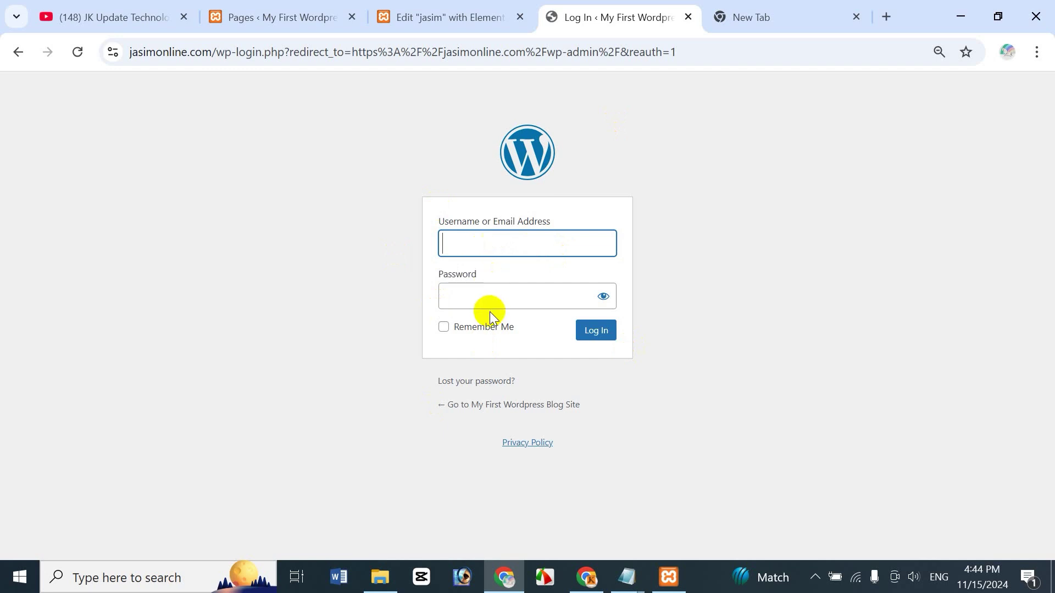
click(288, 22)
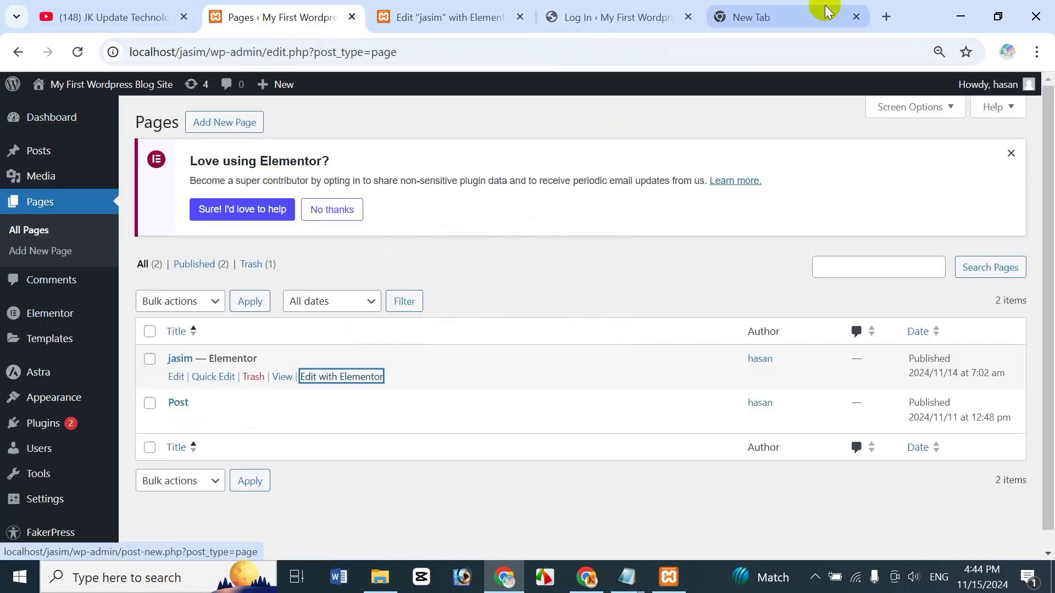
click(856, 17)
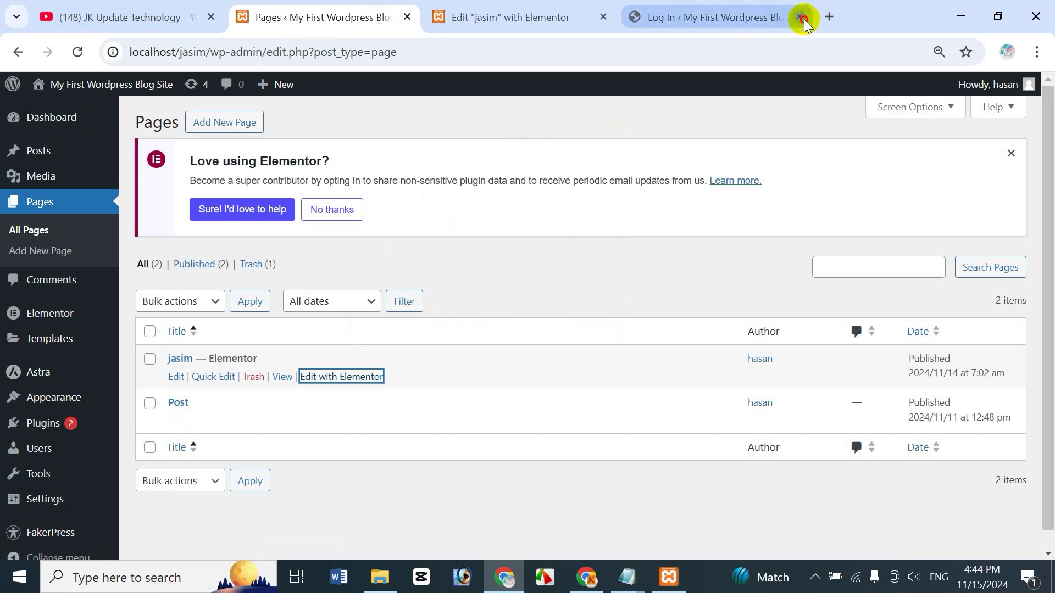
click(800, 17)
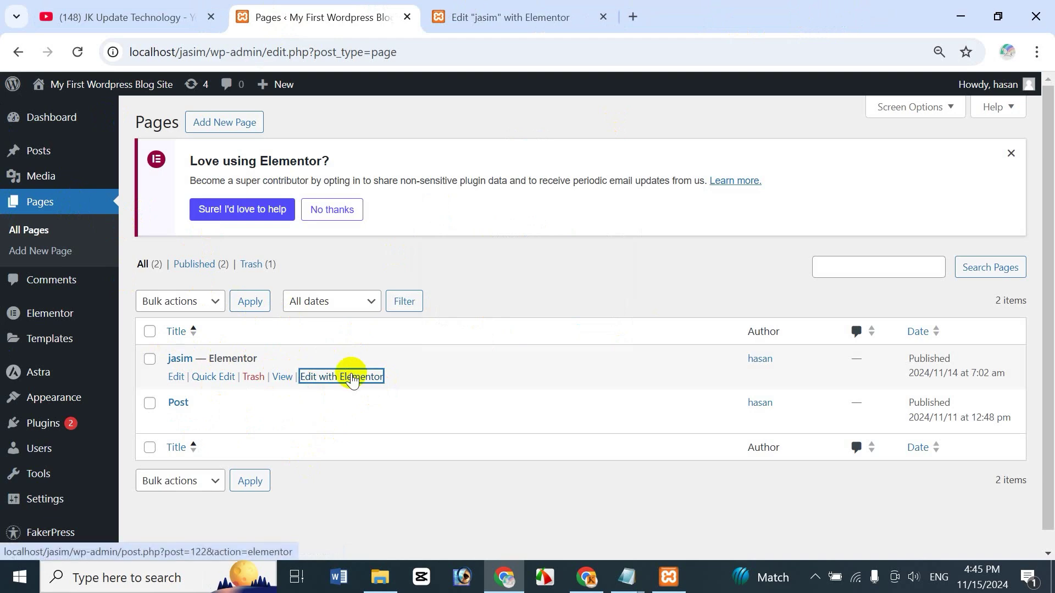
Step: Switch to the Elementor editor for jasim and browse the Pro widgets, including Login
click(545, 18)
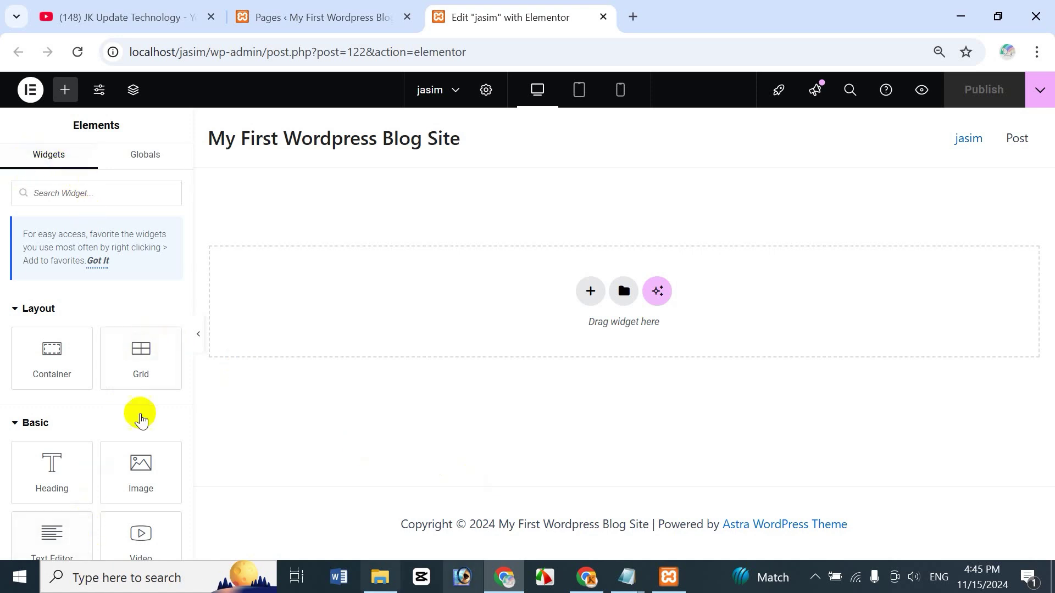
drag(189, 184, 115, 309)
scroll(115, 308, up, 5)
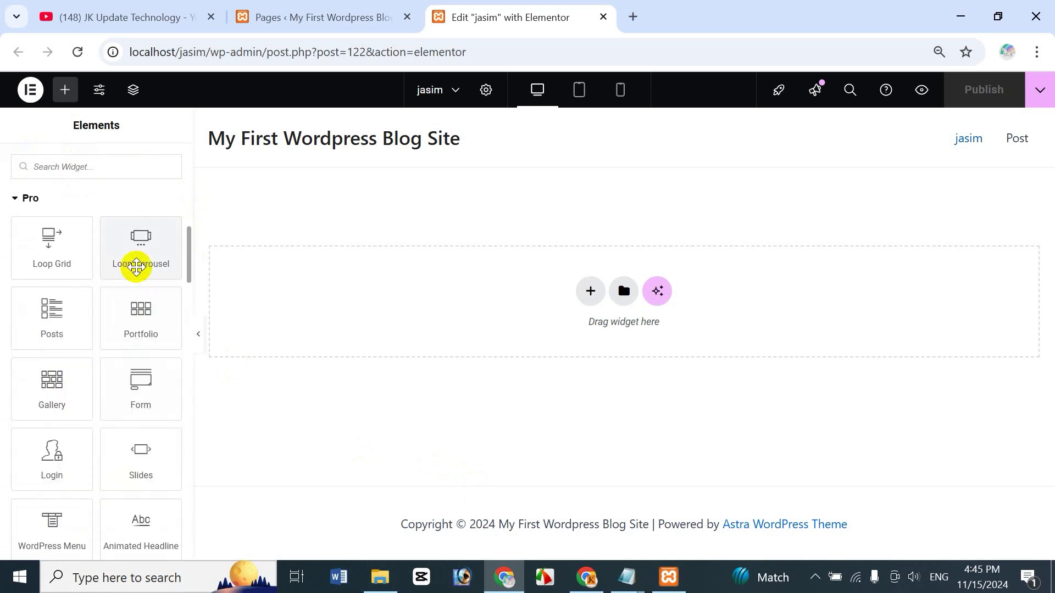
scroll(138, 264, up, 2)
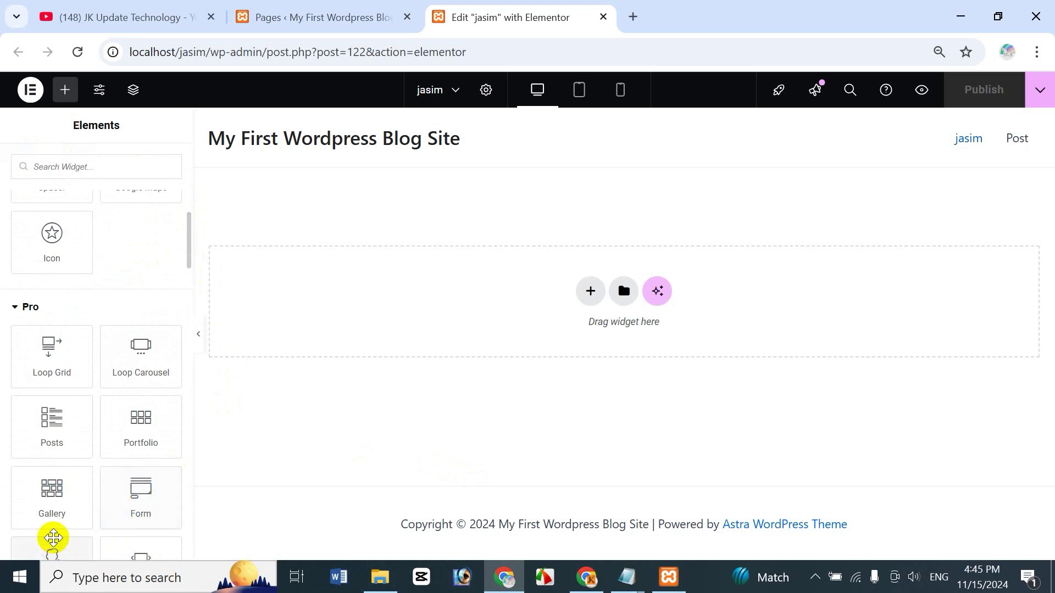
click(187, 257)
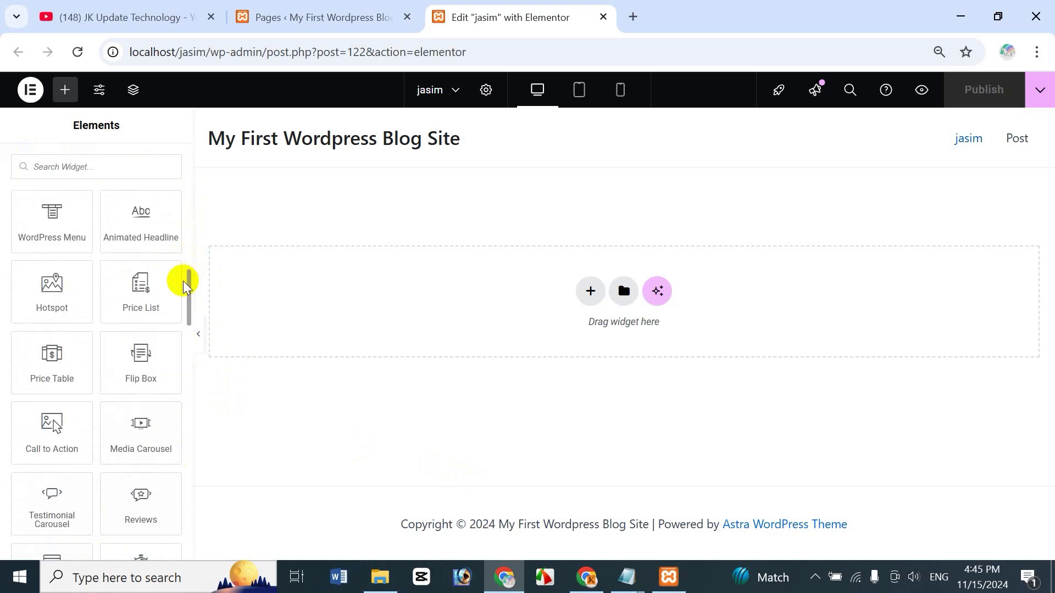
drag(189, 286, 185, 254)
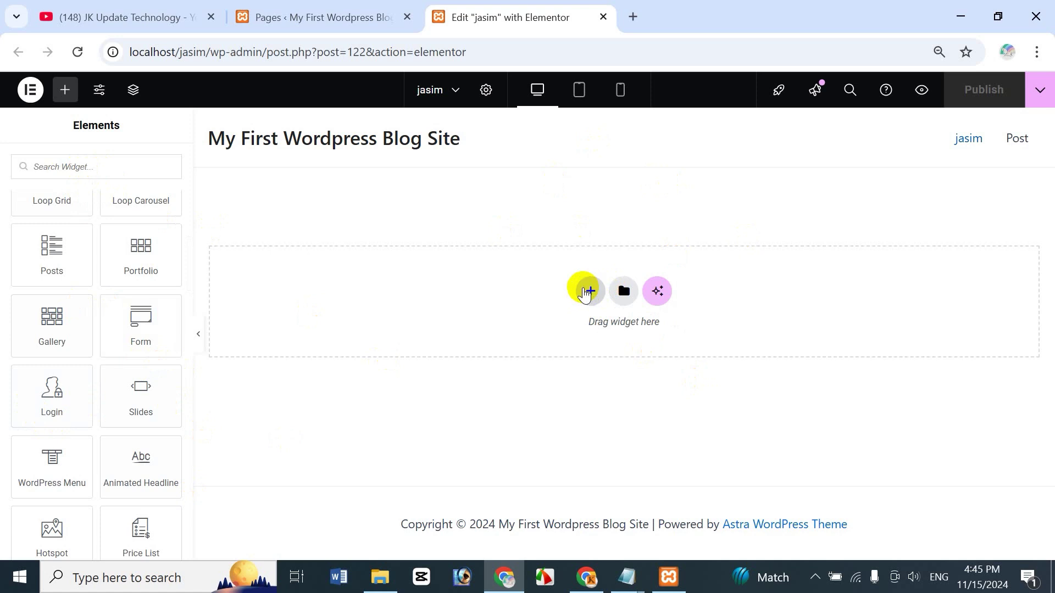
Step: Add a three-column flexbox container with a wider middle column, then search widgets for 'login'
click(587, 289)
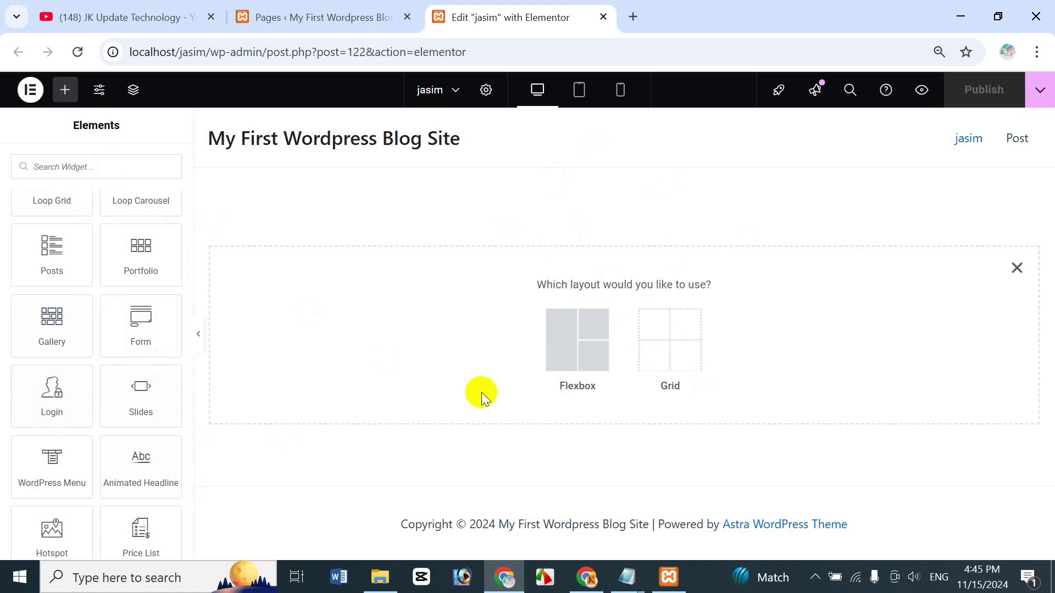
click(579, 344)
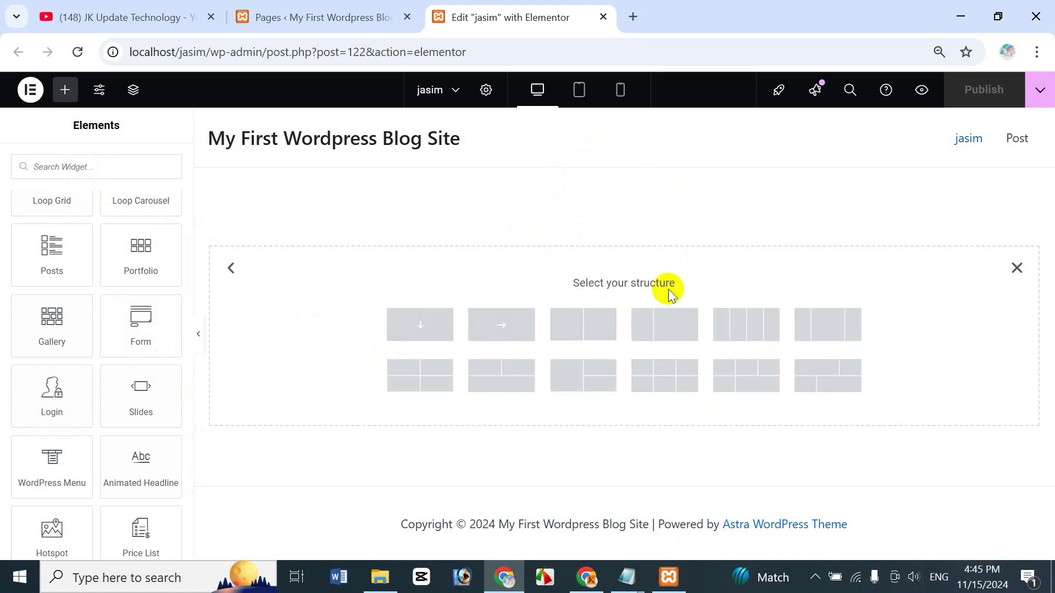
click(829, 333)
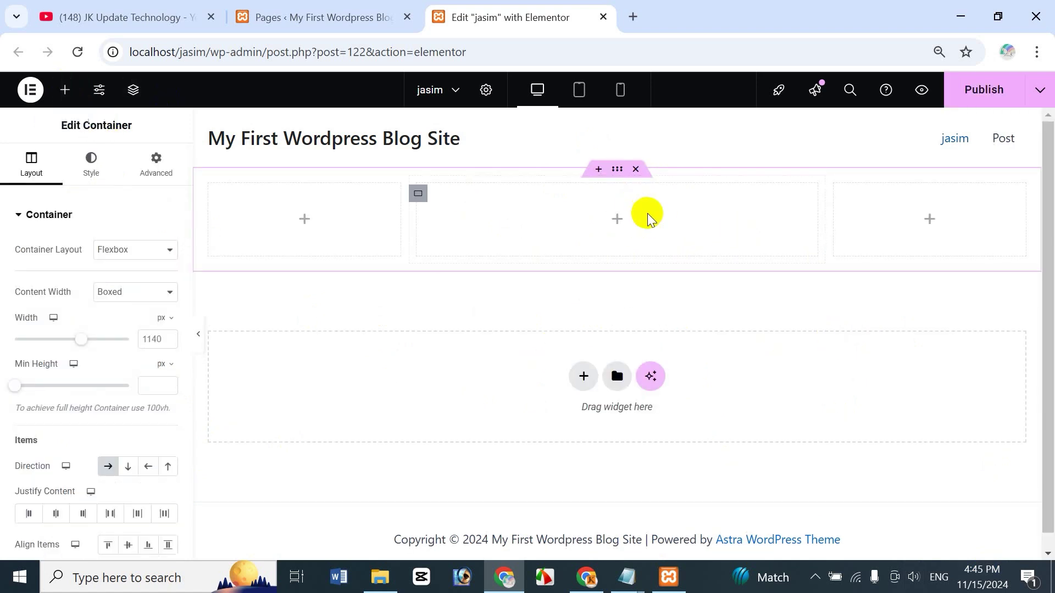
click(618, 219)
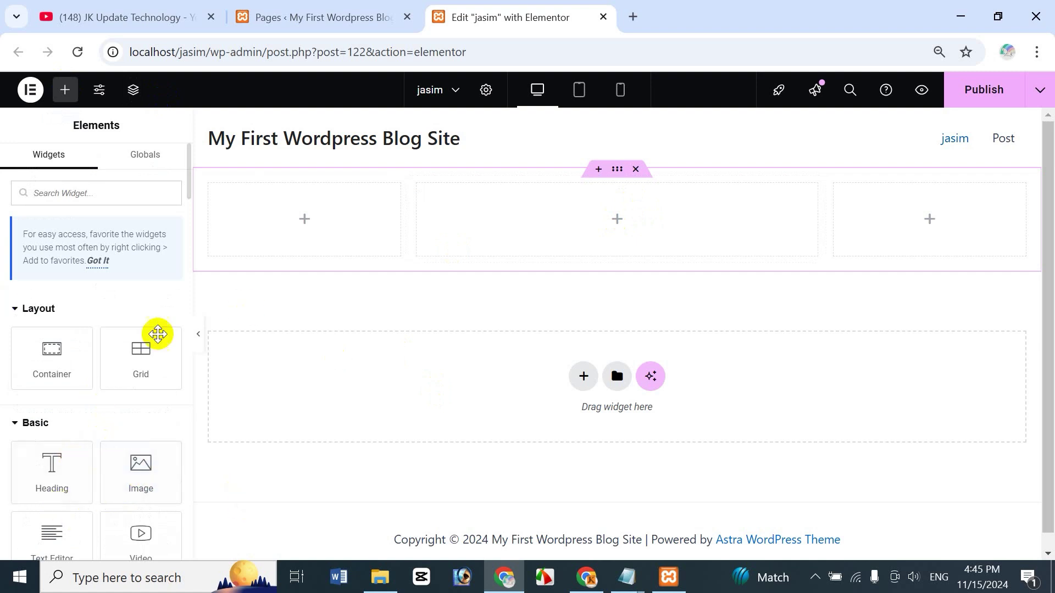
click(54, 200)
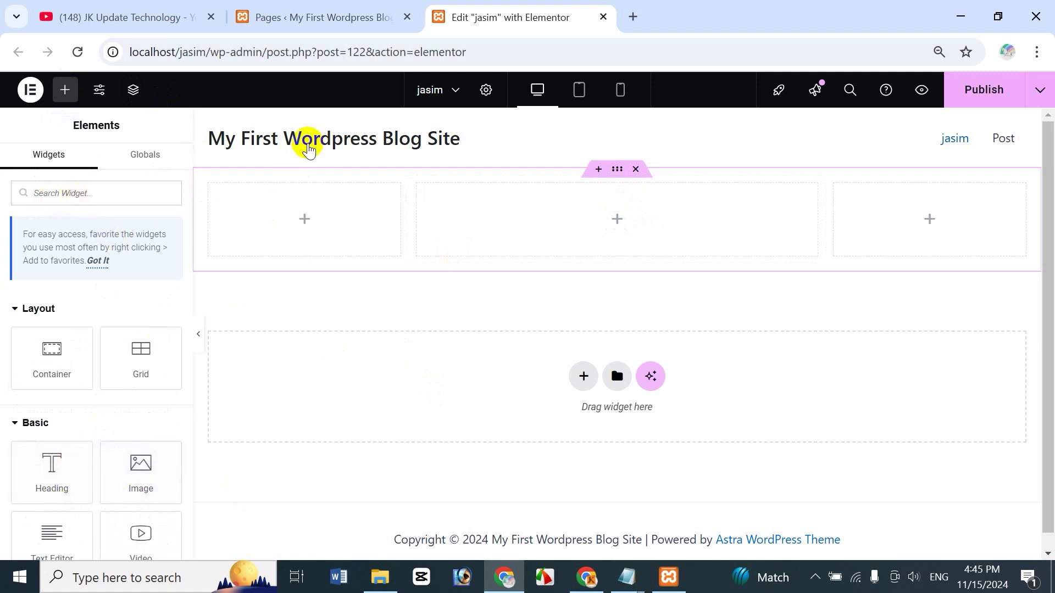
text(login)
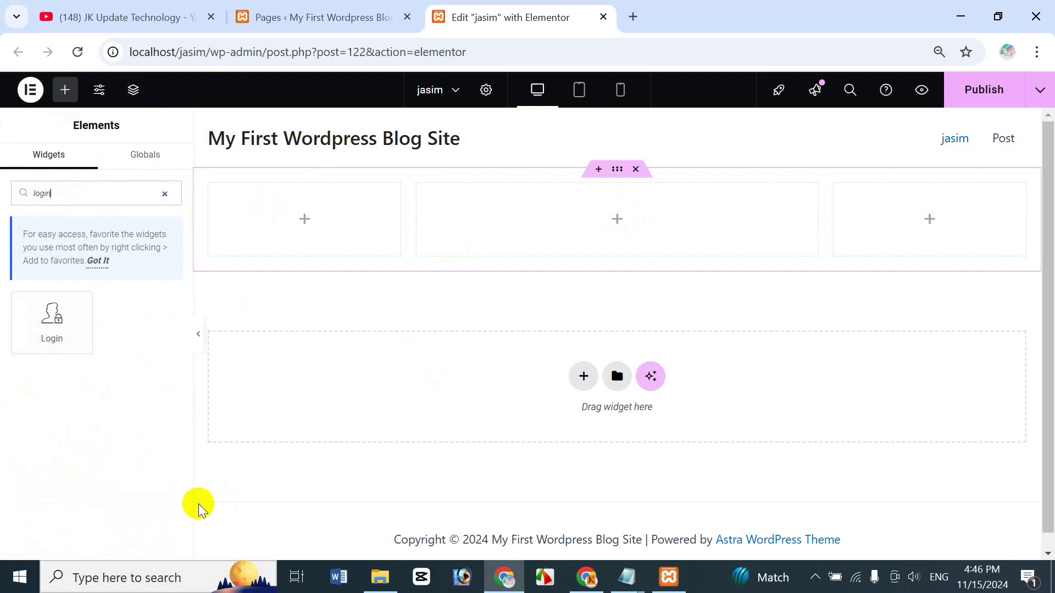
Step: Drag the Login widget into the container's middle column
drag(52, 325, 635, 233)
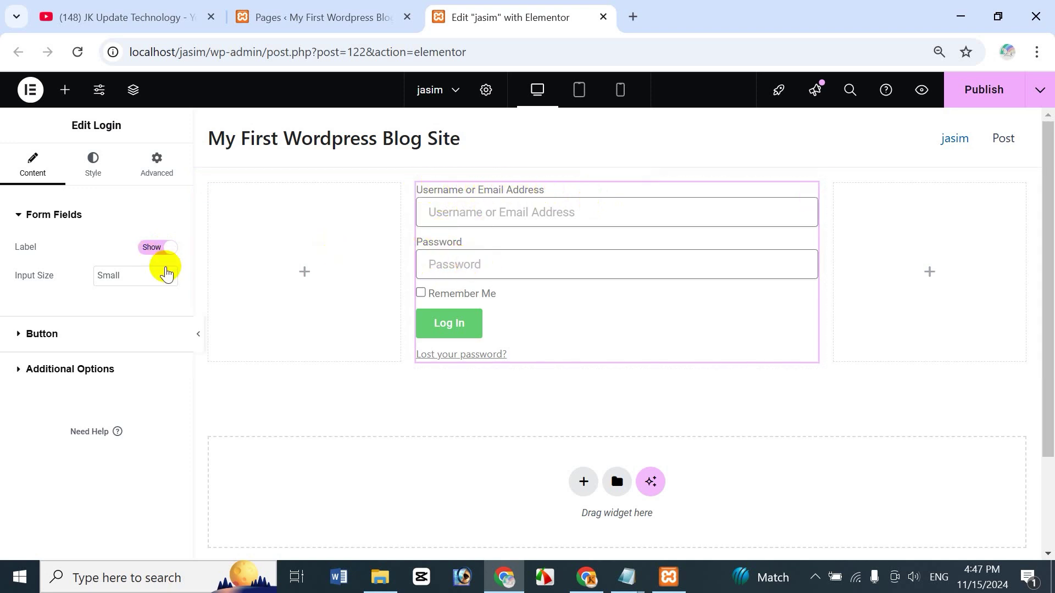
Step: Keep the field labels shown and set the form's Input Size to Medium
click(157, 248)
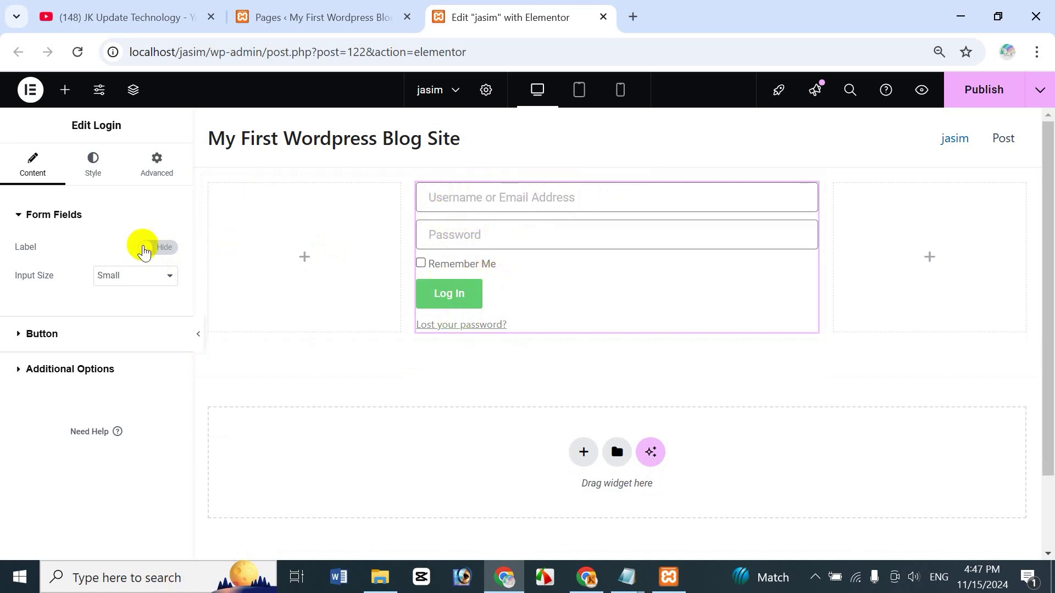
click(145, 247)
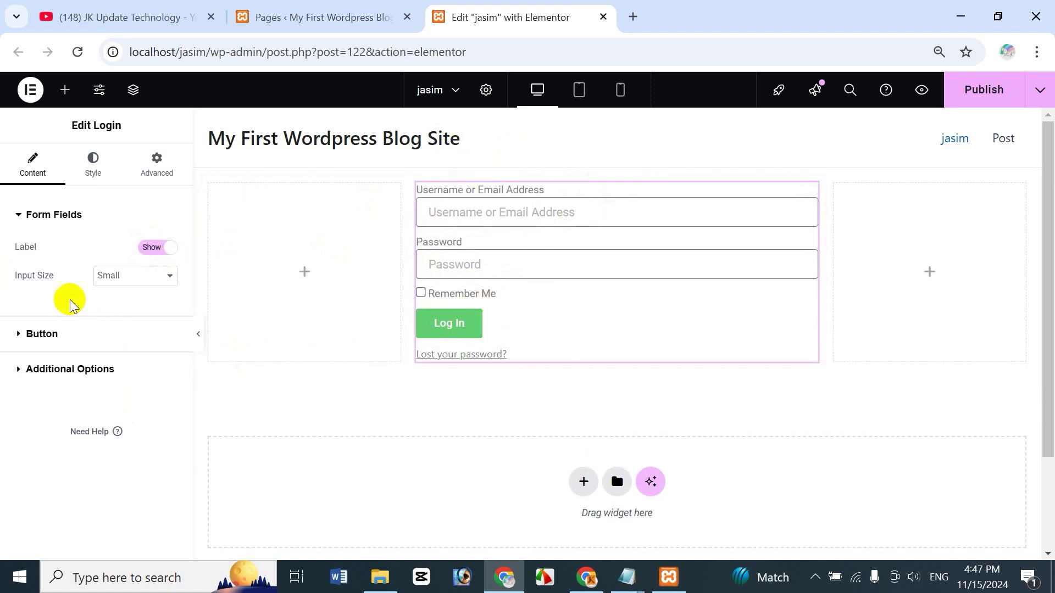
click(124, 276)
click(125, 356)
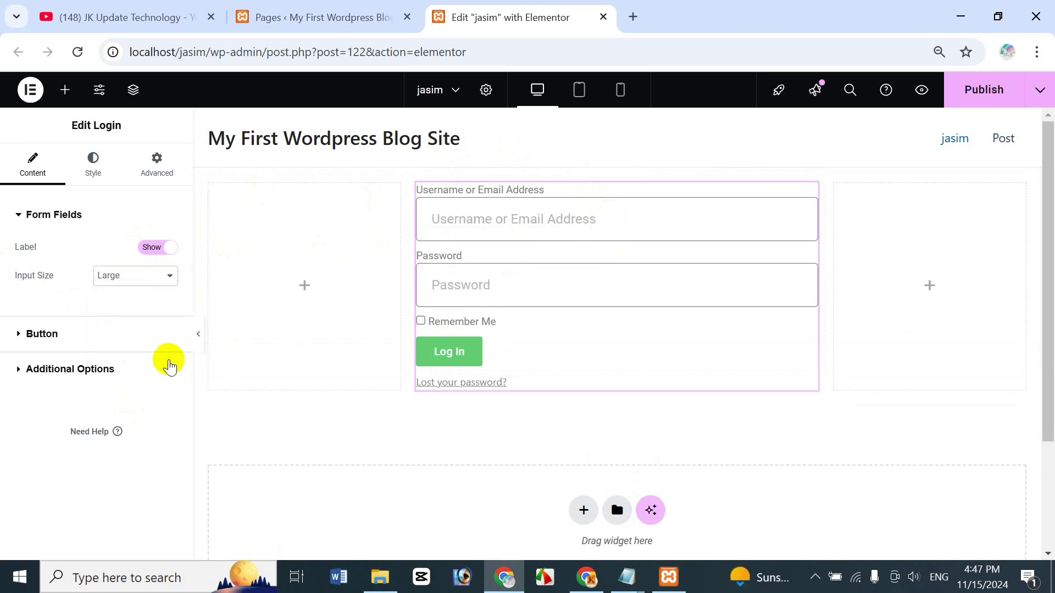
click(131, 275)
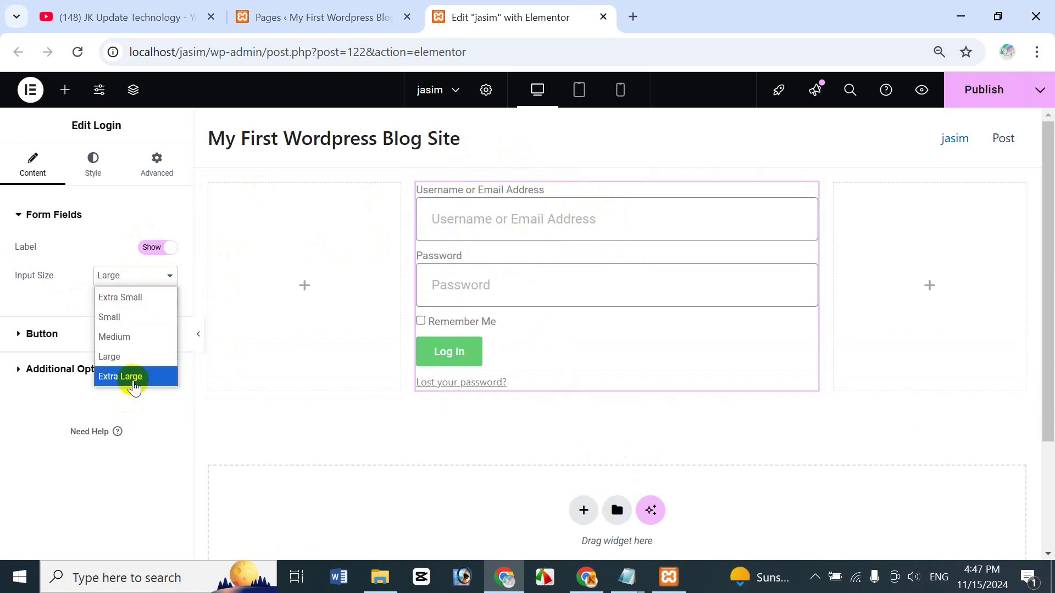
click(132, 378)
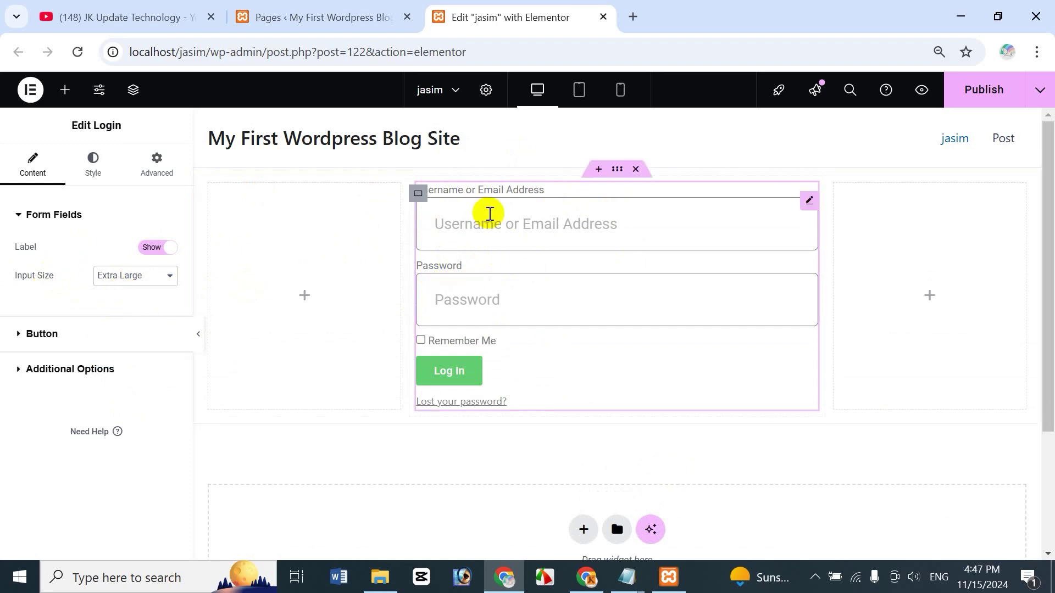
click(144, 280)
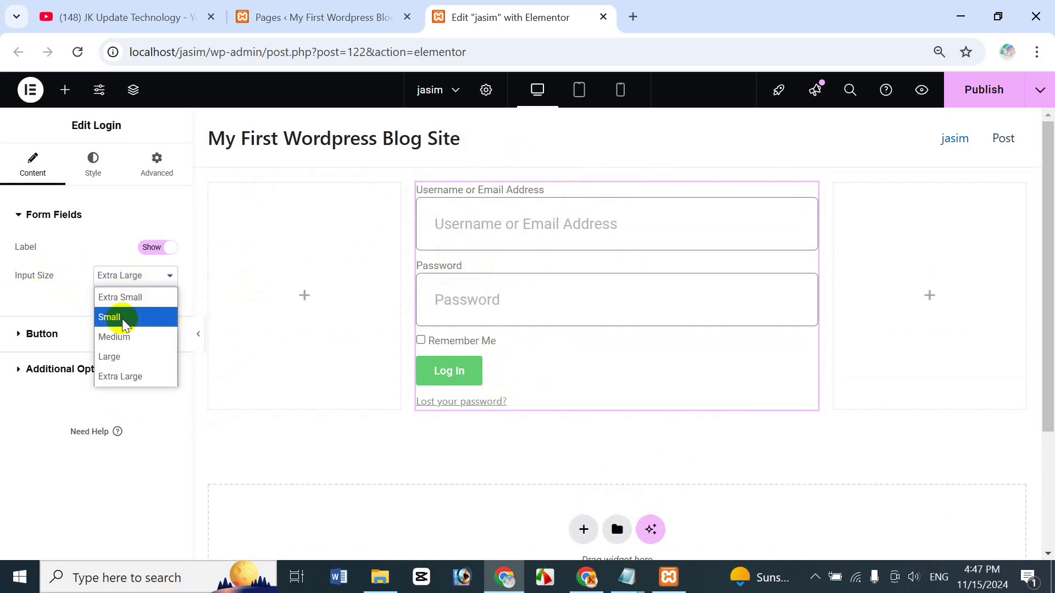
click(112, 337)
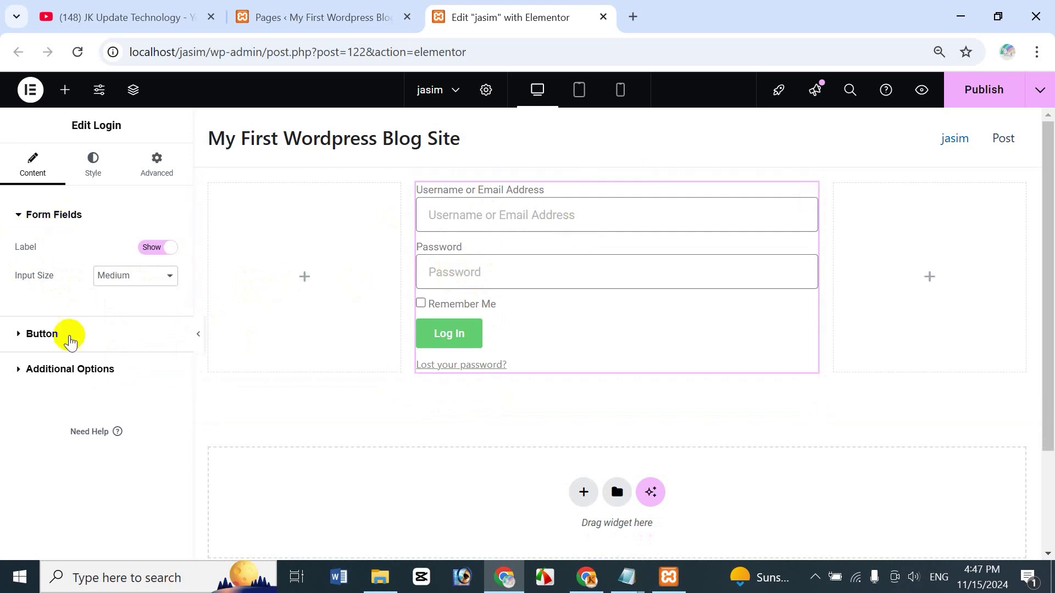
Step: Expand the Button settings and select the word 'Log' in the button text
click(20, 226)
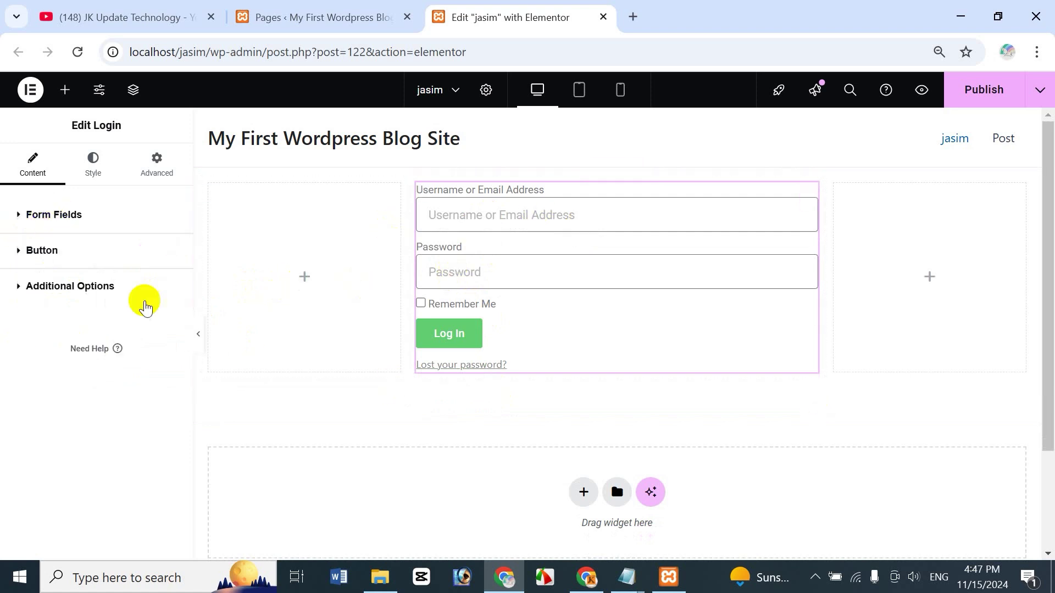
click(20, 253)
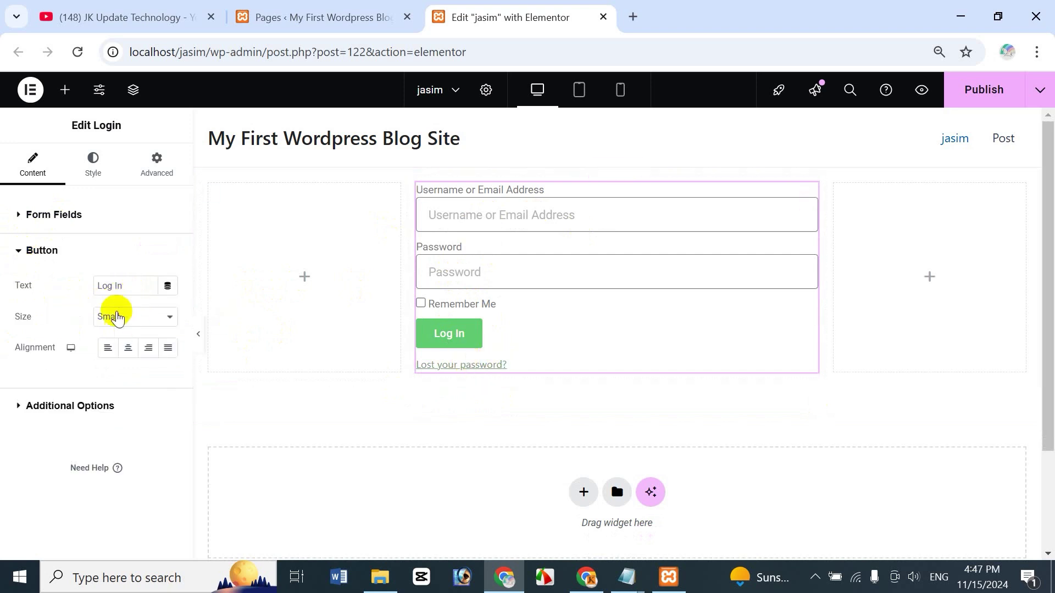
double_click(113, 286)
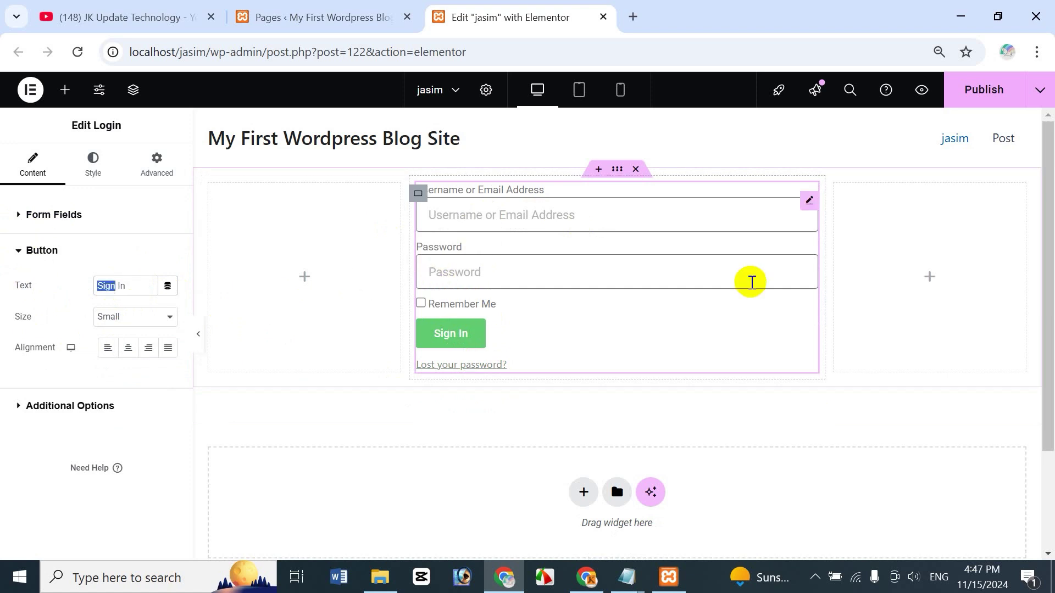
Step: Change the button text to 'Login In' and set the button size to Medium
key(BackSpace)
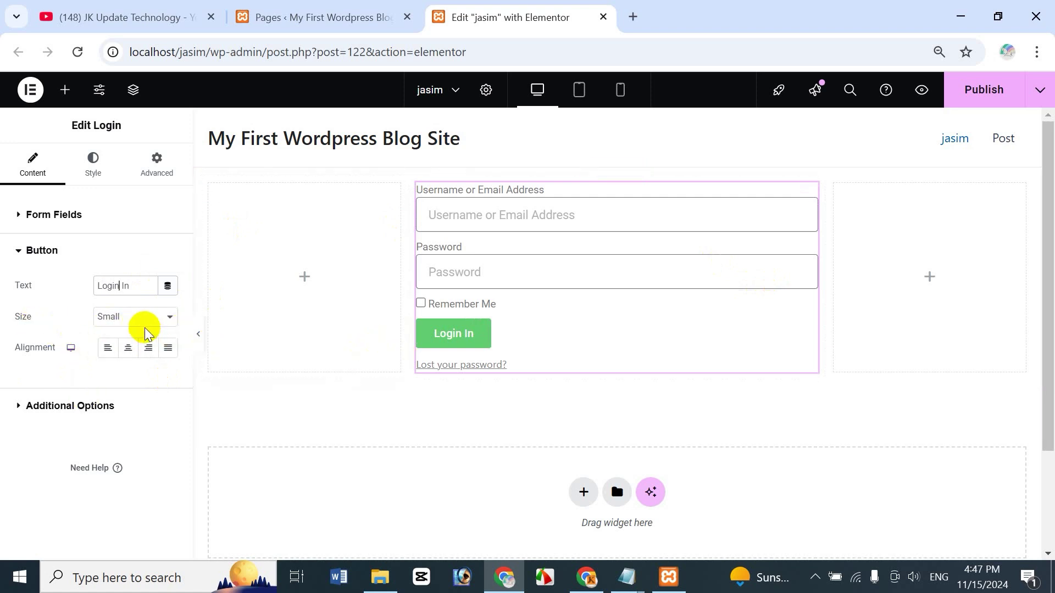
click(144, 329)
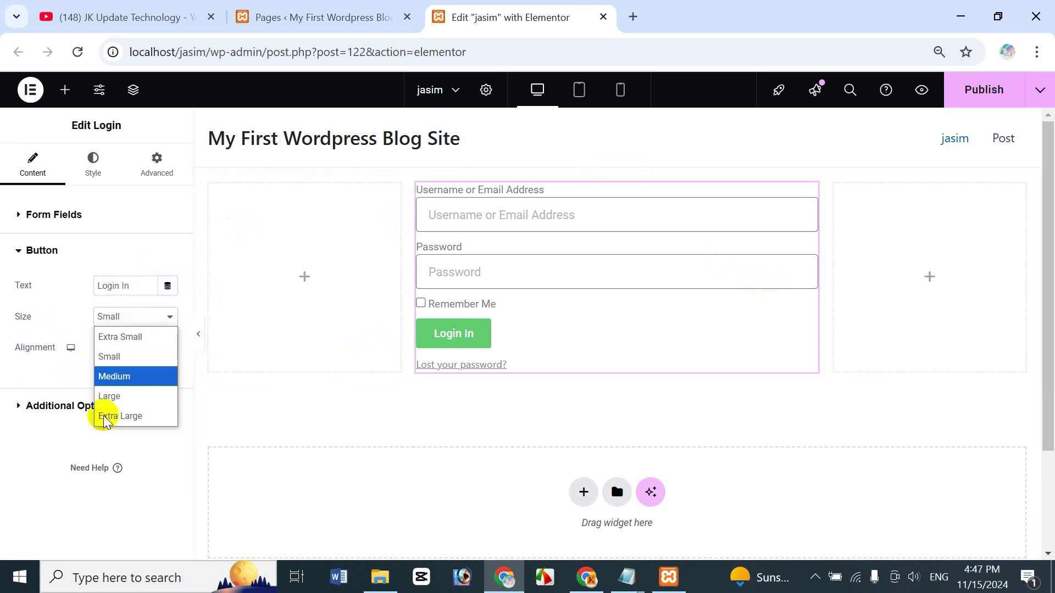
click(118, 374)
click(141, 318)
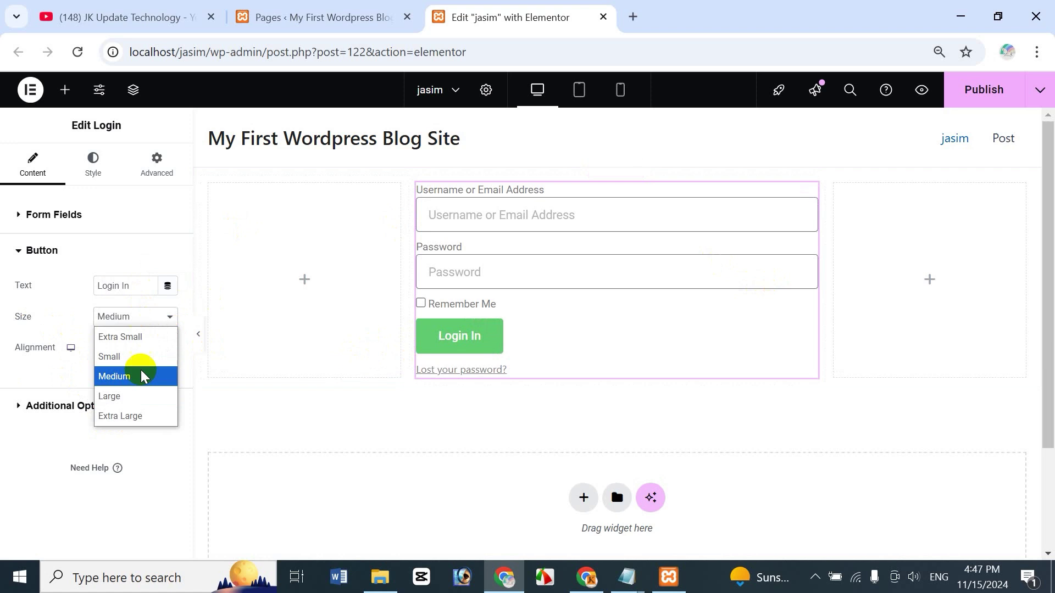
click(135, 413)
click(127, 328)
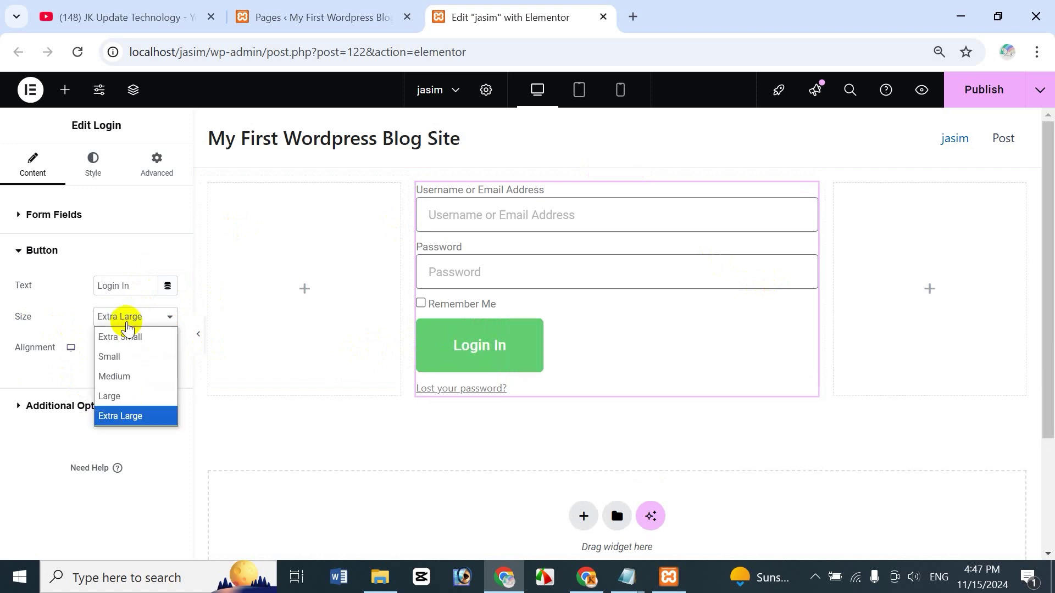
click(136, 376)
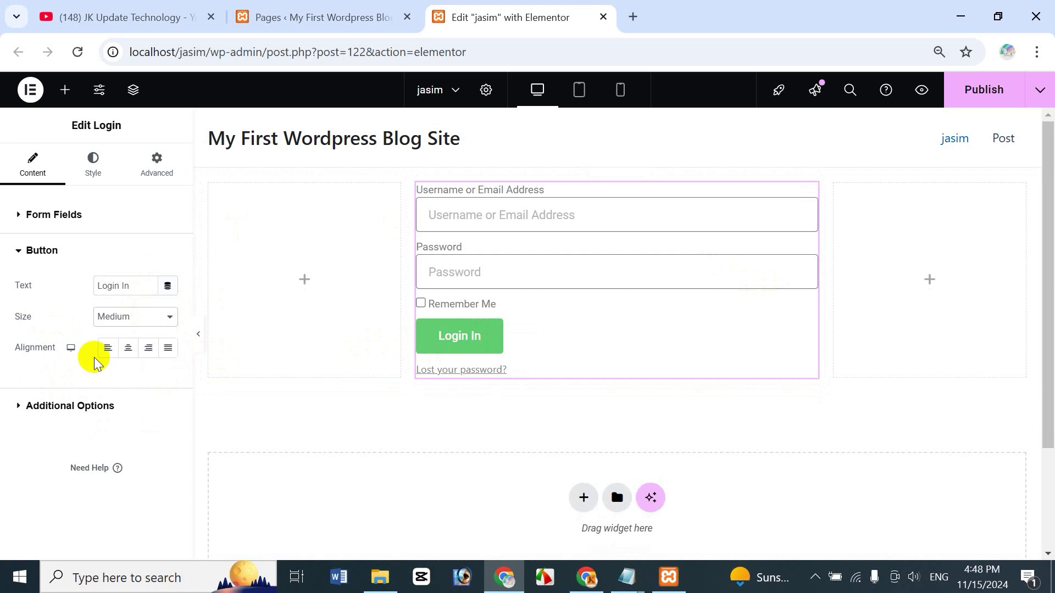
Step: Try the button alignment options and settle on Left
click(129, 356)
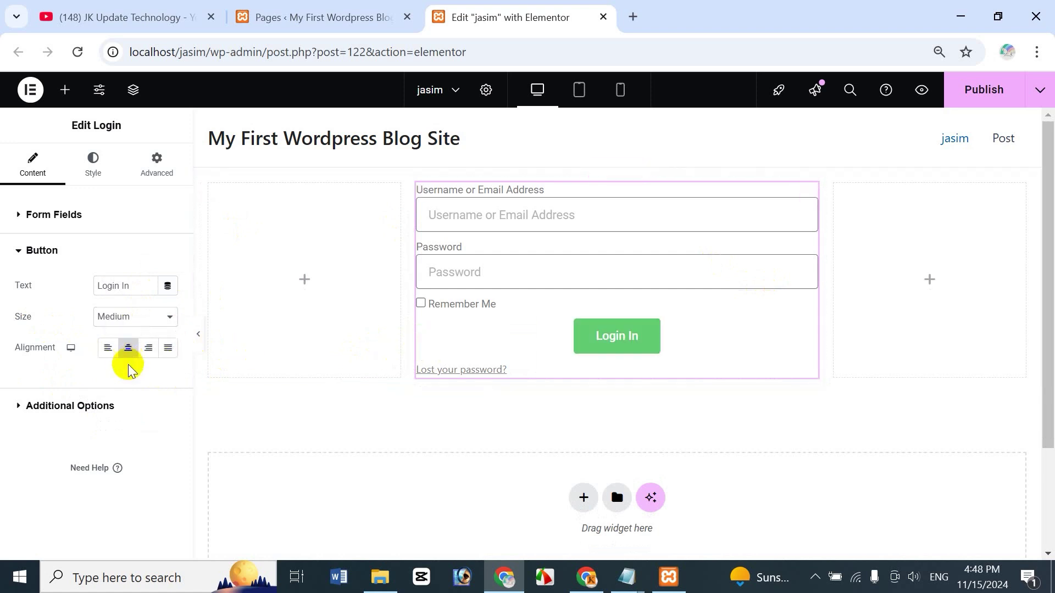
click(149, 349)
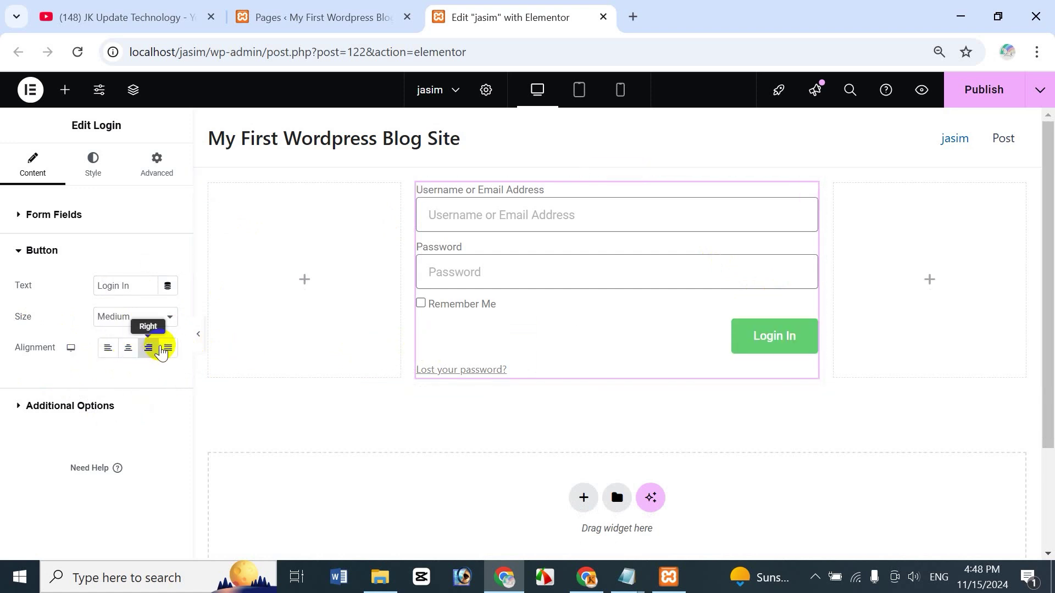
click(168, 348)
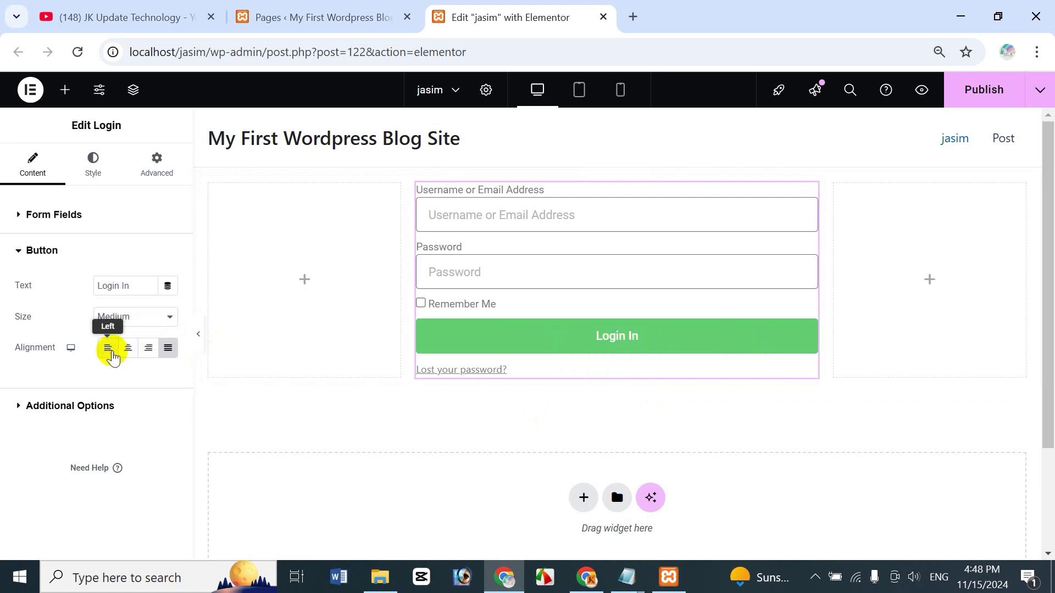
click(109, 348)
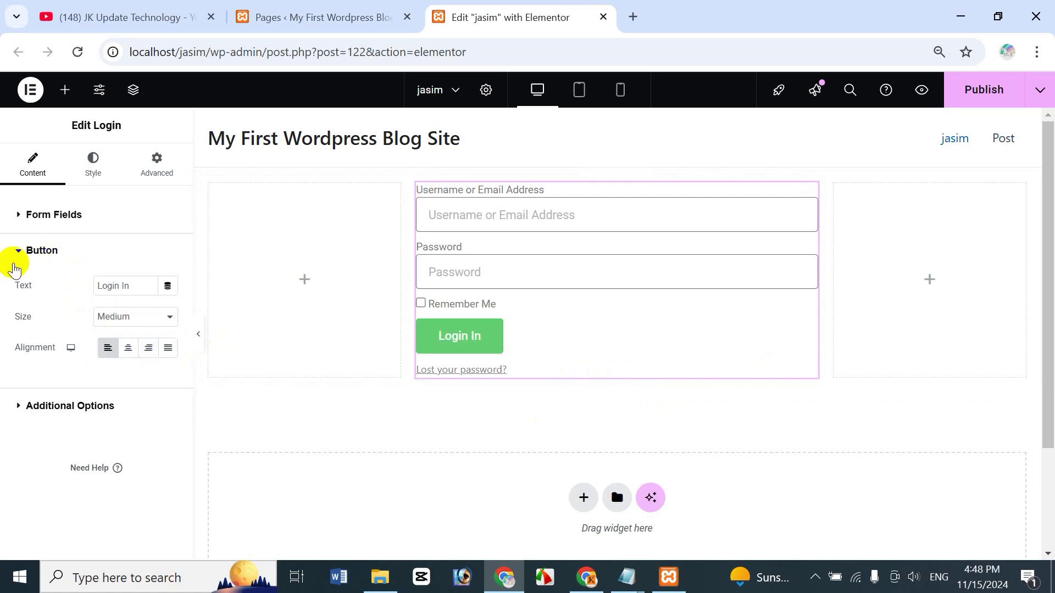
Step: Collapse Button, expand Additional Options, and toggle both login and logout redirects on, then back off
click(20, 253)
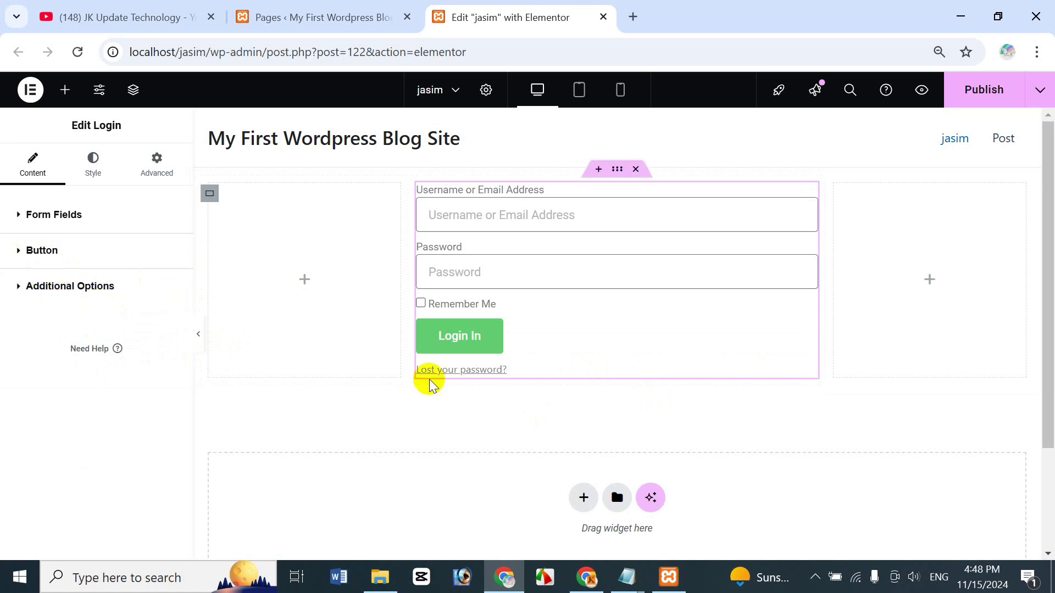
click(20, 287)
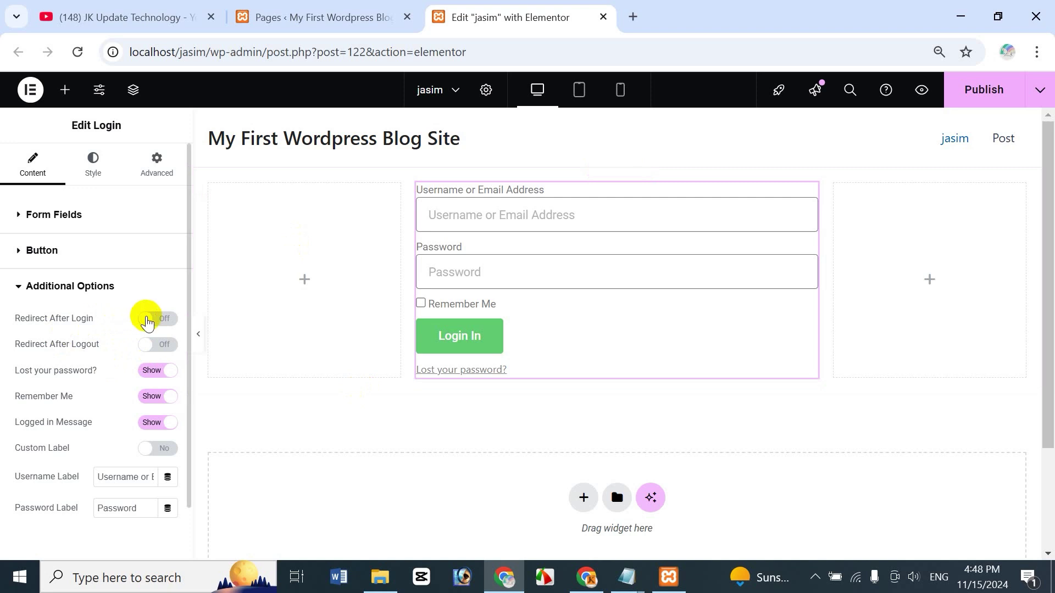
click(147, 321)
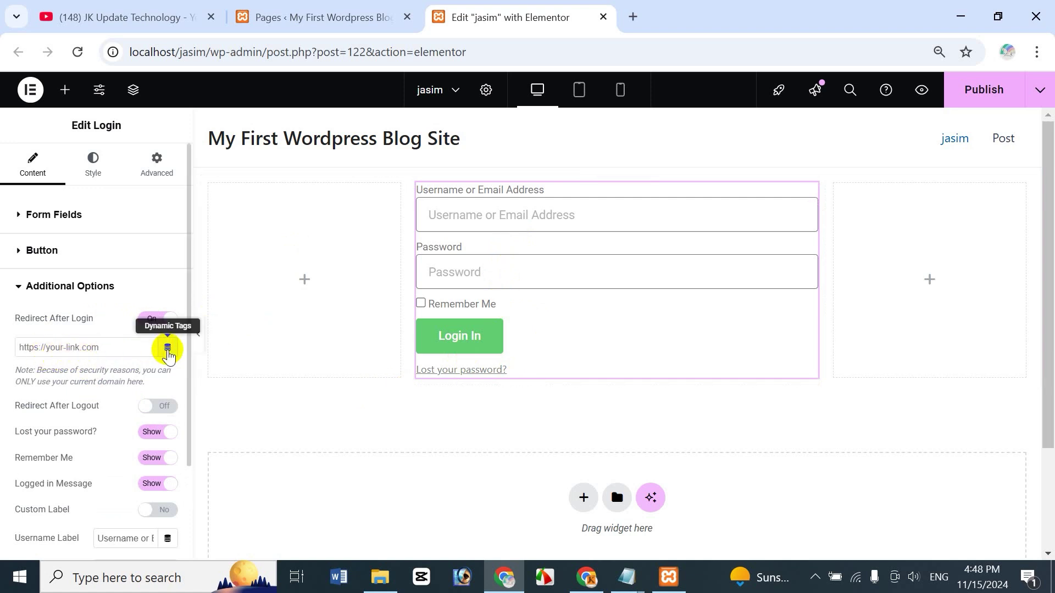
click(168, 350)
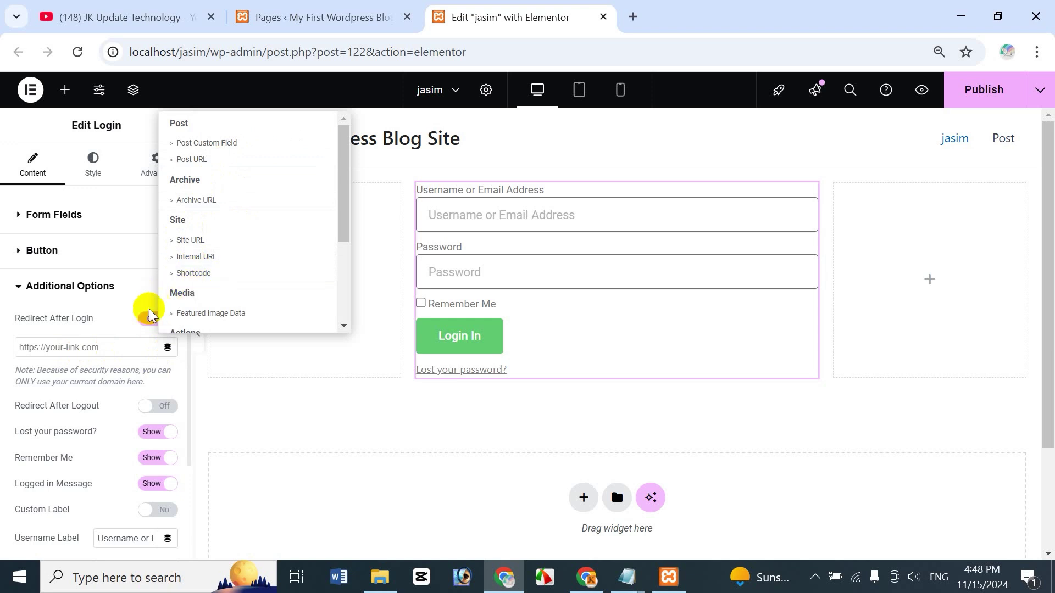
click(42, 341)
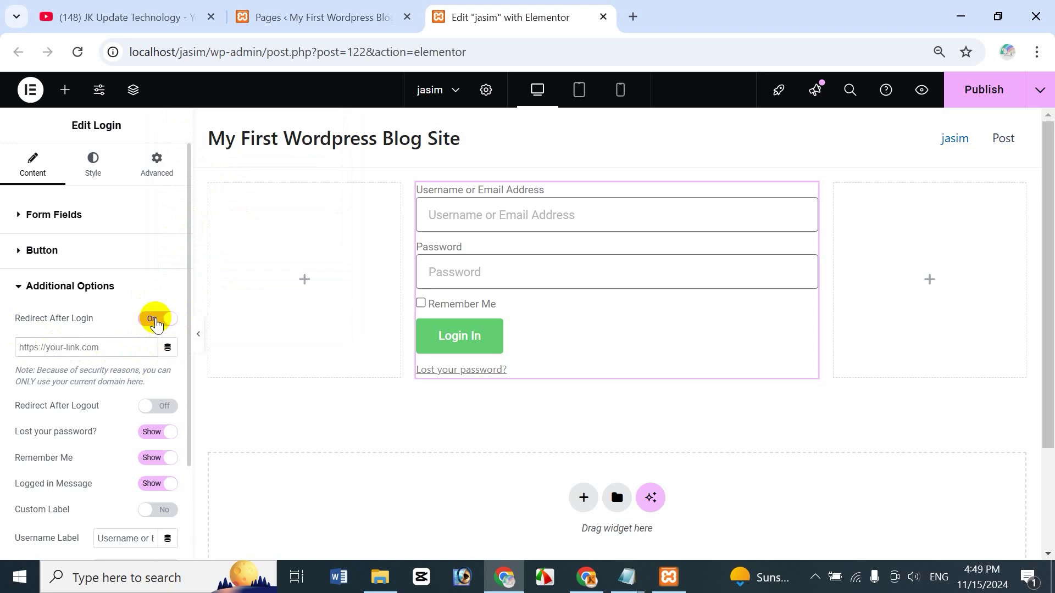
click(157, 319)
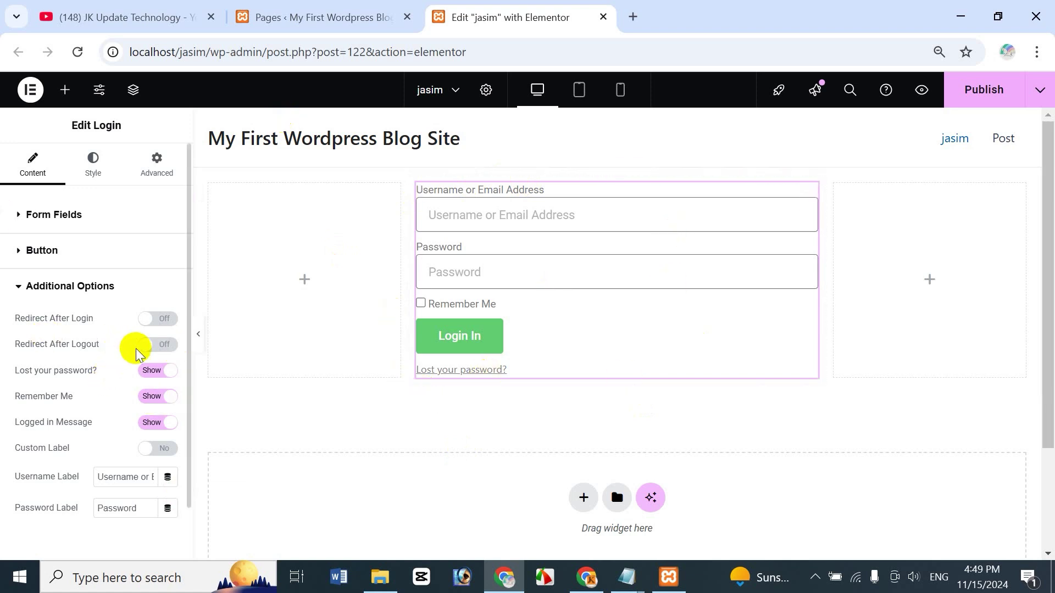
click(154, 346)
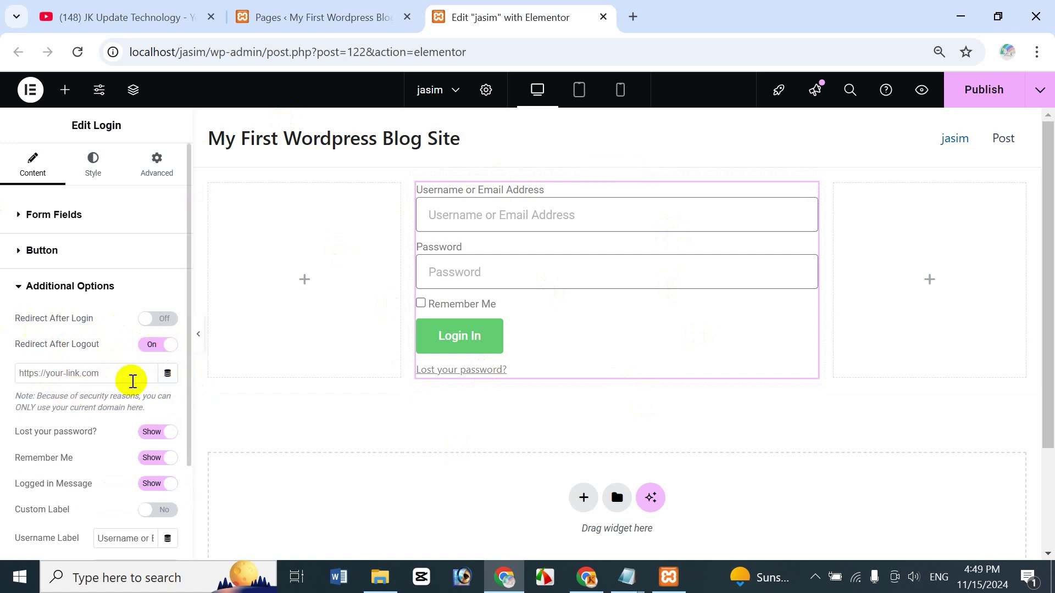
click(157, 345)
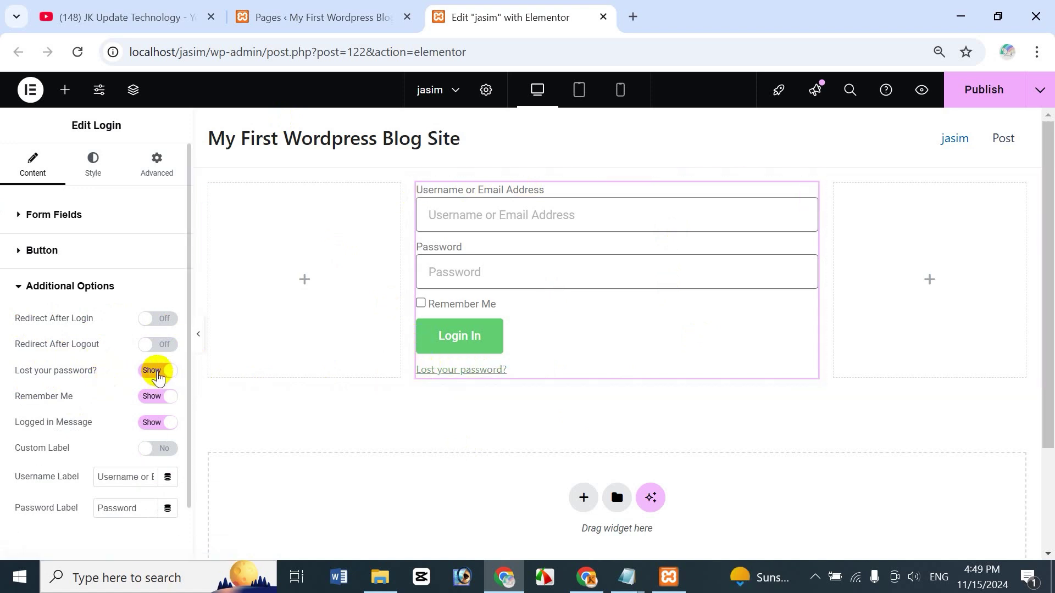
Step: Toggle the Lost your password link and Remember Me off and back on, then show the Logged in Message
click(157, 372)
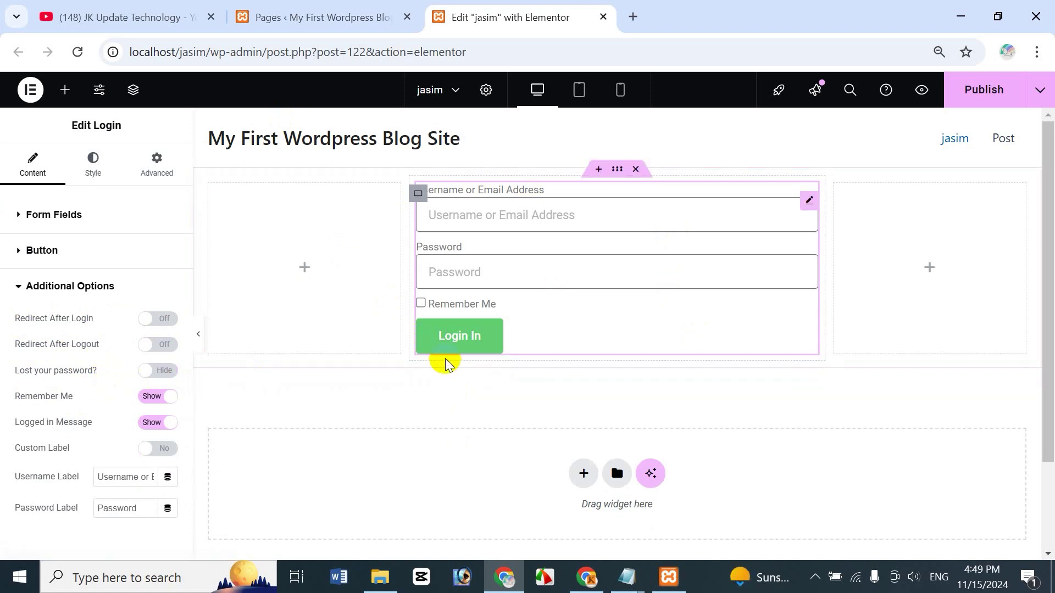
click(157, 372)
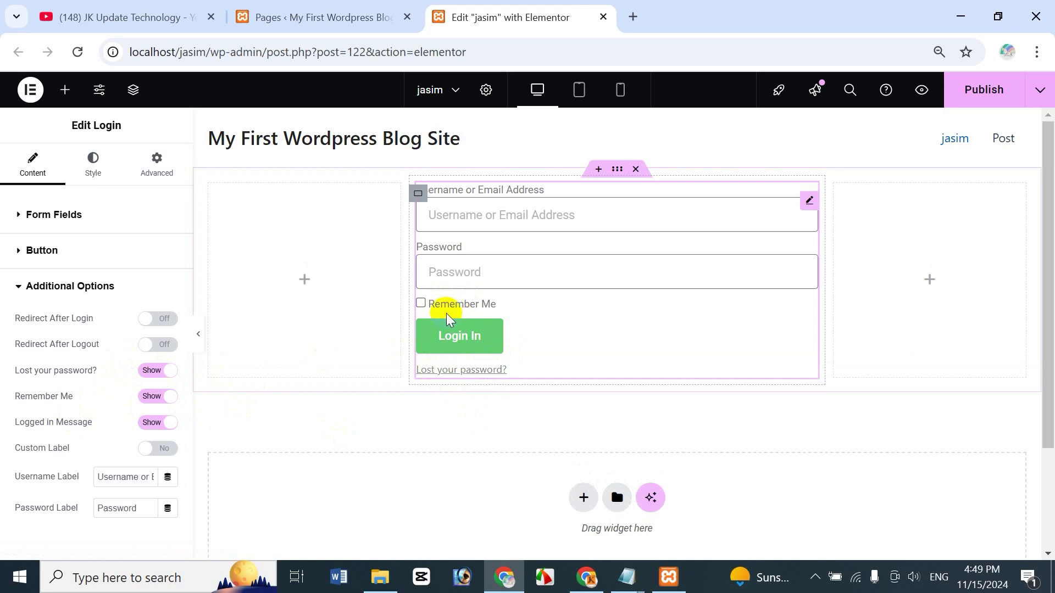
click(158, 402)
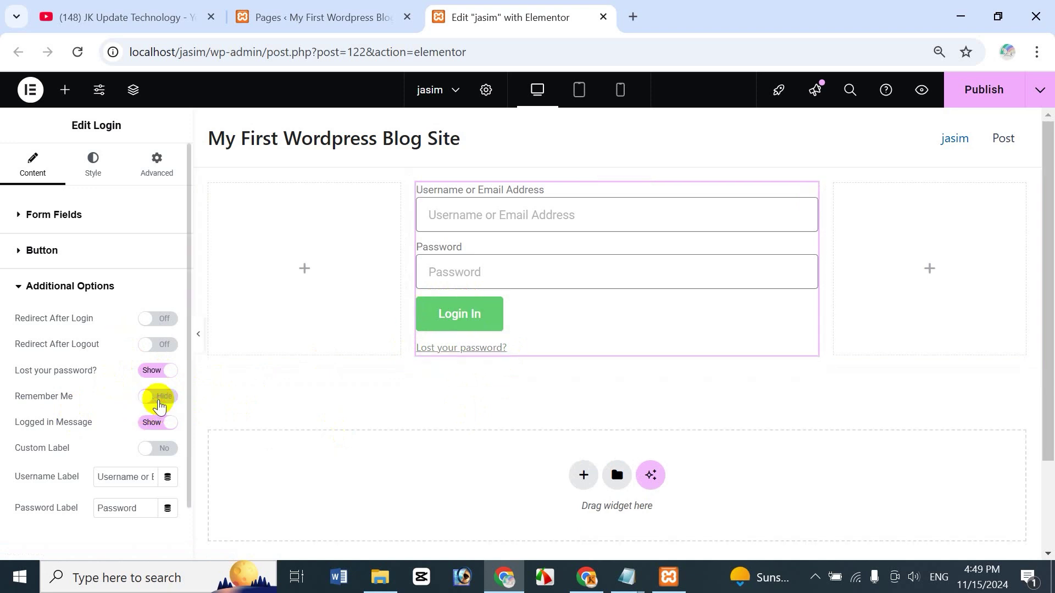
click(159, 396)
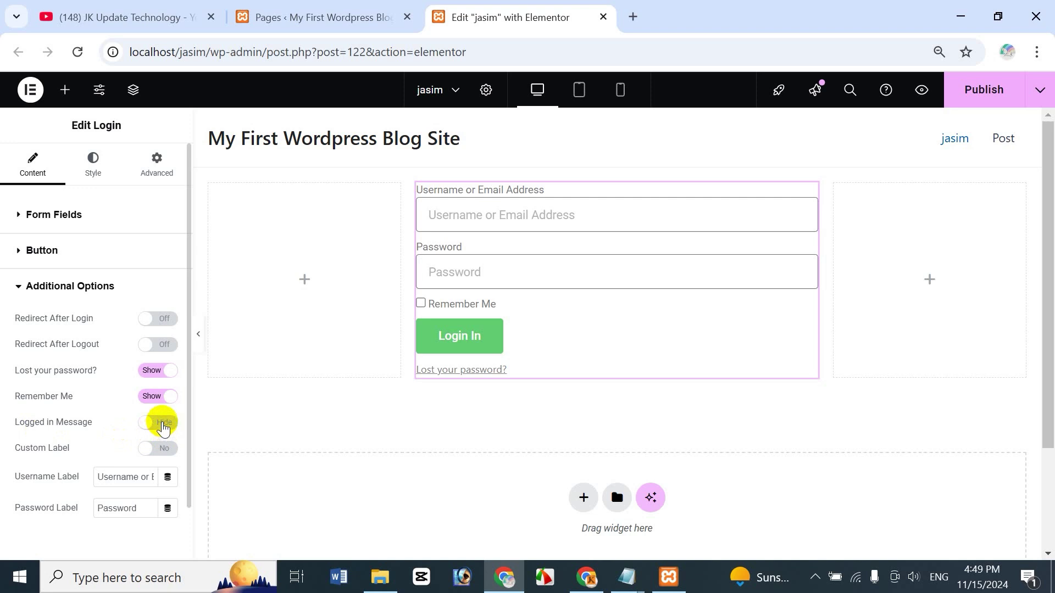
click(159, 423)
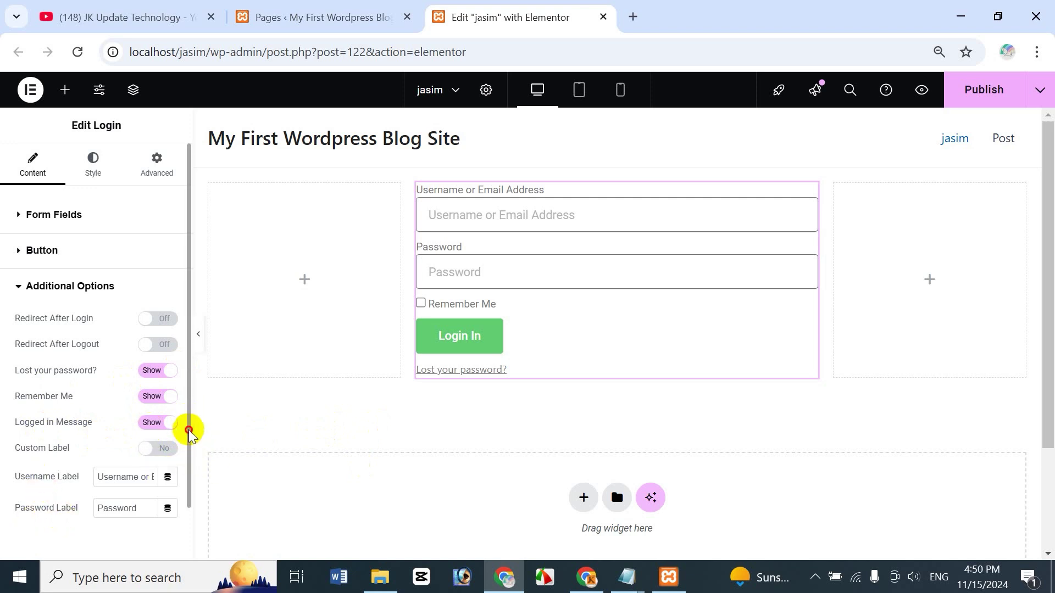
drag(189, 433, 186, 483)
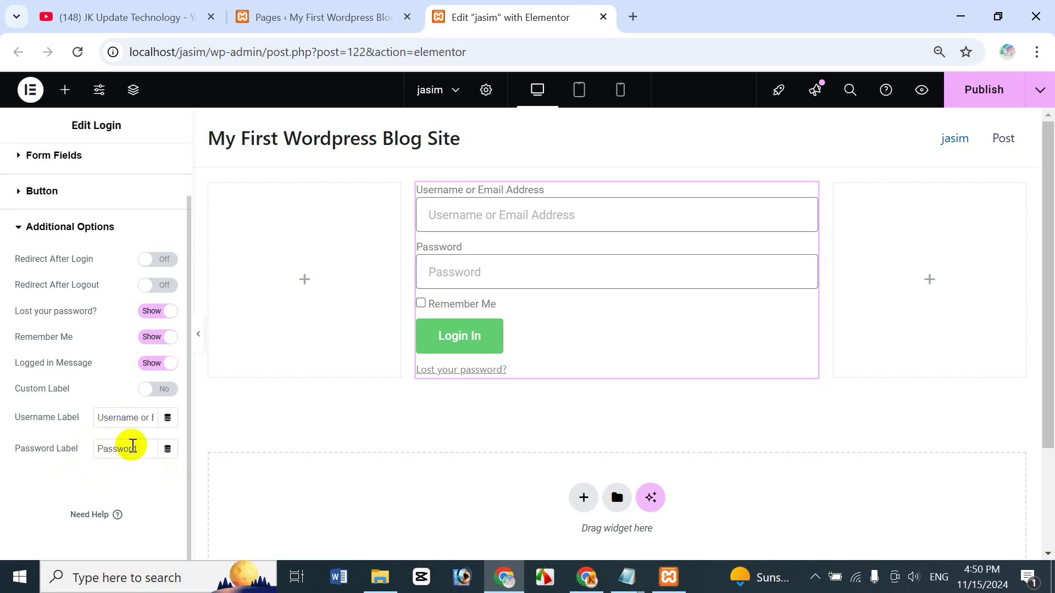
Step: Turn Custom Label on, set placeholders 'Type Your Username or Email Address' and 'Type your Password', and collapse Additional Options
click(154, 396)
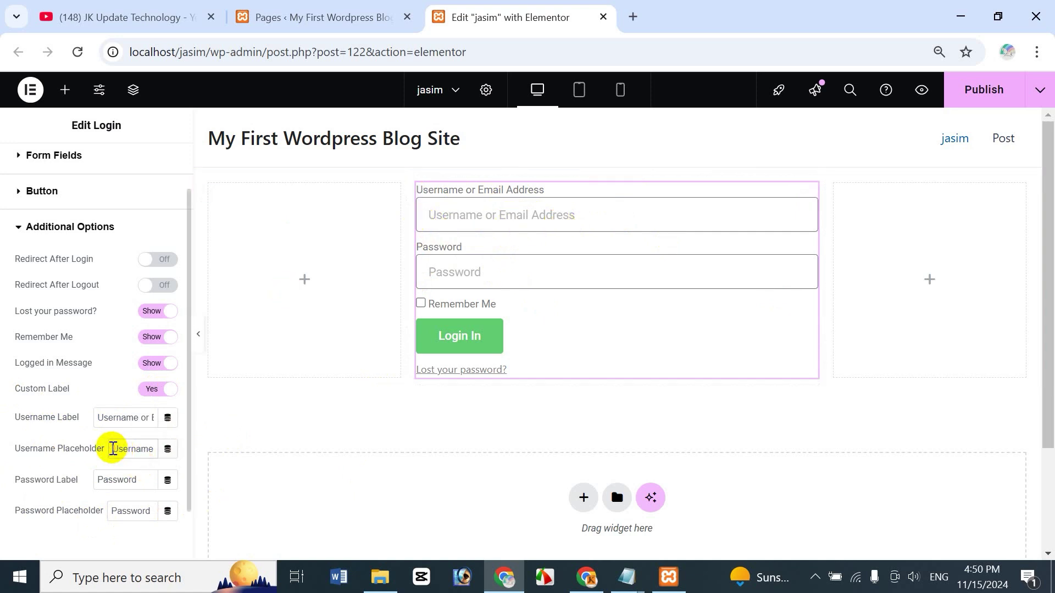
click(113, 449)
text(Ty)
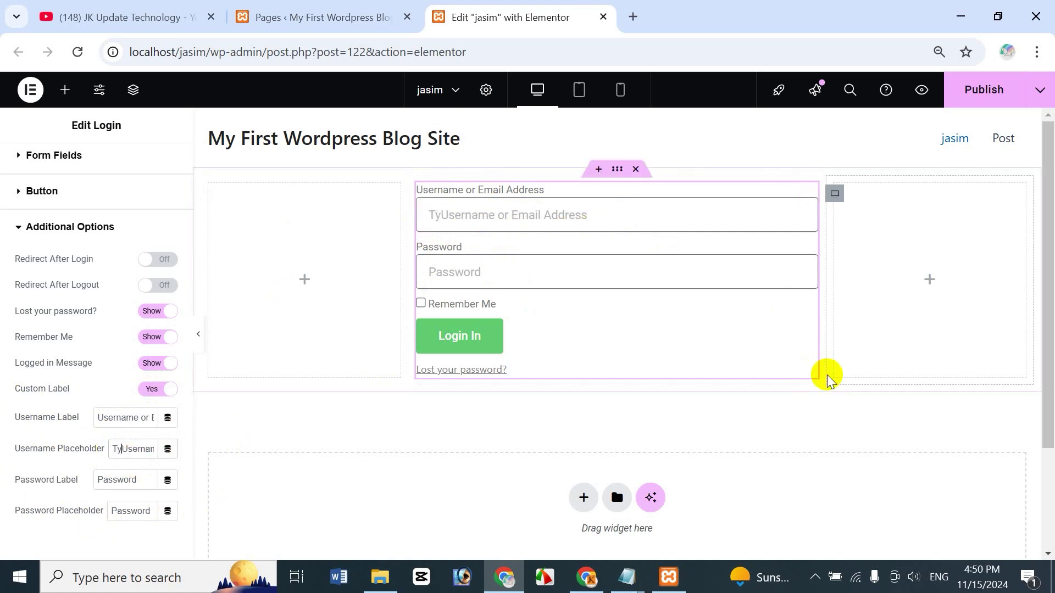
text(pe Your)
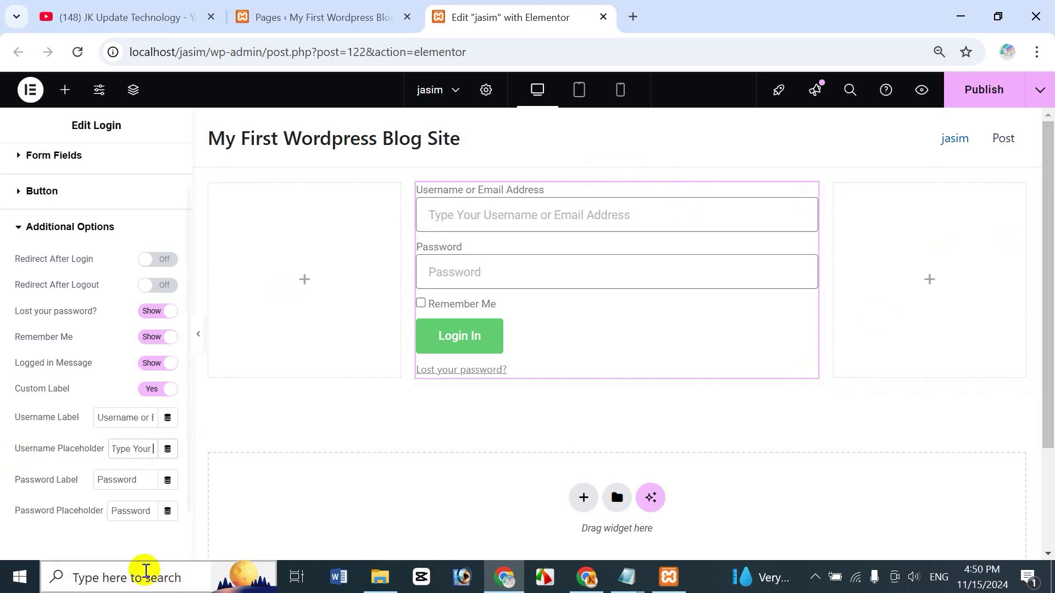
click(110, 506)
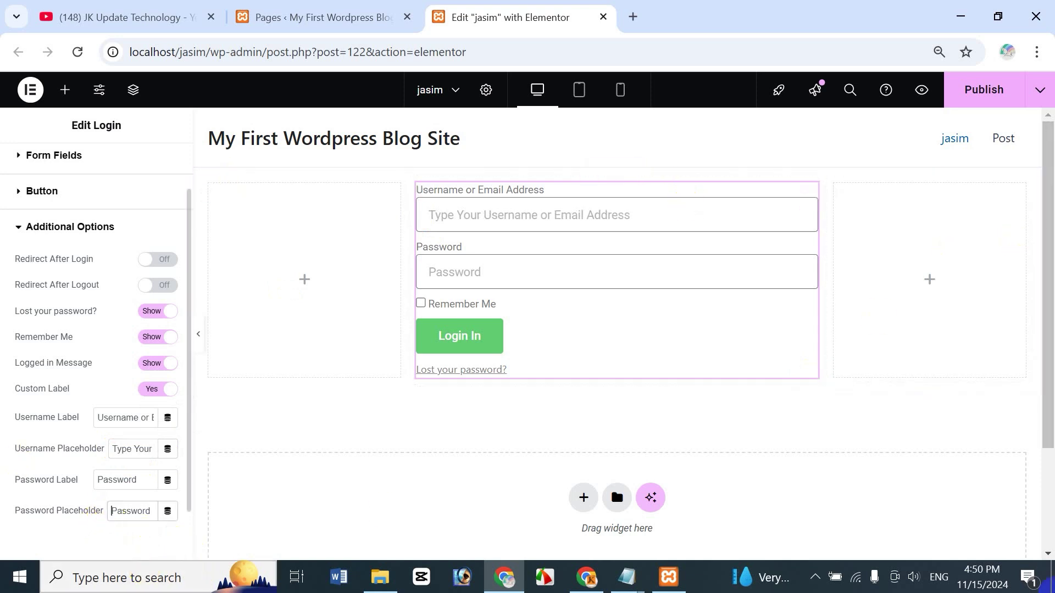
text(Type your)
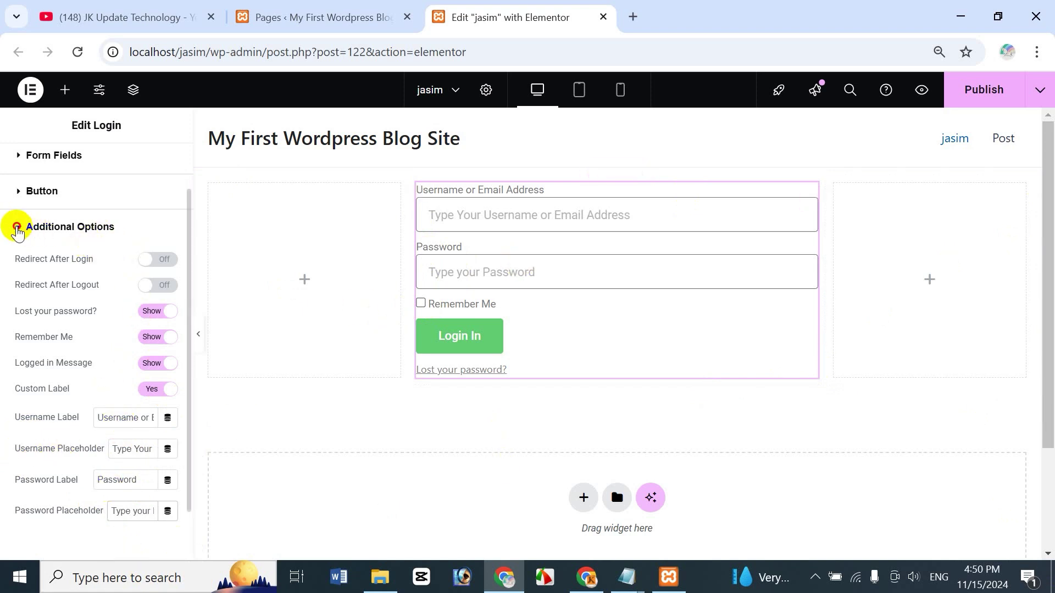
click(17, 228)
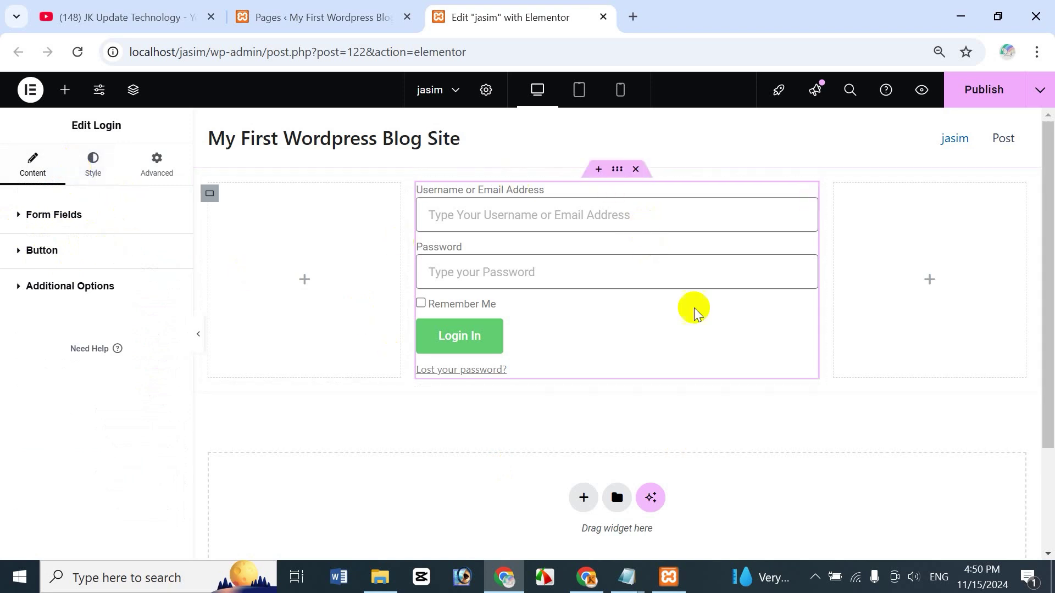
Step: In the Style tab's Form section, set the Rows Gap slider to 15 px
click(91, 177)
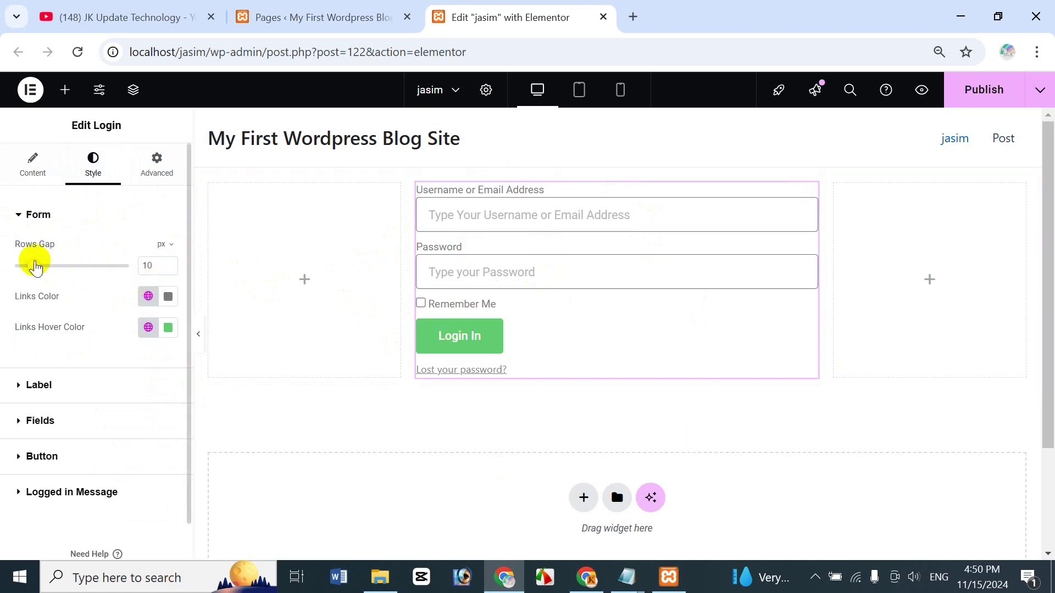
drag(35, 268, 82, 272)
click(167, 247)
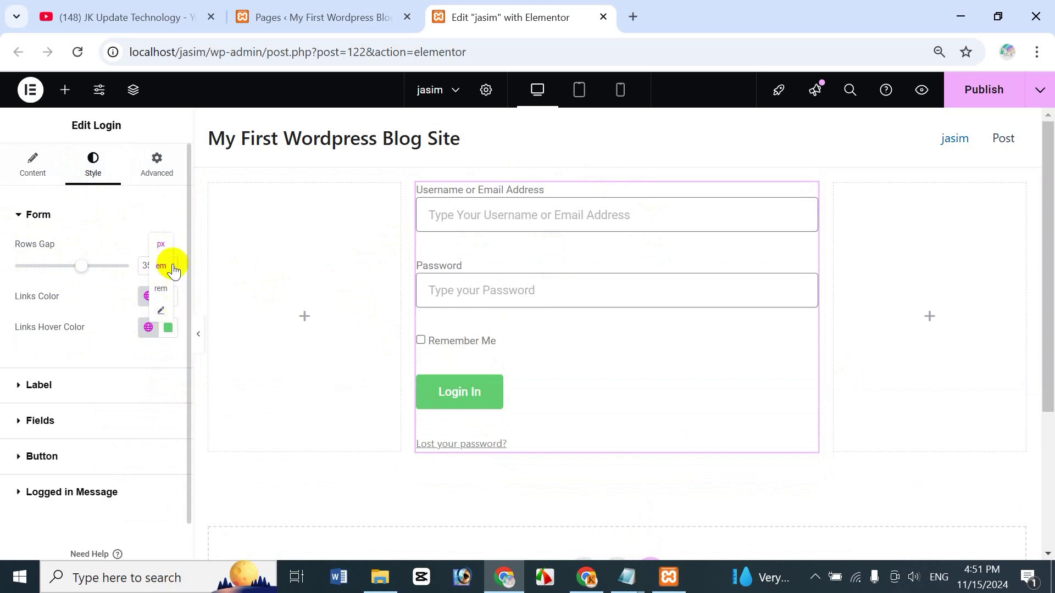
click(87, 245)
drag(82, 273, 46, 287)
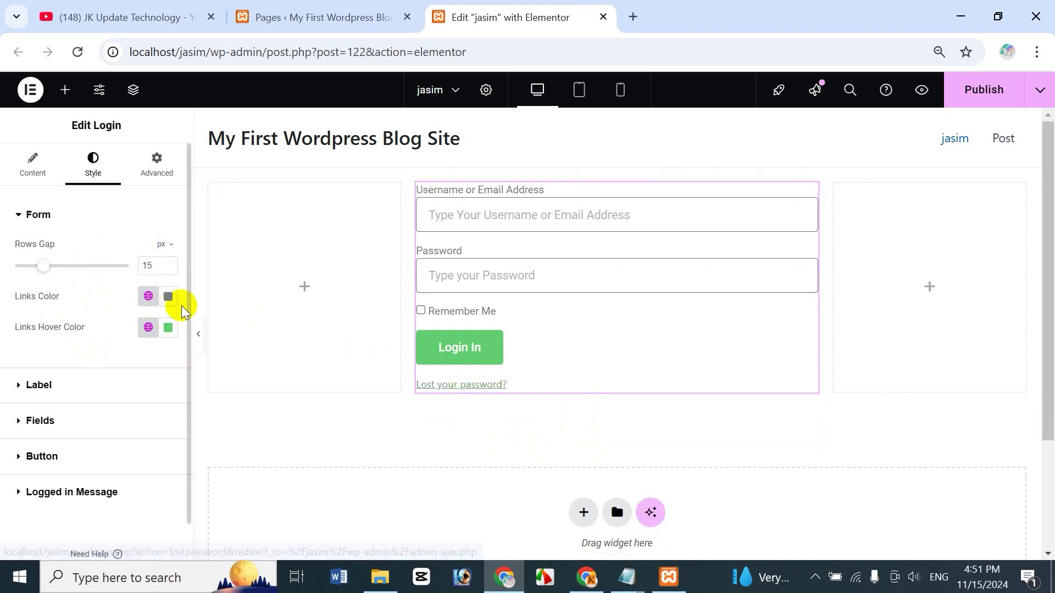
Step: Set the Links Color to pink #CD0883, declining to save it as a global colour
click(148, 297)
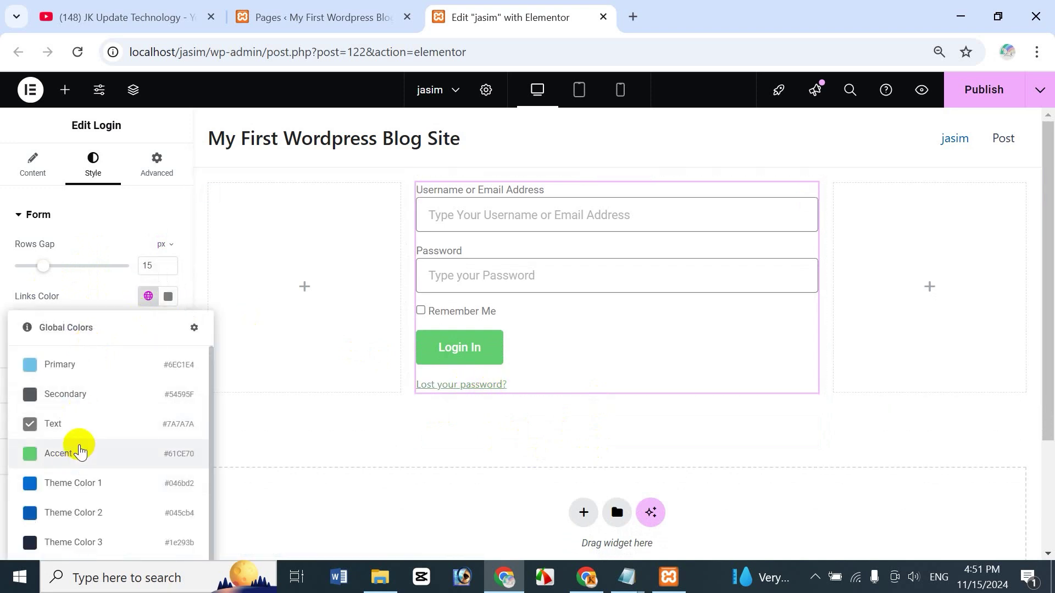
click(69, 366)
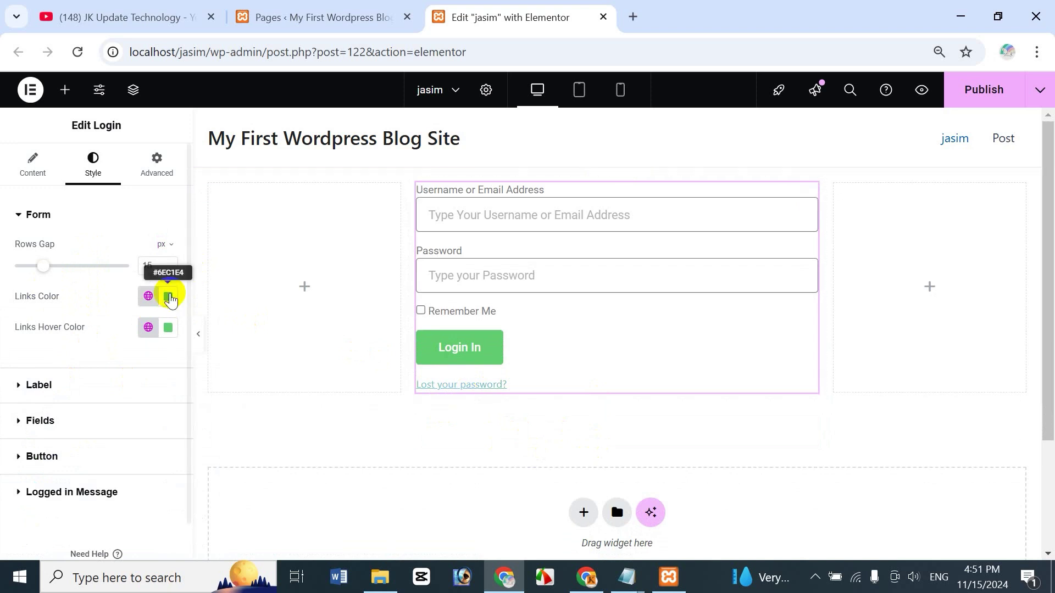
click(168, 297)
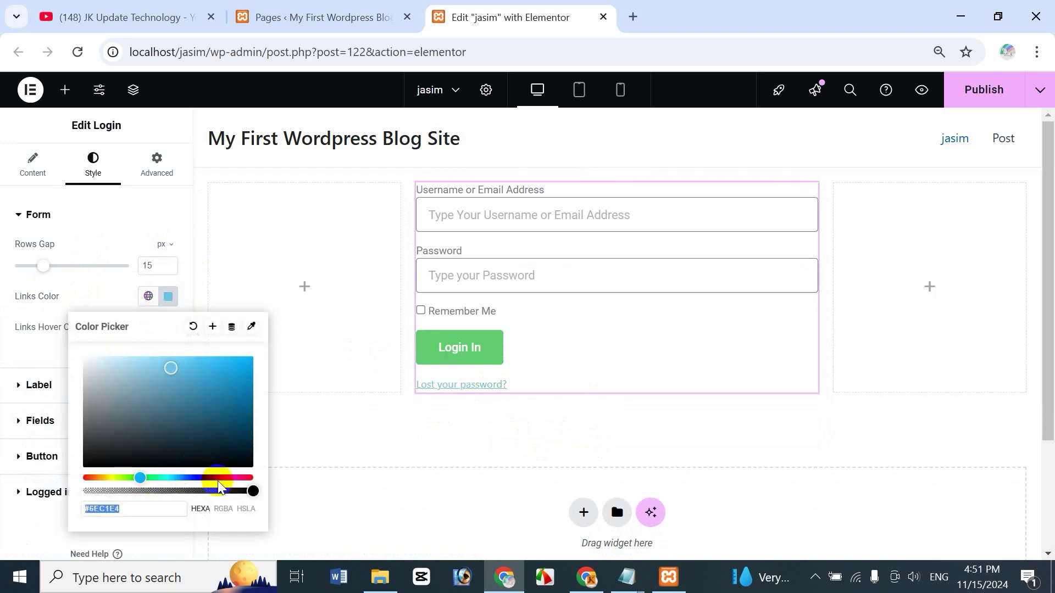
drag(218, 482, 235, 477)
click(221, 367)
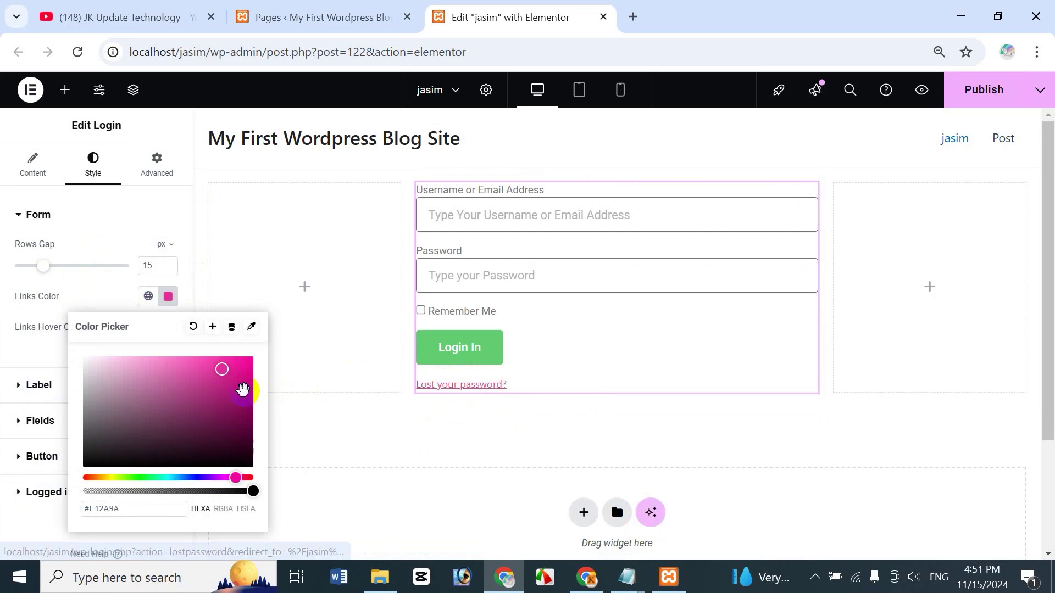
click(171, 428)
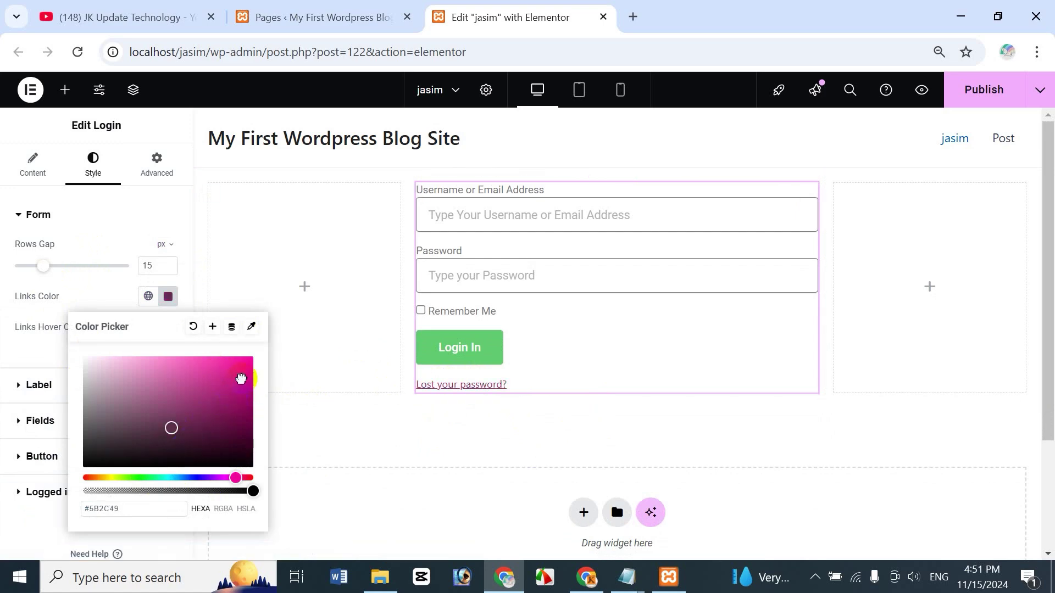
click(242, 379)
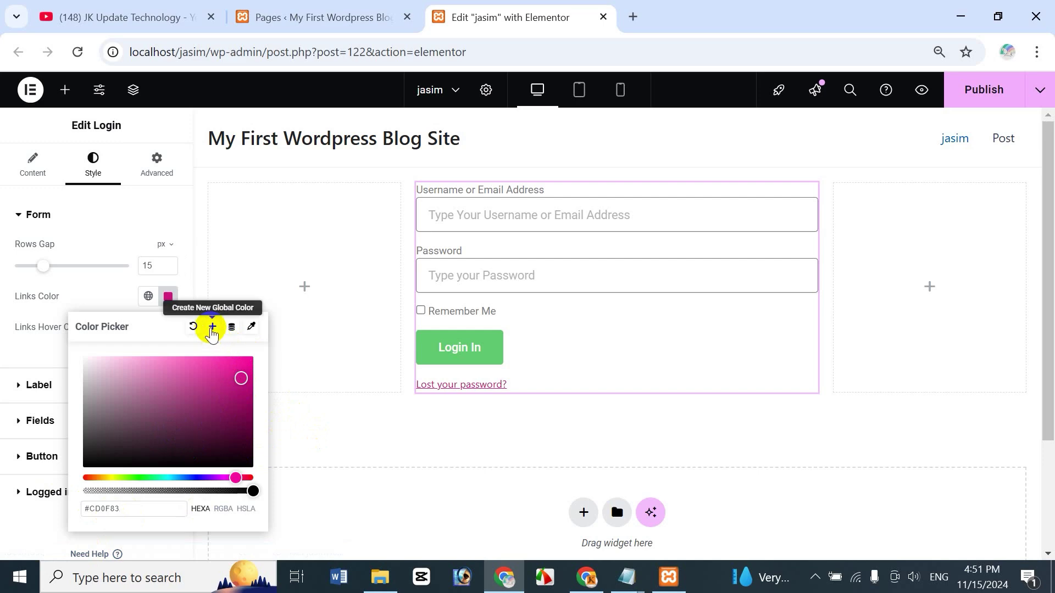
click(212, 329)
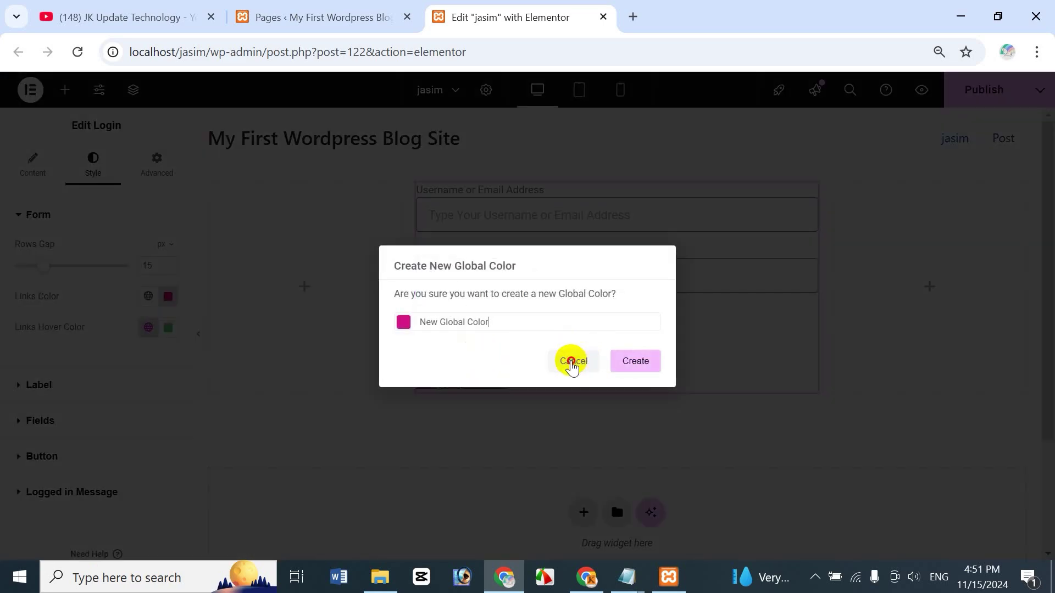
click(571, 360)
click(148, 296)
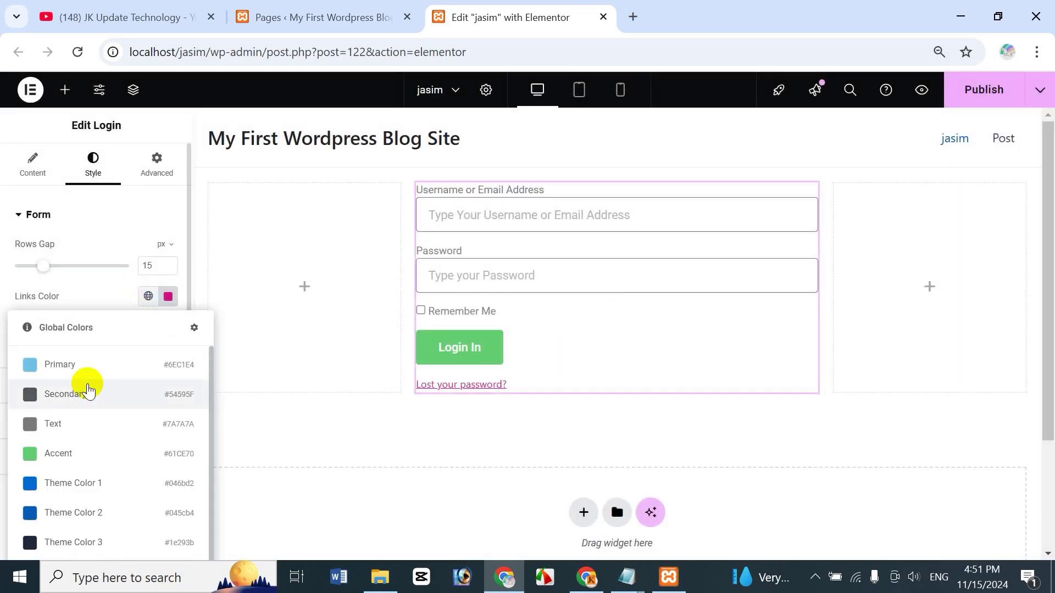
click(111, 299)
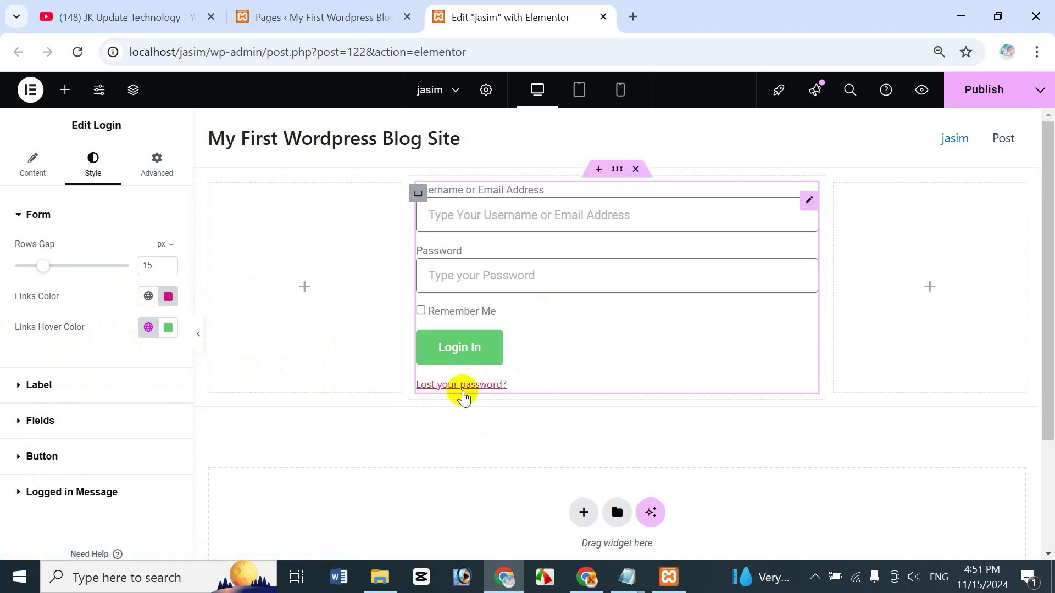
Step: Give the links a dark blue hover colour and collapse the Form section
click(169, 327)
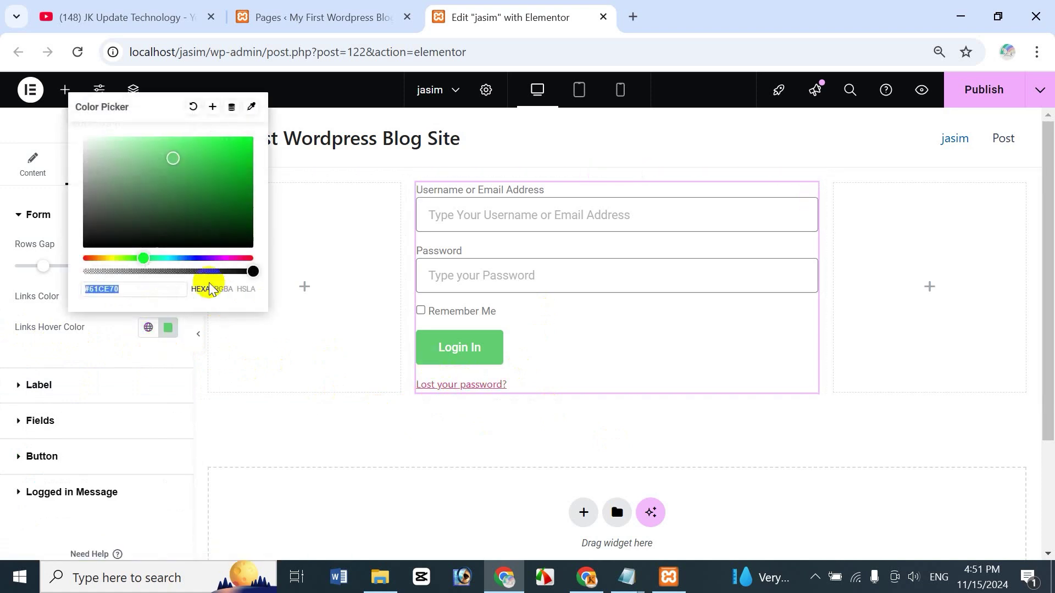
click(194, 260)
click(226, 176)
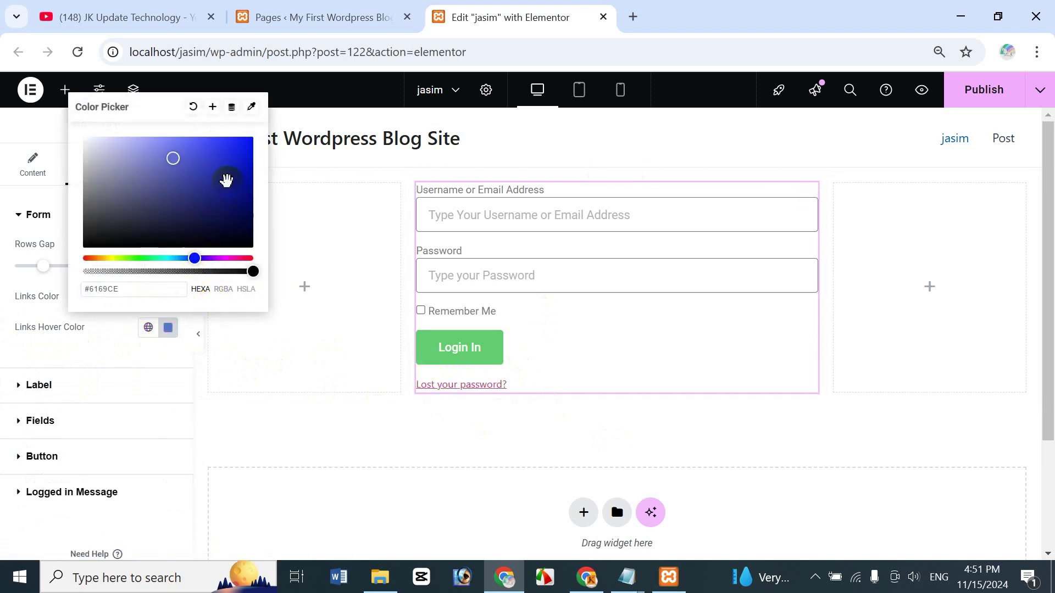
click(101, 341)
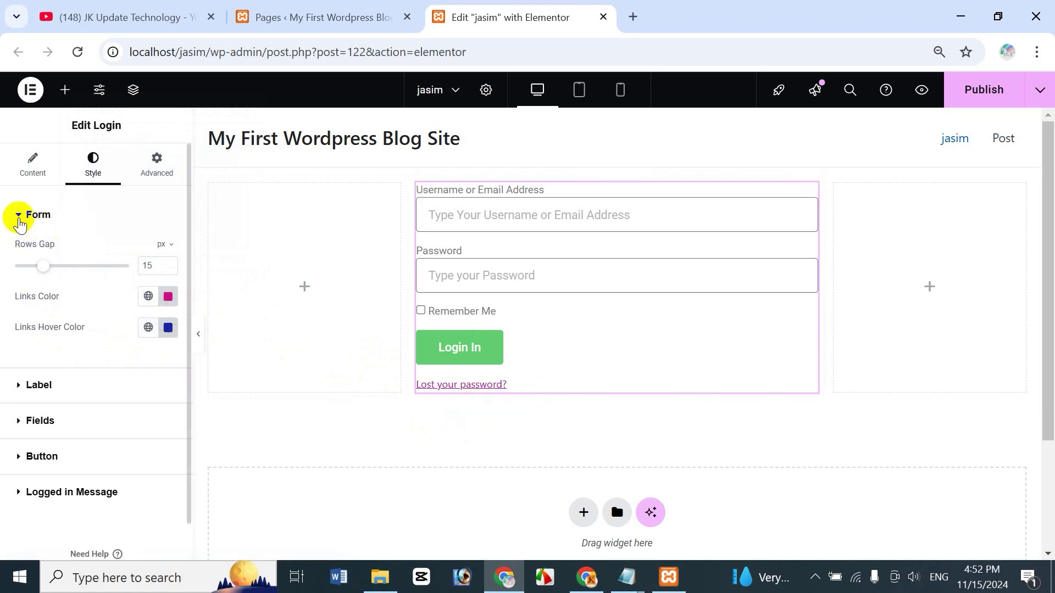
click(19, 221)
Step: In Style > Label, set Spacing to 12 and Text Color to red #C62C2C, then open Typography
click(21, 252)
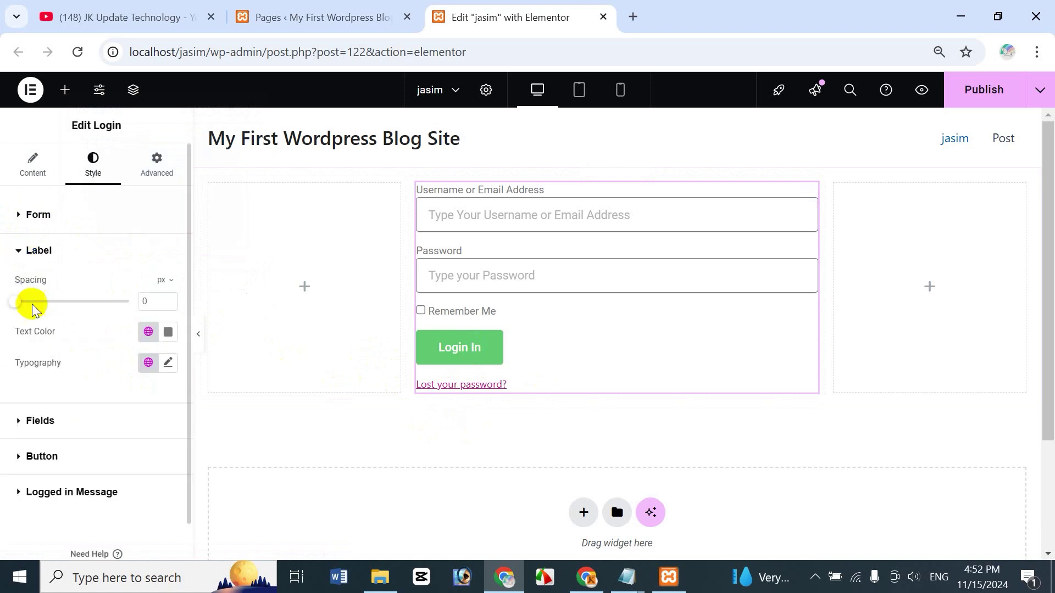
mouse_move(18, 301)
mouse_down()
mouse_move(73, 300)
mouse_move(37, 301)
mouse_up()
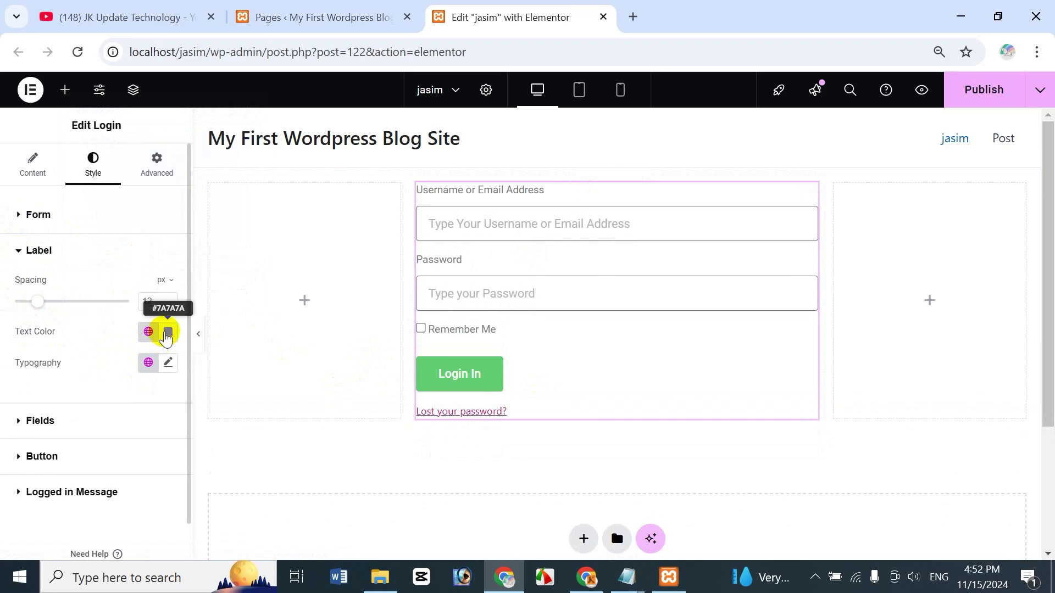
click(148, 332)
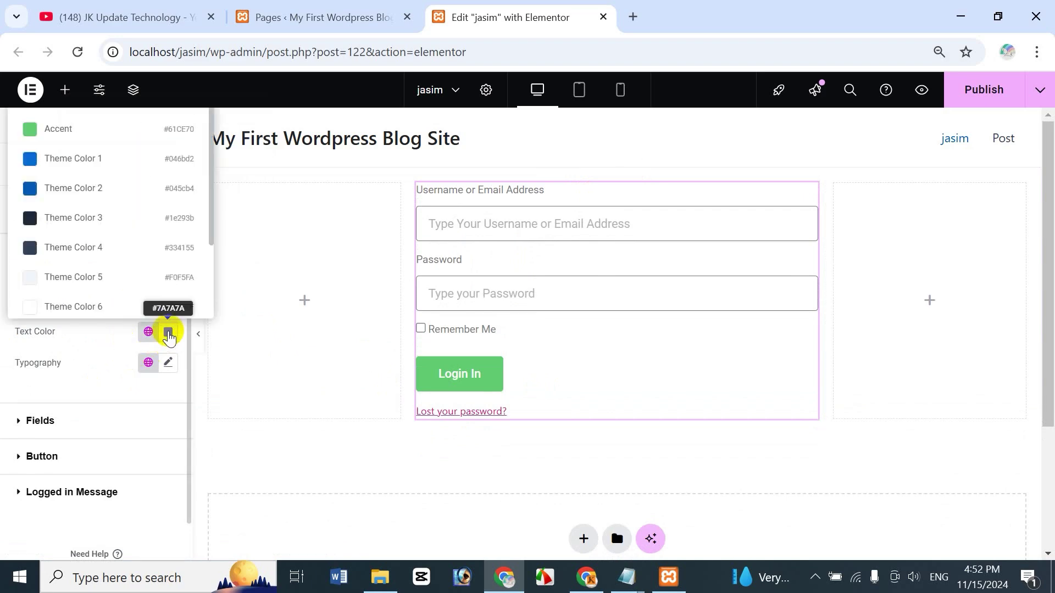
click(169, 332)
click(214, 167)
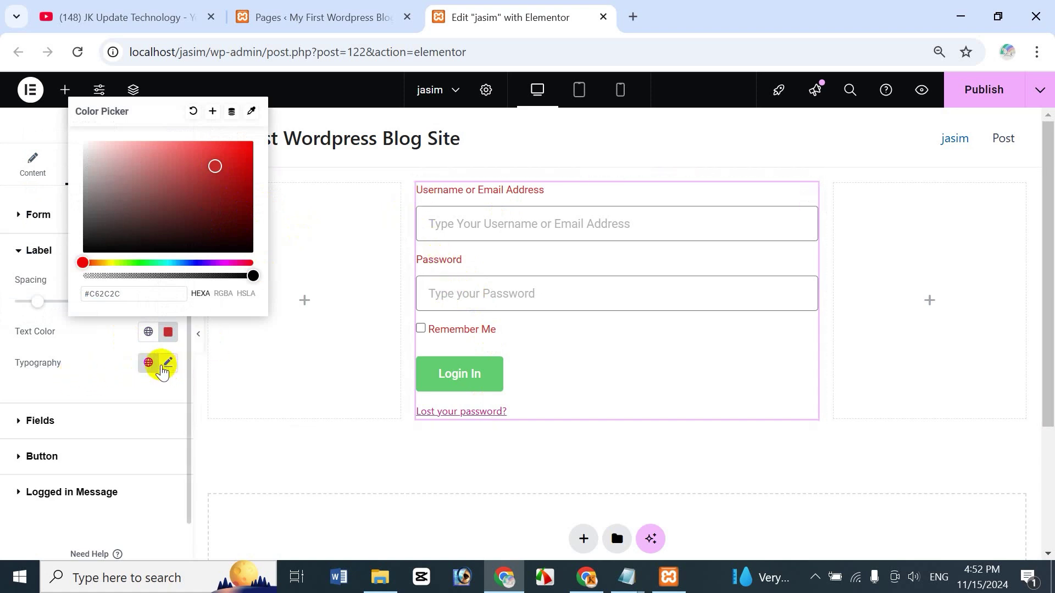
click(149, 362)
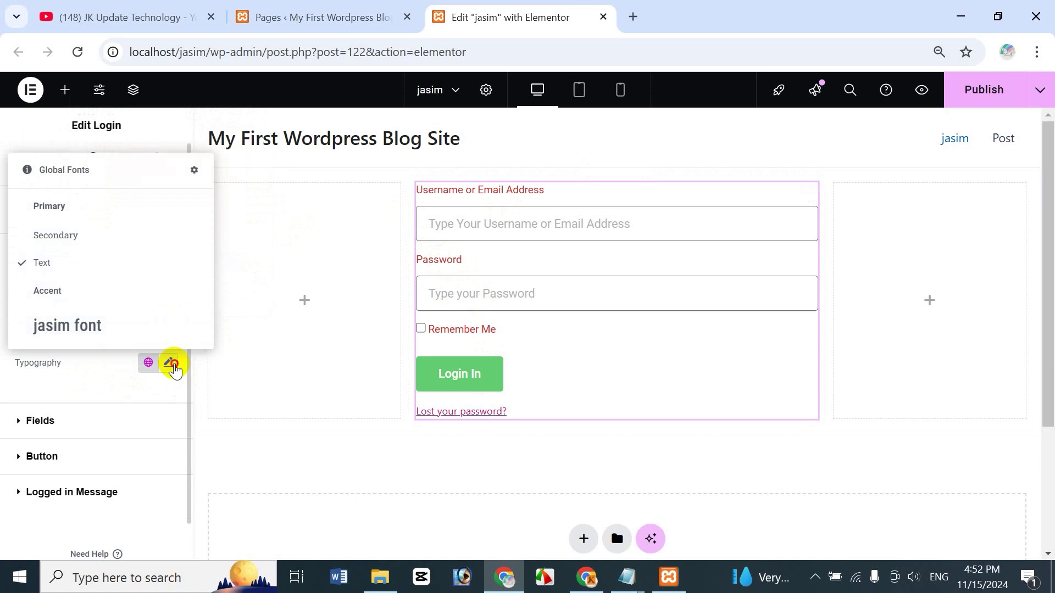
click(172, 364)
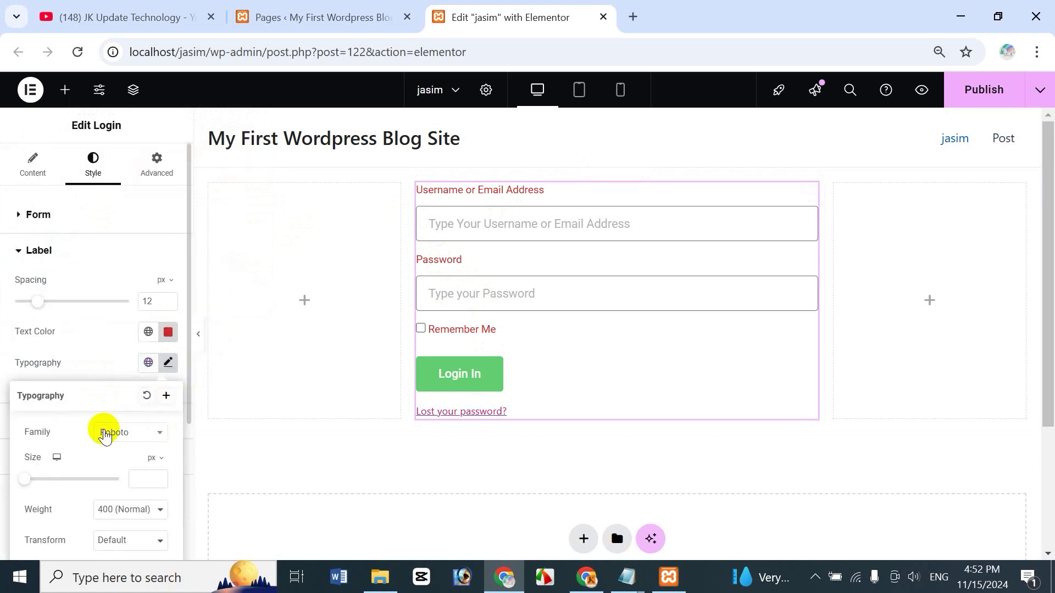
Step: Set the label font to Roboto Condensed, size 18, weight 700
scroll(105, 436, down, 4)
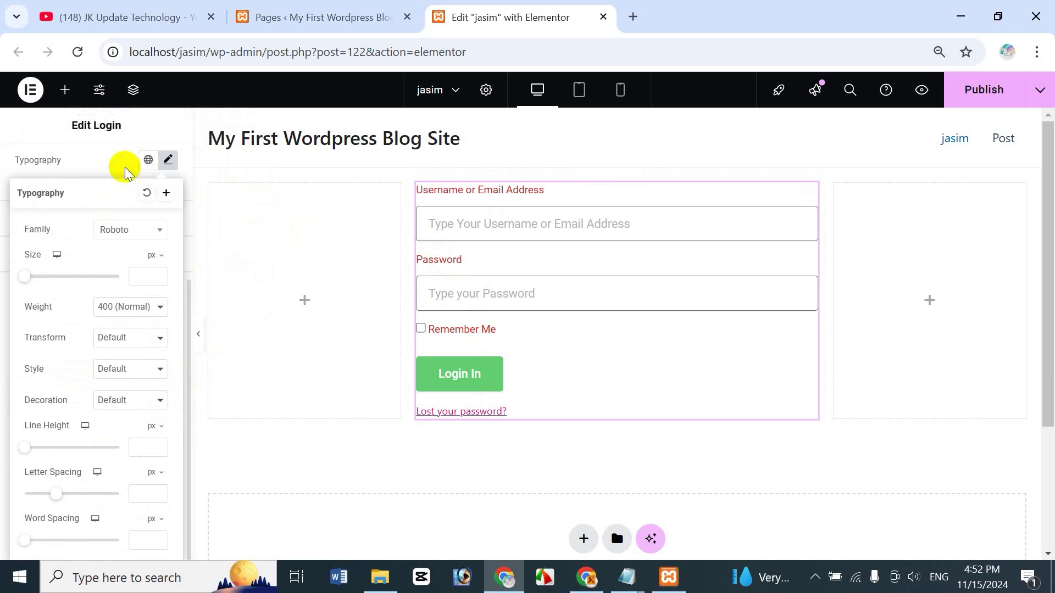
click(131, 229)
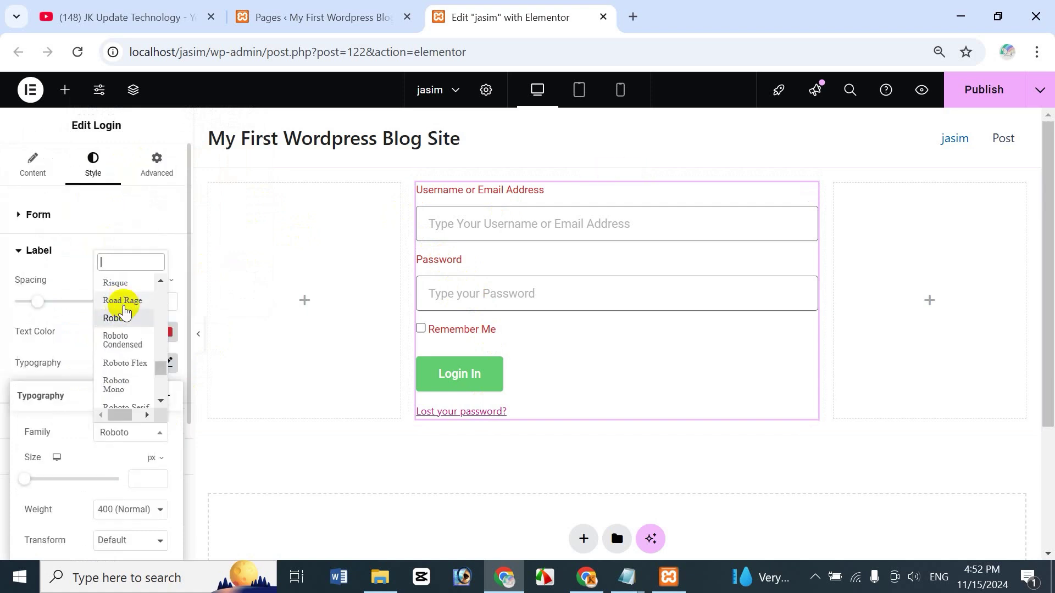
click(126, 314)
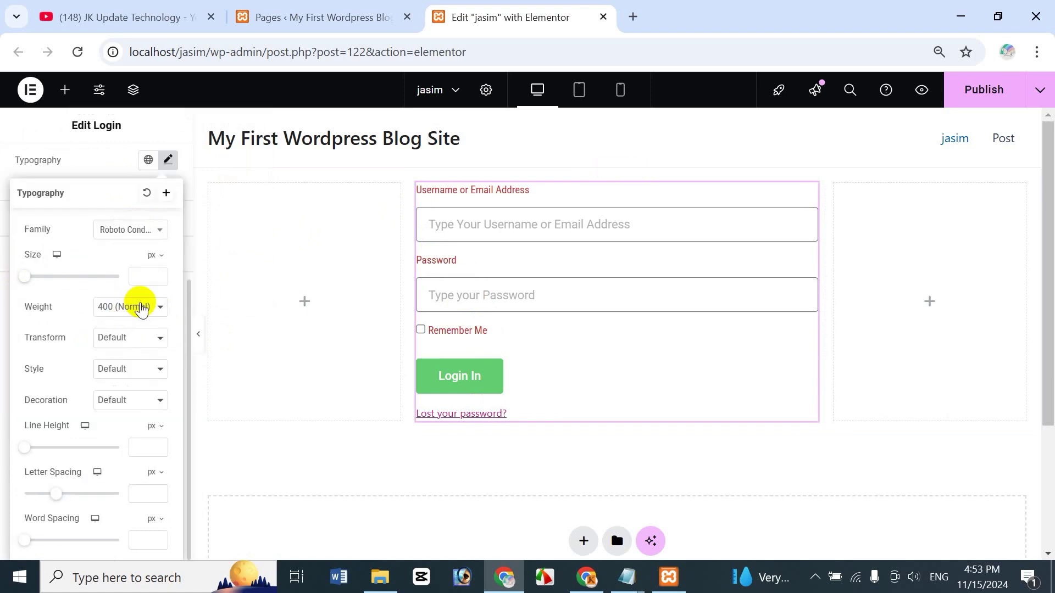
drag(28, 283, 35, 283)
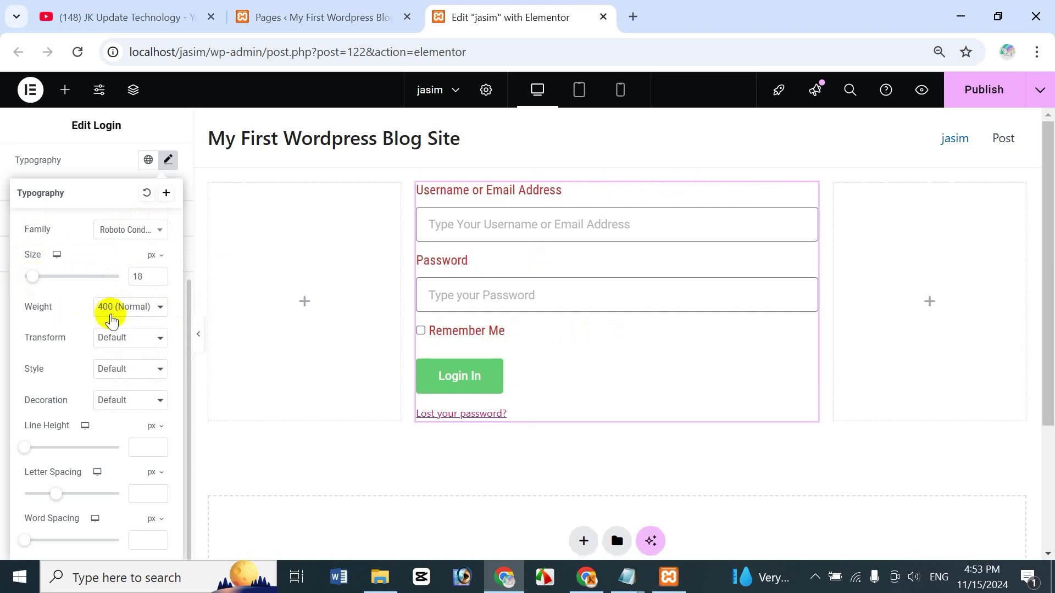
click(118, 308)
click(138, 444)
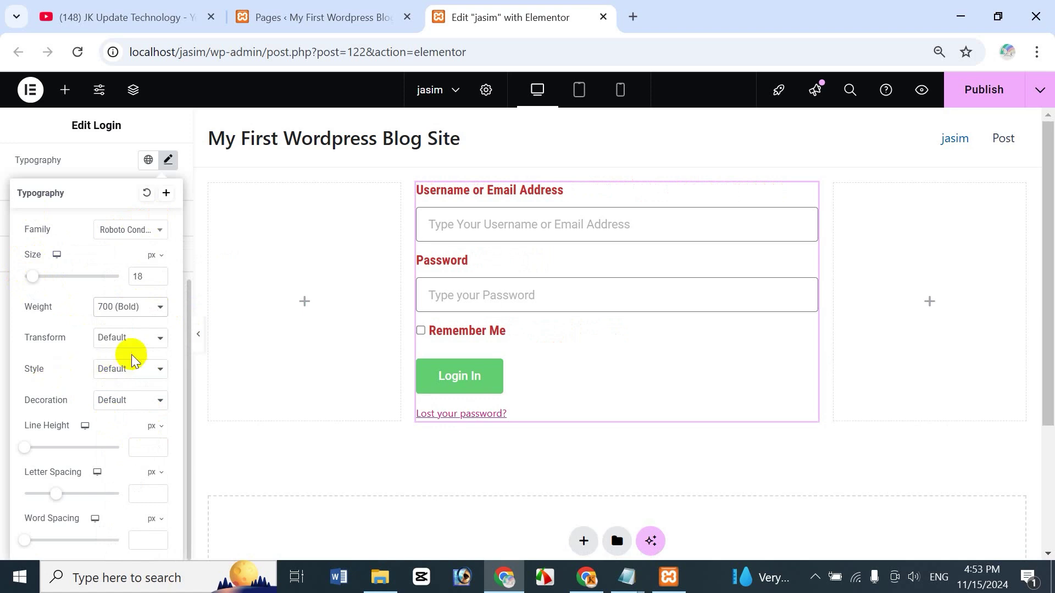
Step: Keep normal case, make labels italic with 22 line height, 1.4 letter spacing and 0 word spacing
click(129, 340)
click(129, 380)
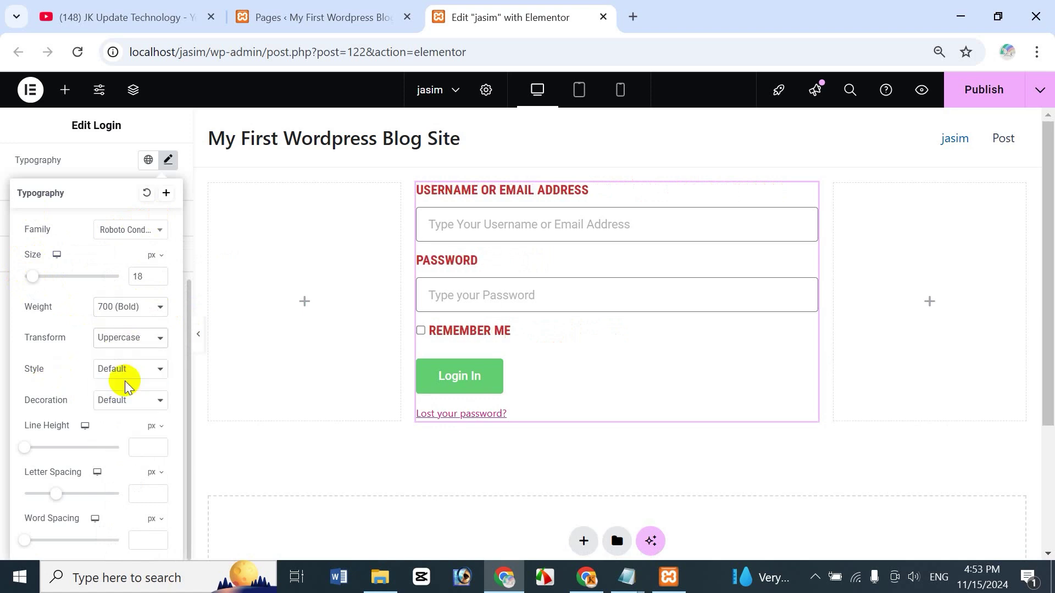
click(131, 346)
click(121, 358)
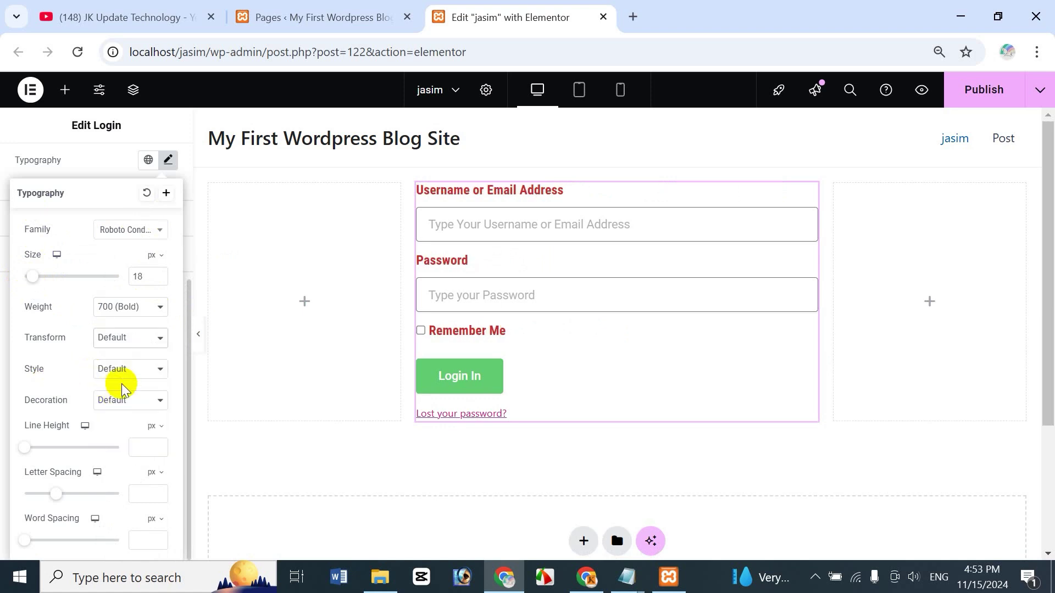
click(121, 370)
click(144, 432)
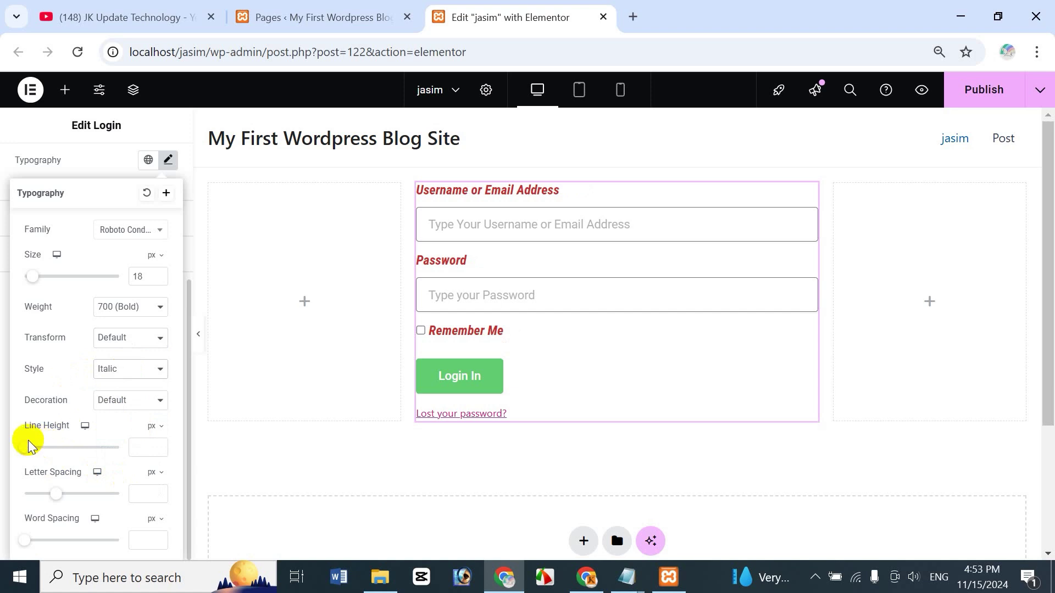
mouse_move(25, 450)
mouse_down()
mouse_move(54, 446)
mouse_move(38, 450)
mouse_up()
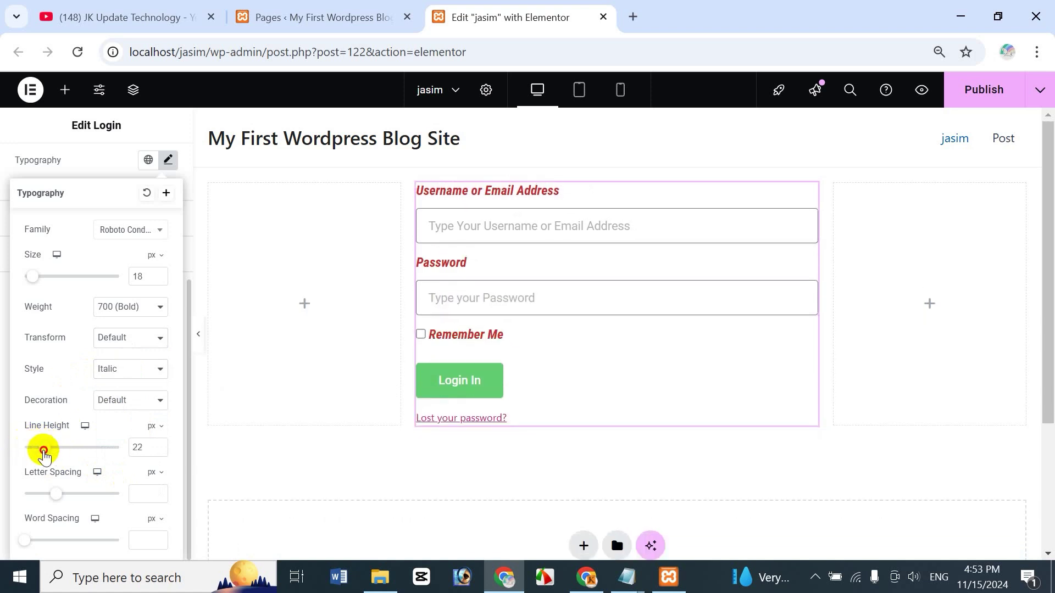
mouse_move(64, 499)
mouse_down()
mouse_move(85, 497)
mouse_move(65, 494)
mouse_up()
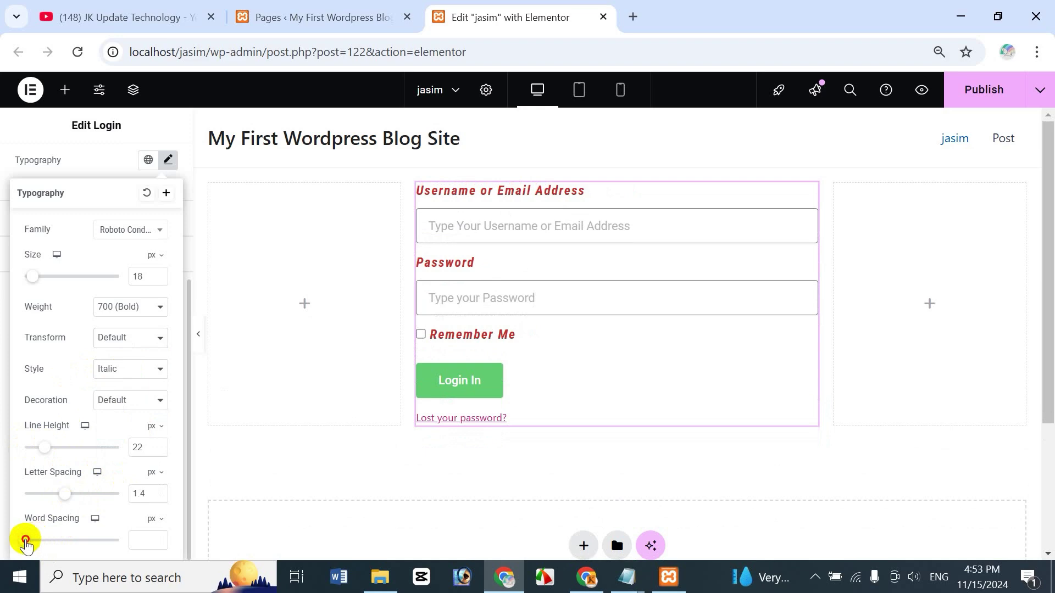
mouse_move(26, 544)
mouse_down()
mouse_move(52, 539)
mouse_move(26, 552)
mouse_up()
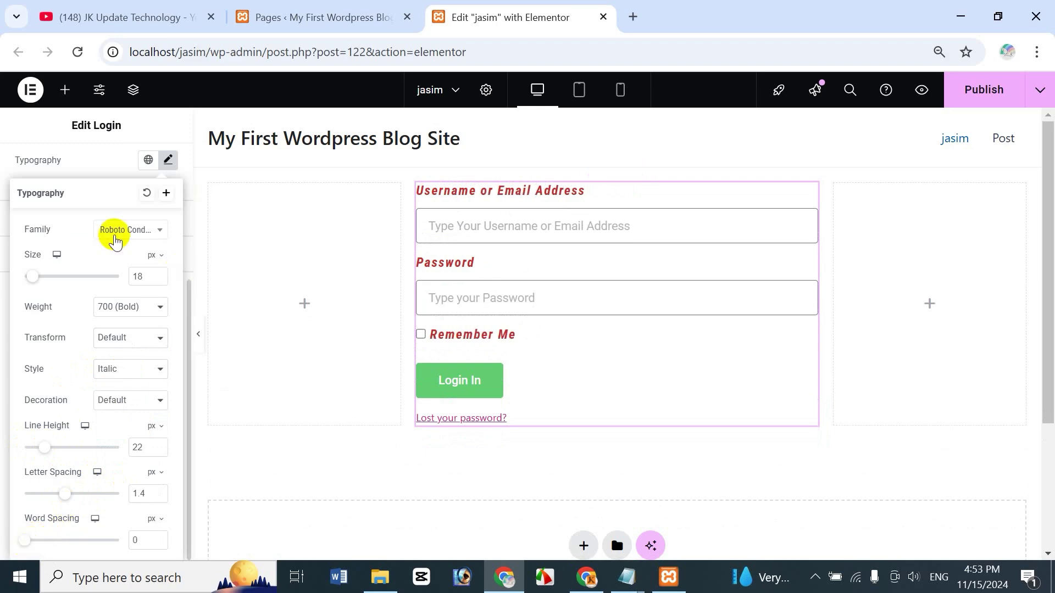
Step: Save the label typography as a new global font named 'dddsd'
click(166, 193)
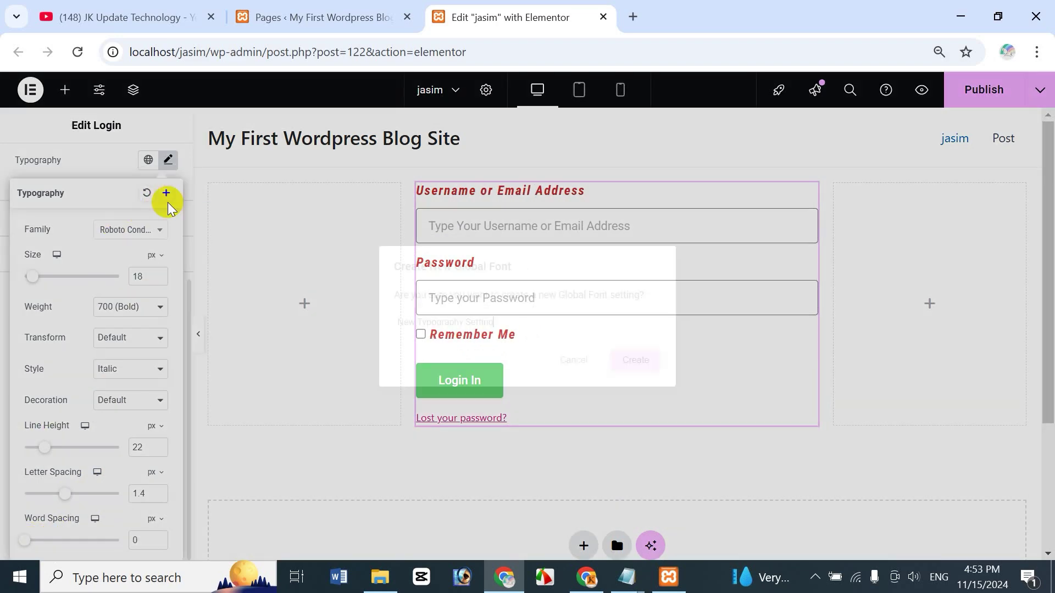
click(574, 360)
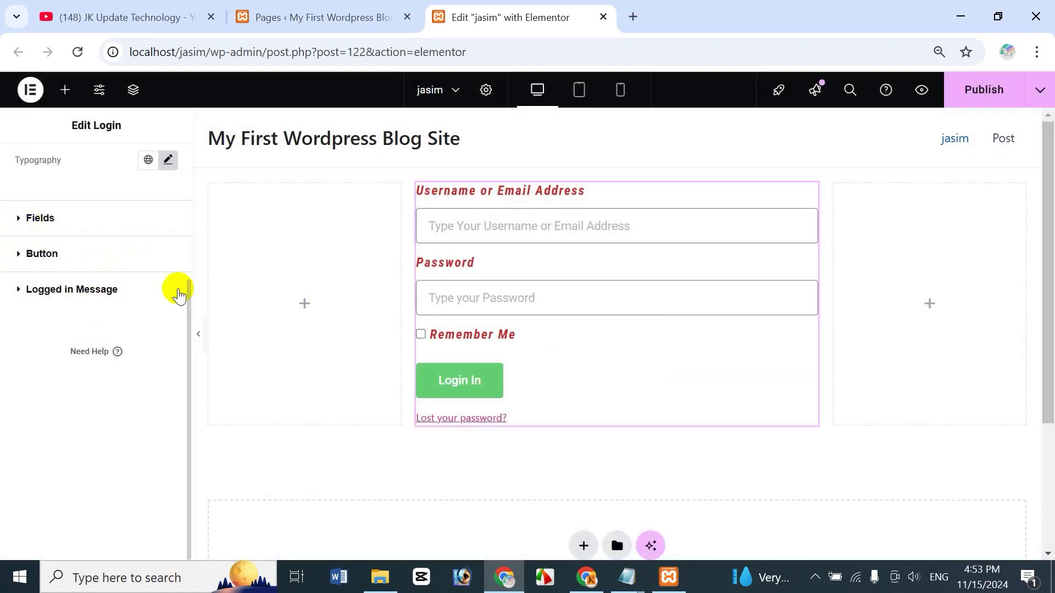
drag(188, 297, 188, 277)
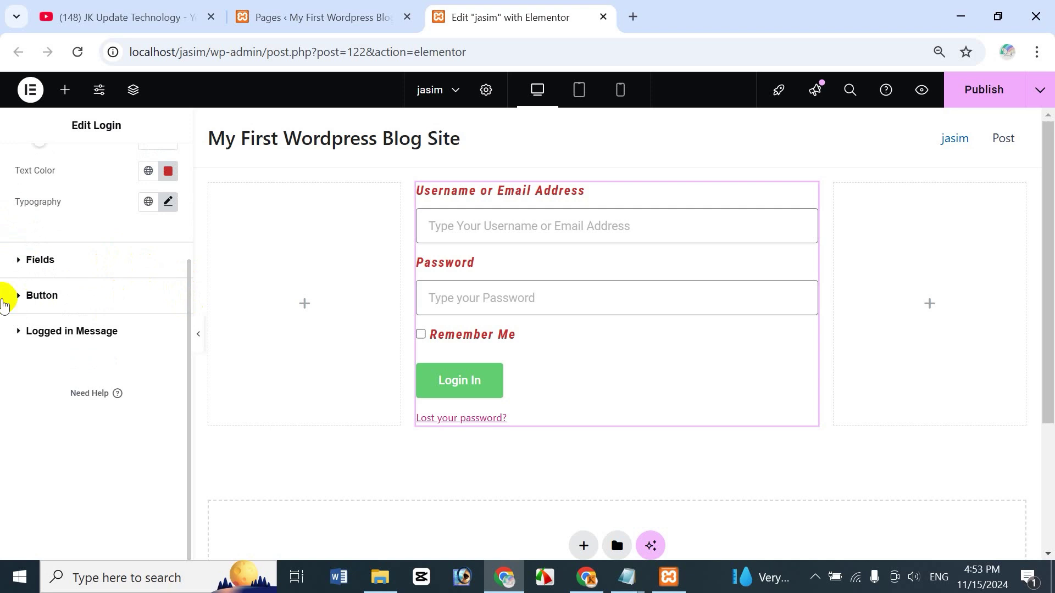
scroll(188, 266, up, 1)
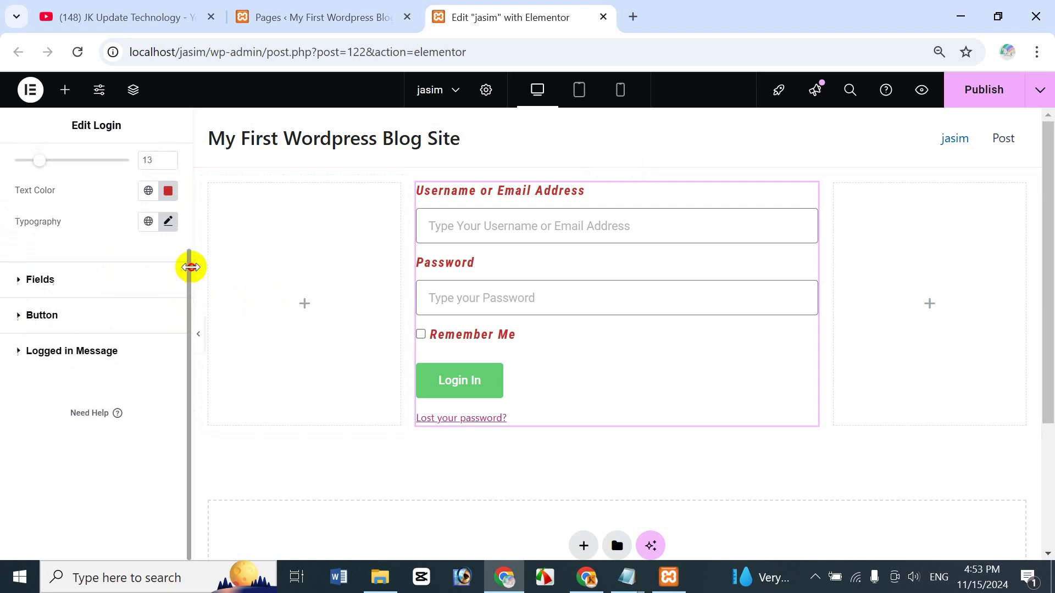
click(168, 228)
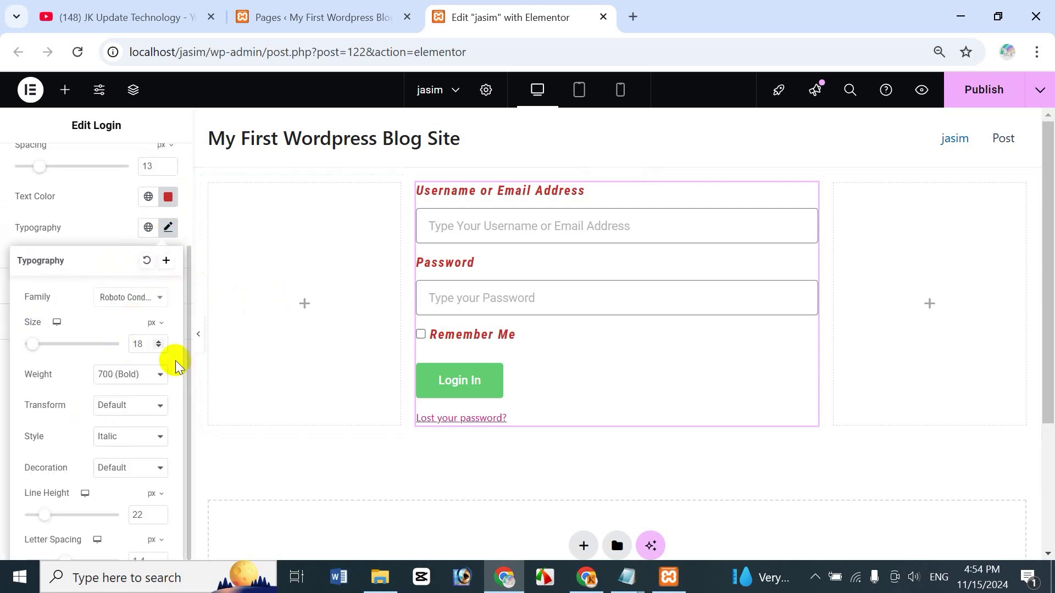
click(149, 227)
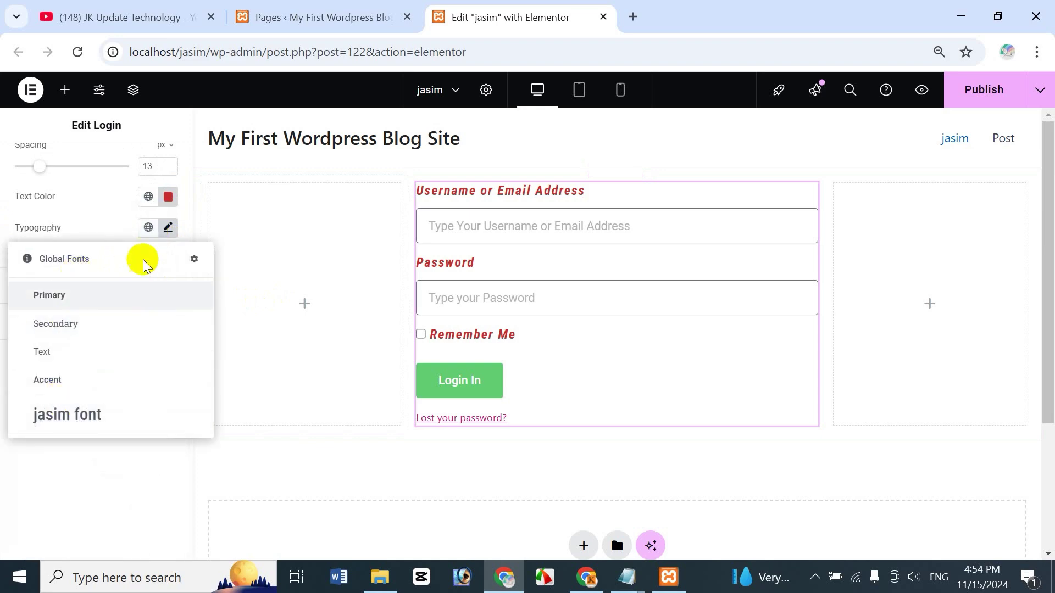
click(168, 228)
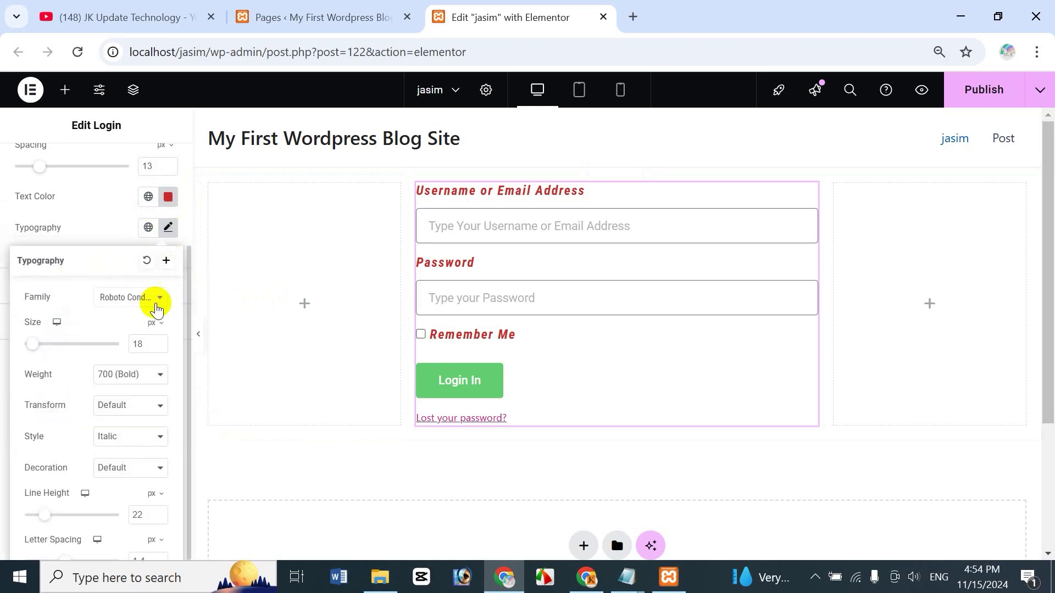
click(166, 260)
text(ddds)
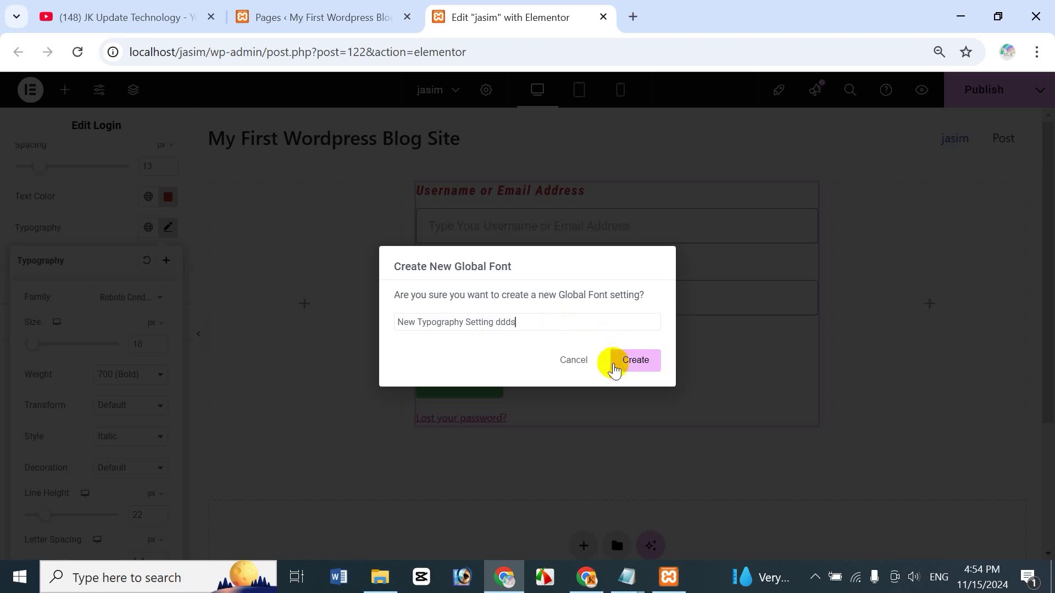
text(d)
click(615, 371)
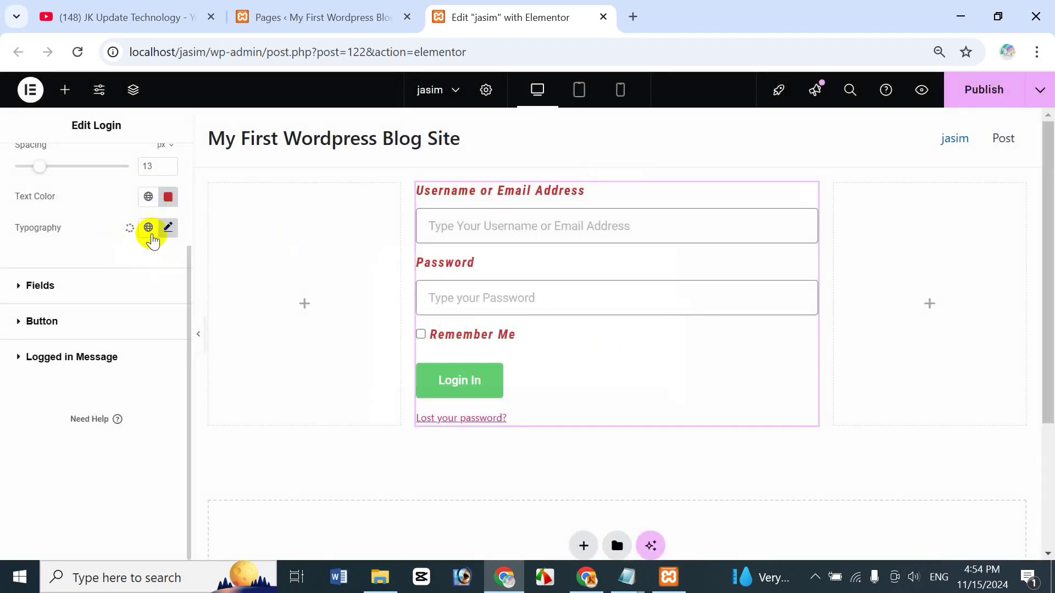
Step: Apply the new global font to the labels, then reset the label typography to default
scroll(159, 234, up, 2)
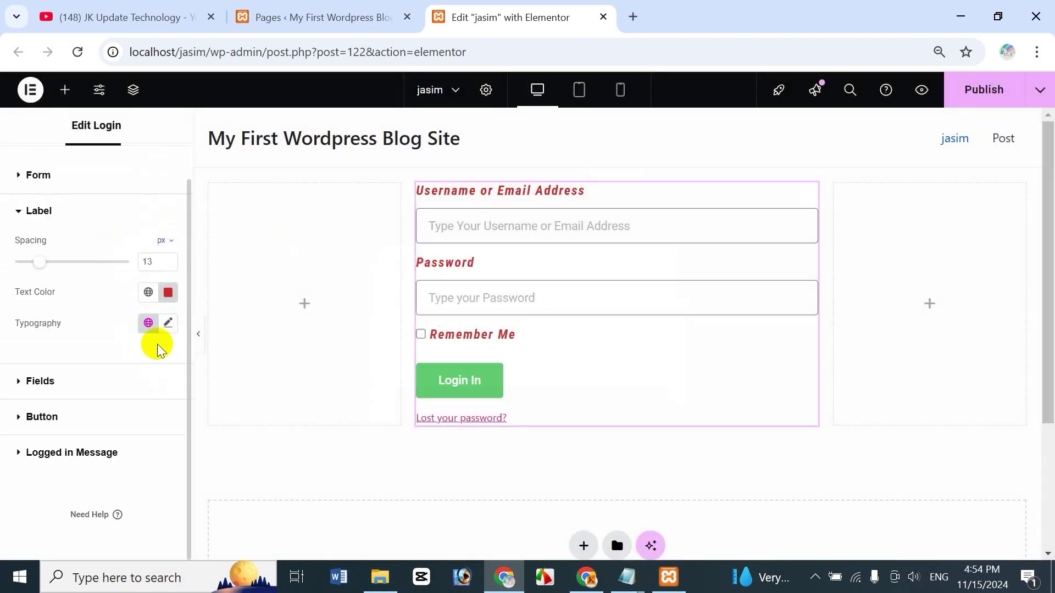
click(150, 324)
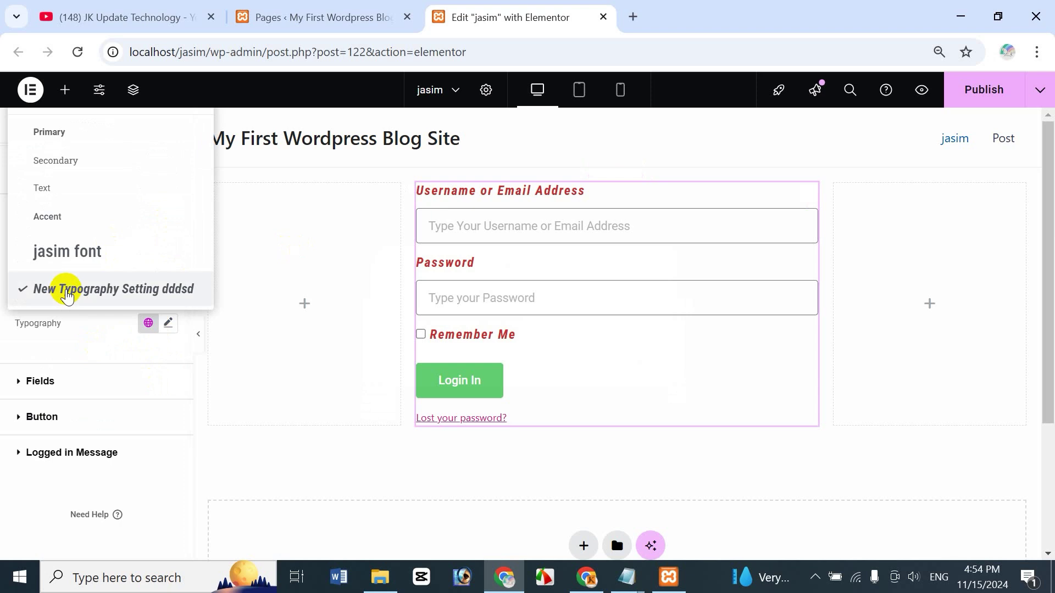
click(168, 324)
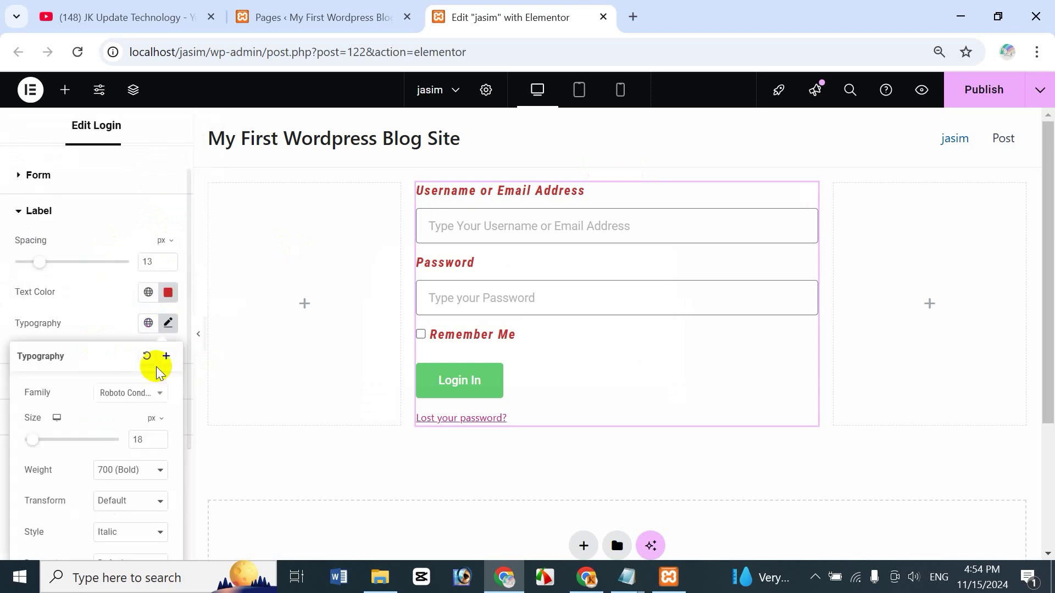
click(146, 359)
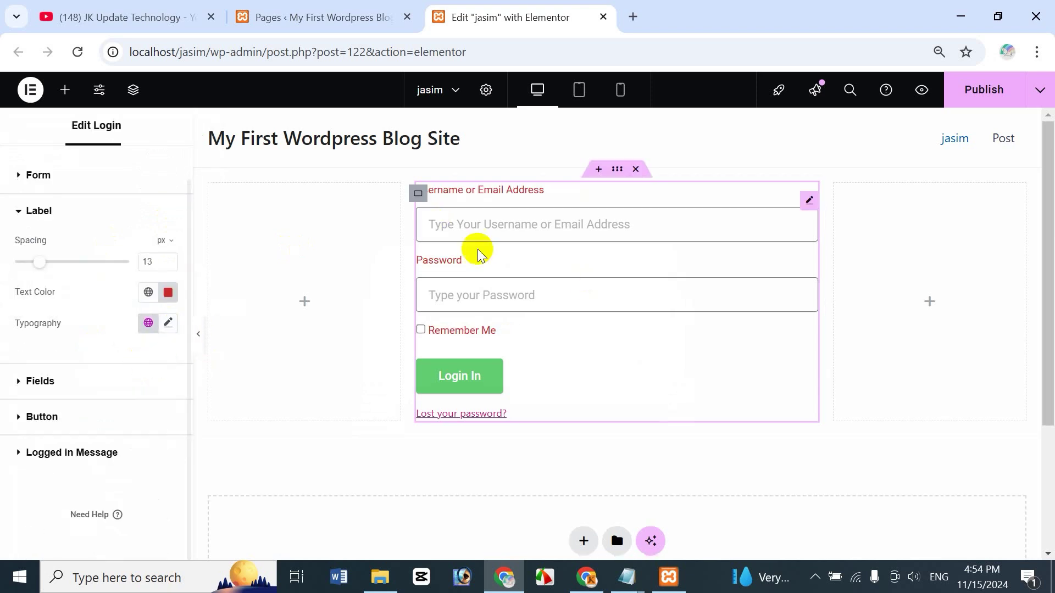
click(149, 323)
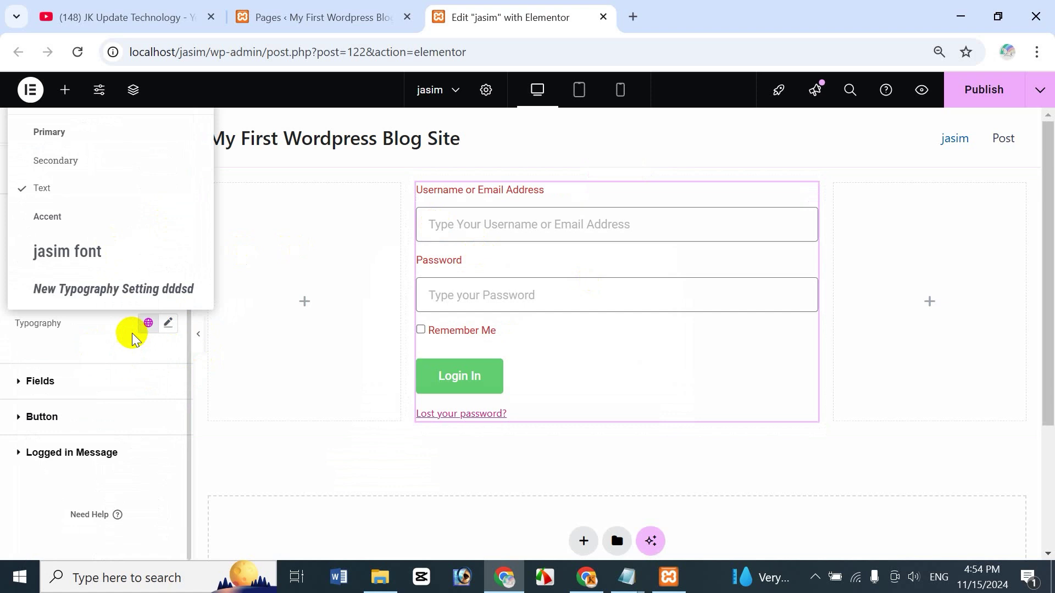
click(99, 288)
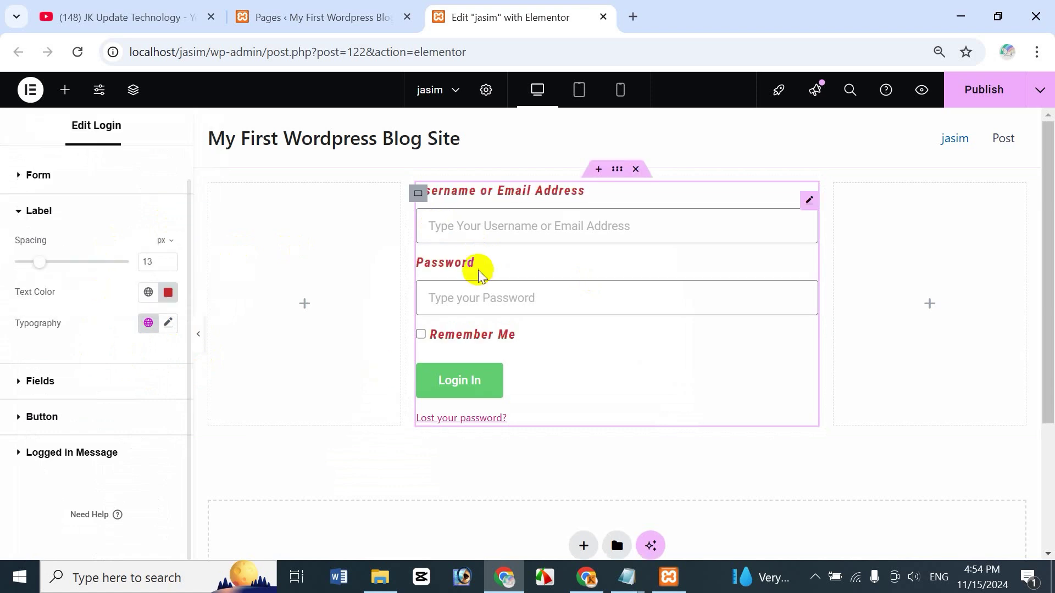
click(169, 325)
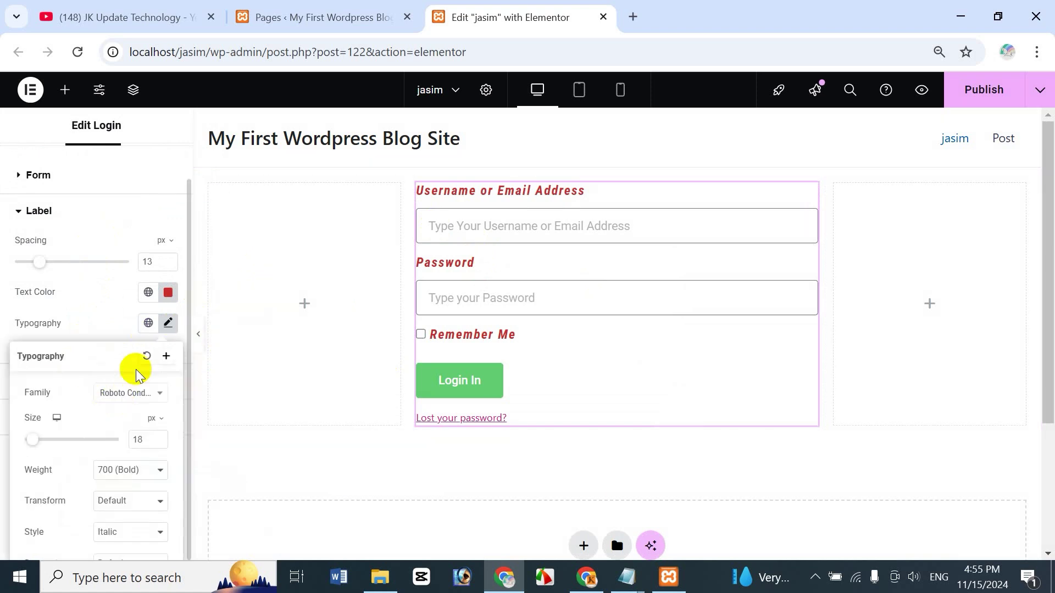
click(145, 356)
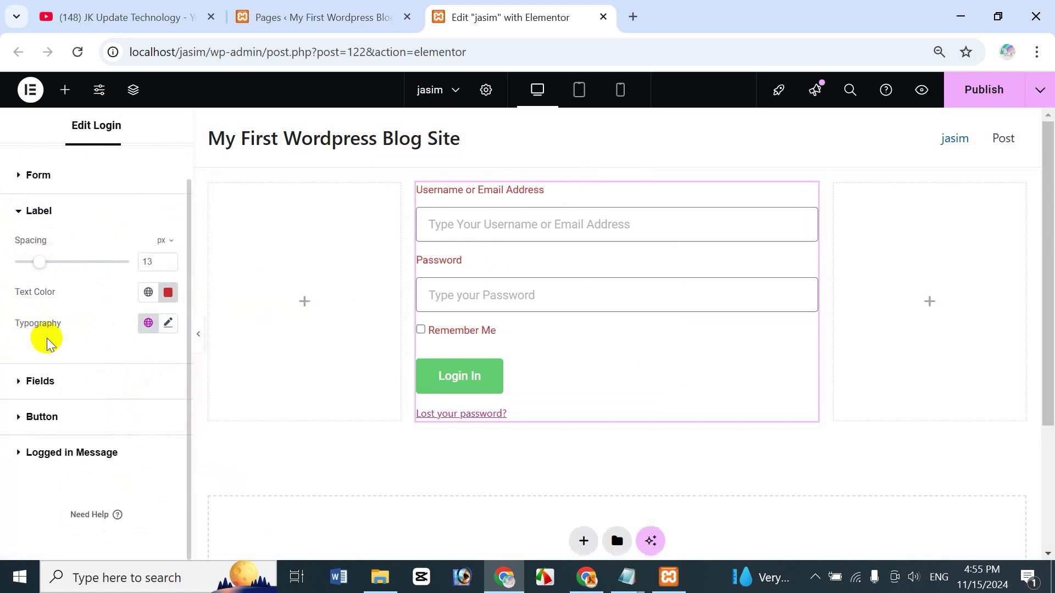
Step: Collapse Label, expand Fields, and set the field text colour to purple #9B3996
click(20, 210)
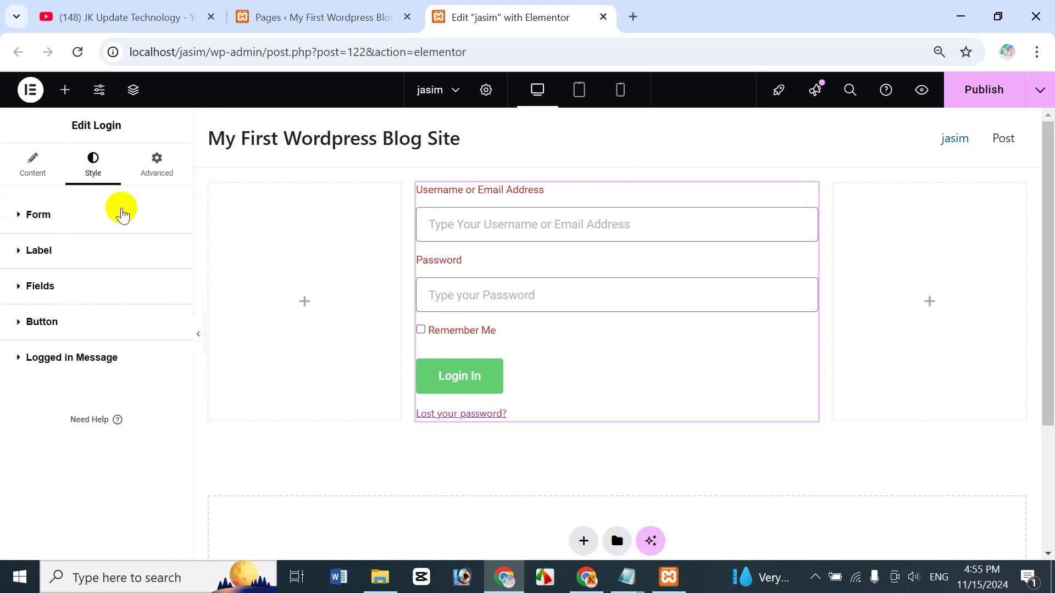
click(21, 290)
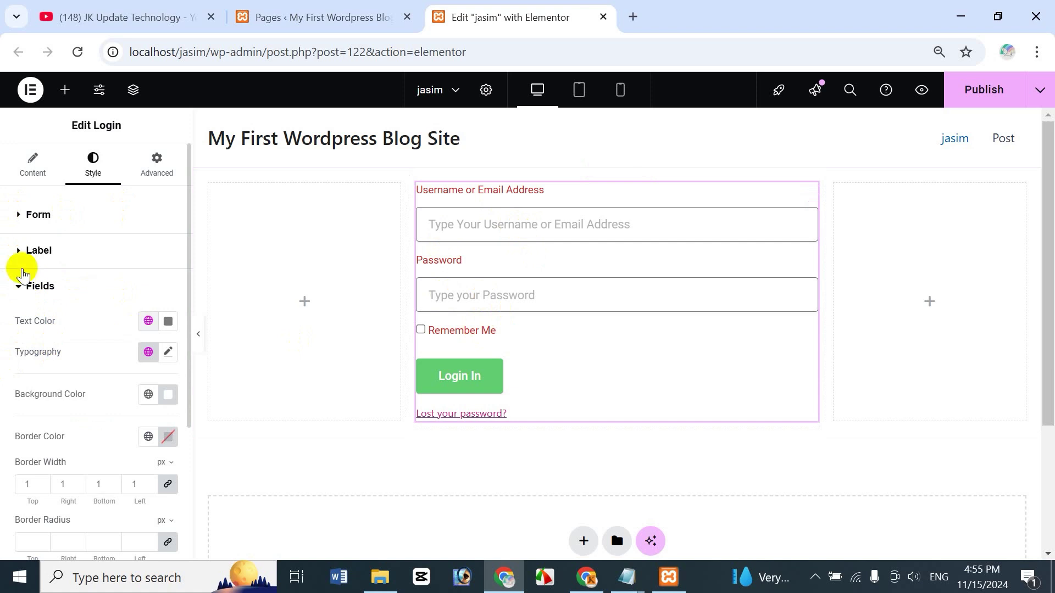
click(148, 321)
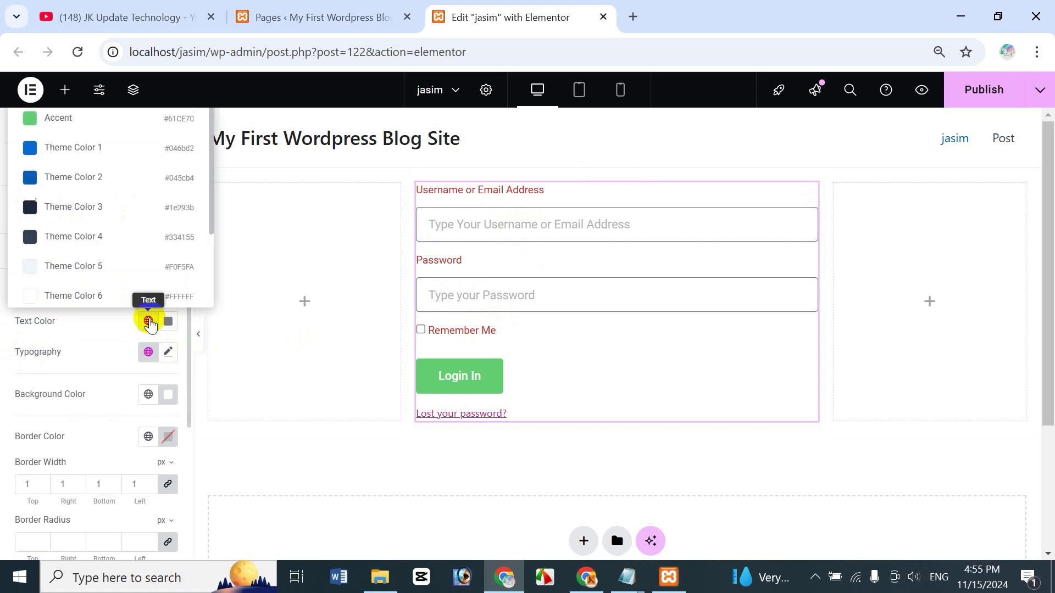
click(88, 178)
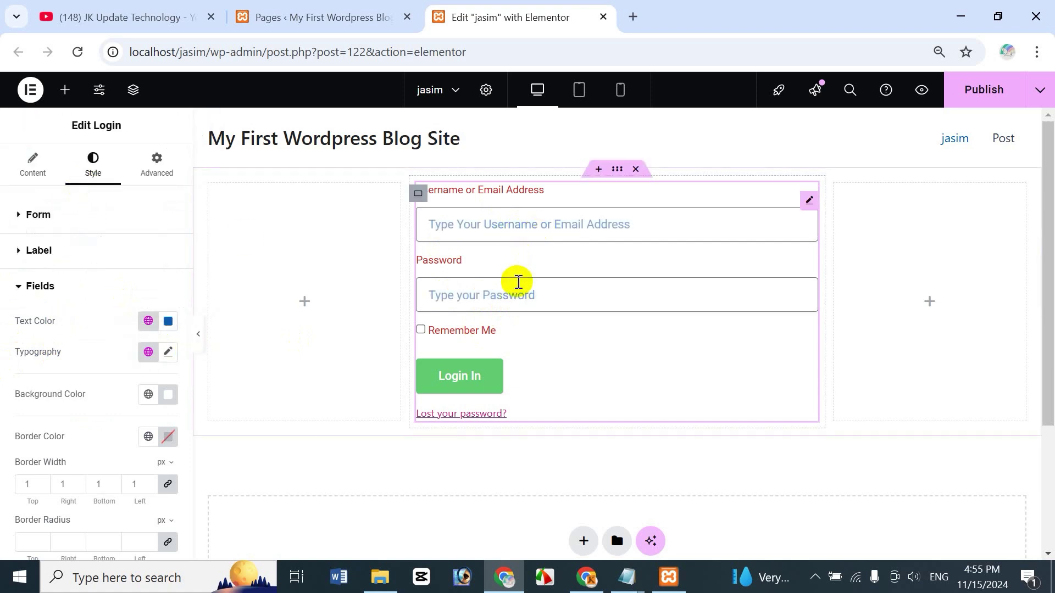
click(167, 353)
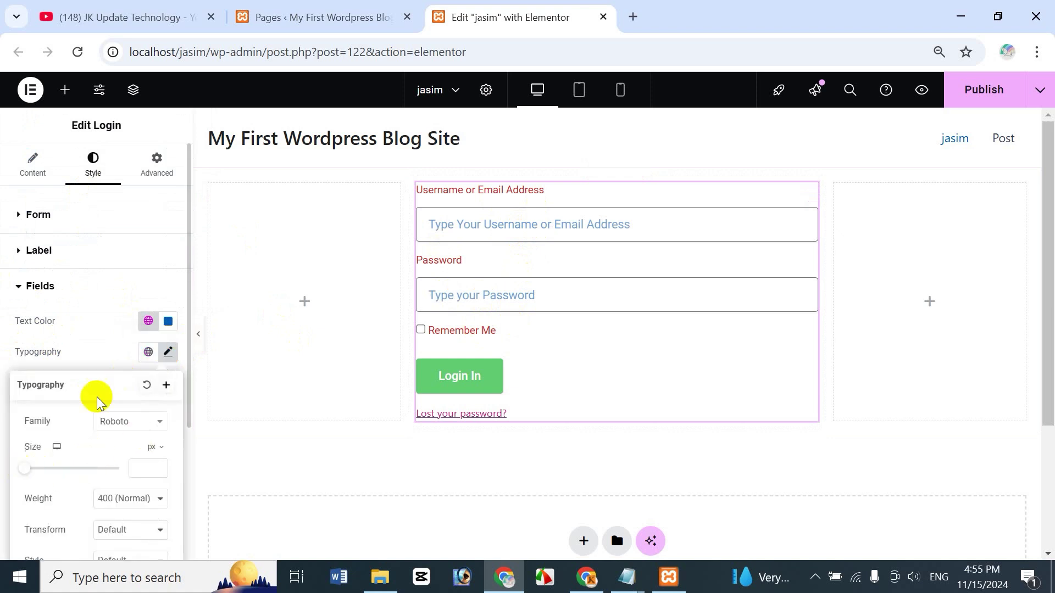
click(168, 321)
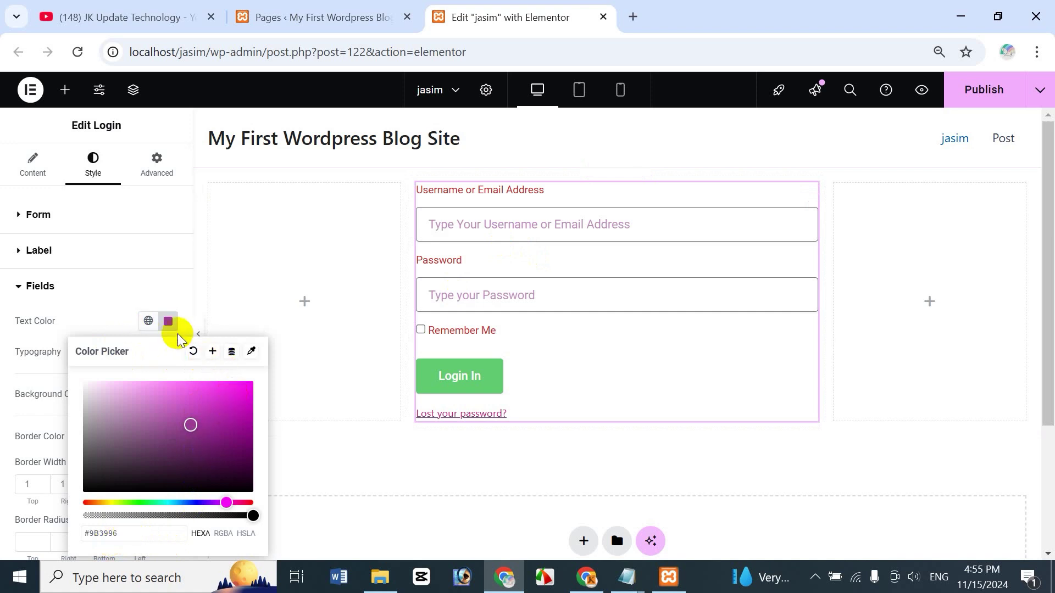
click(84, 312)
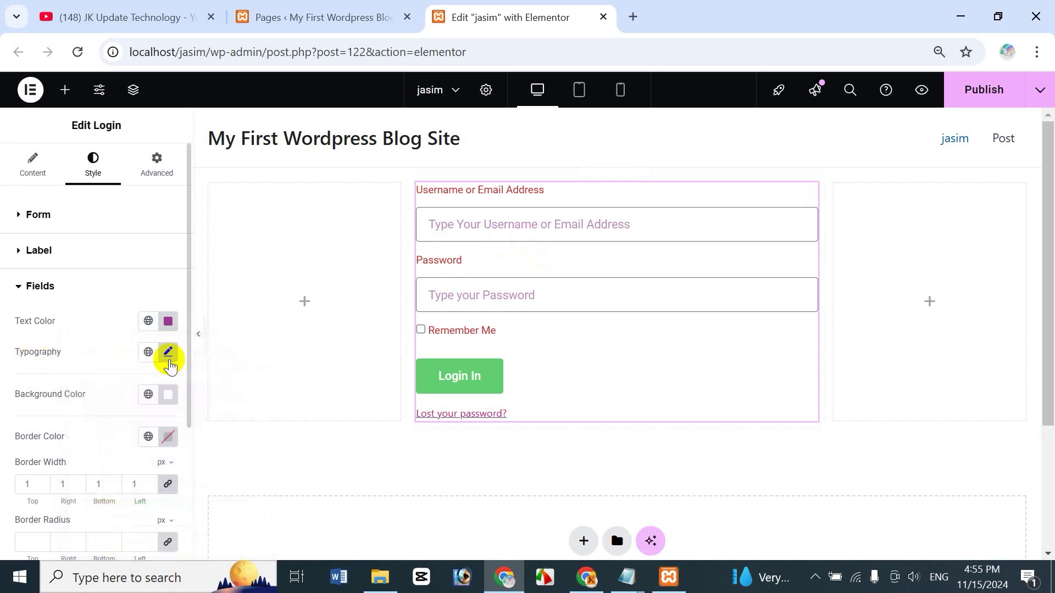
Step: Set the Fields typography to the Road Rage font at size 27
click(168, 353)
click(128, 420)
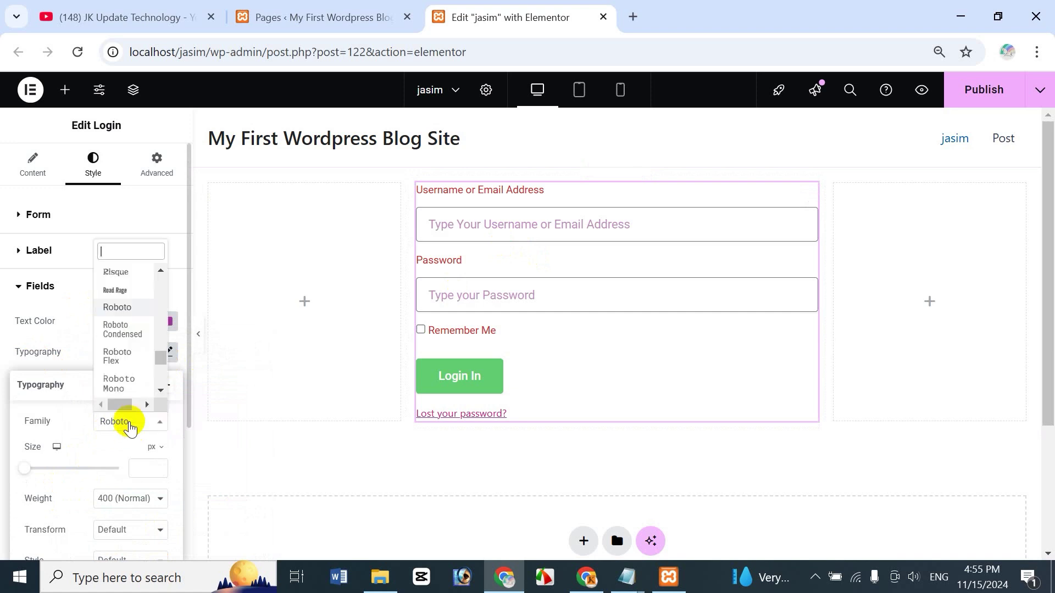
click(122, 291)
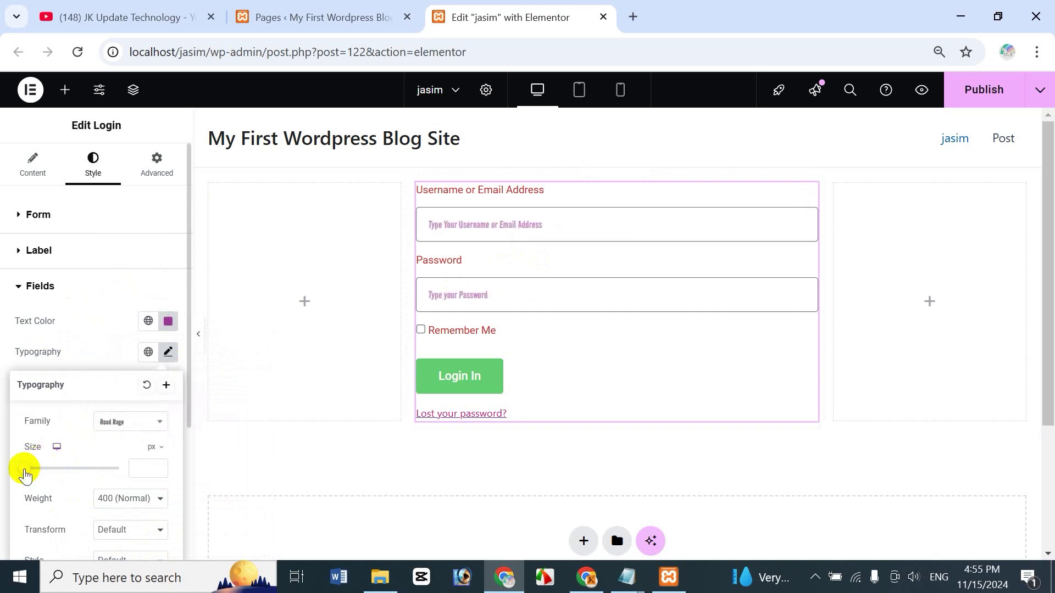
mouse_move(23, 468)
mouse_down()
mouse_move(73, 471)
mouse_move(34, 479)
mouse_up()
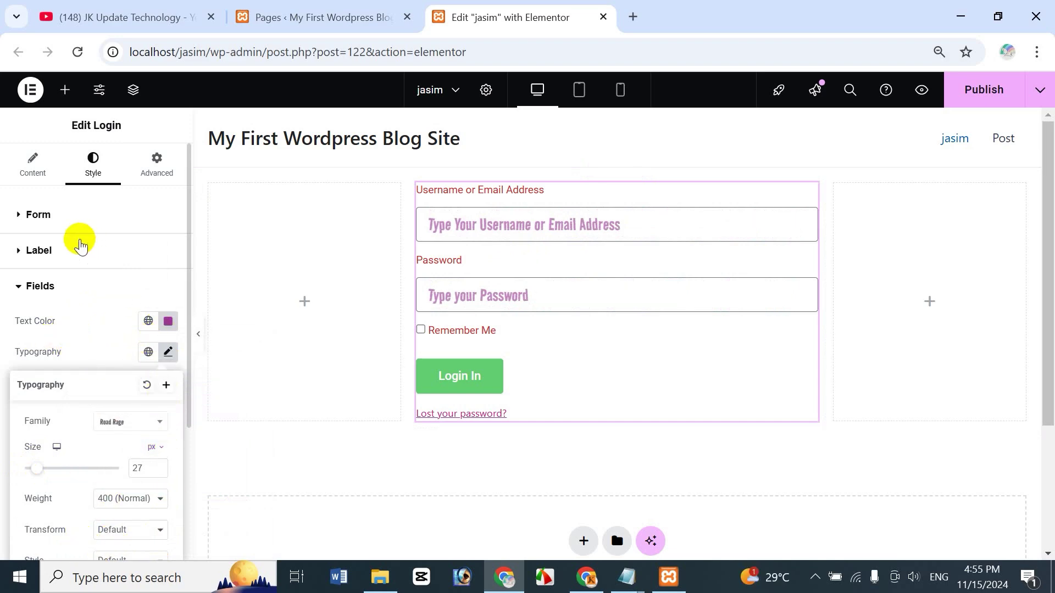
click(108, 348)
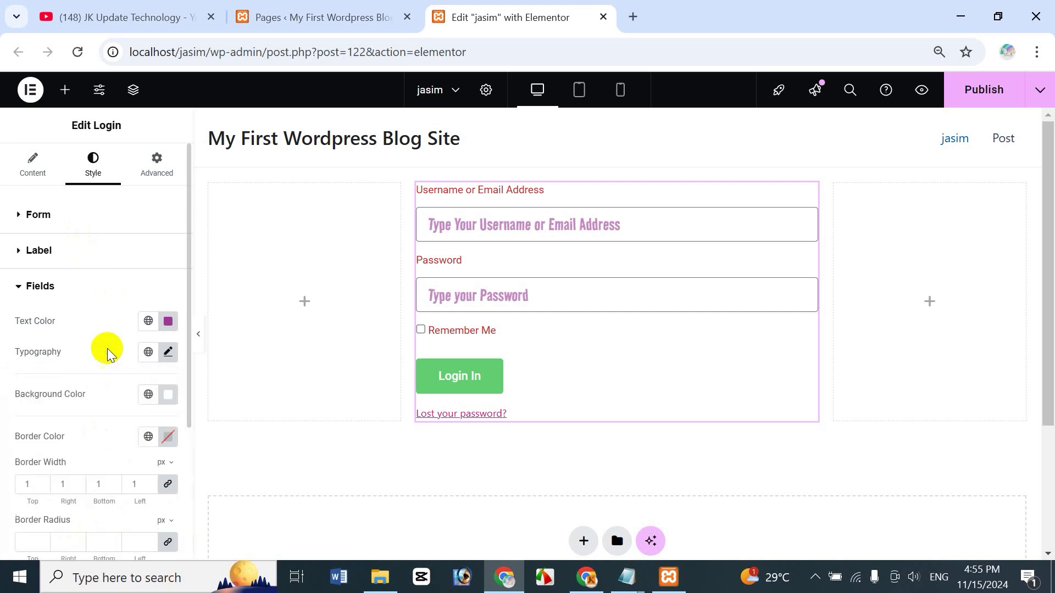
click(169, 400)
Step: Give the login input fields a light mauve #C8B5B5 background colour
click(165, 257)
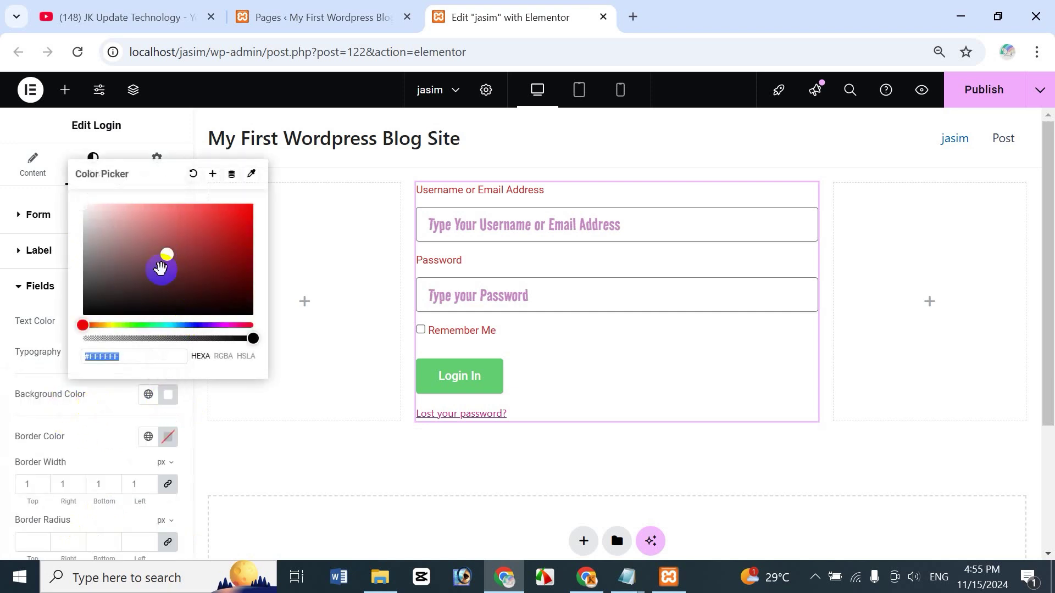
click(141, 276)
click(112, 236)
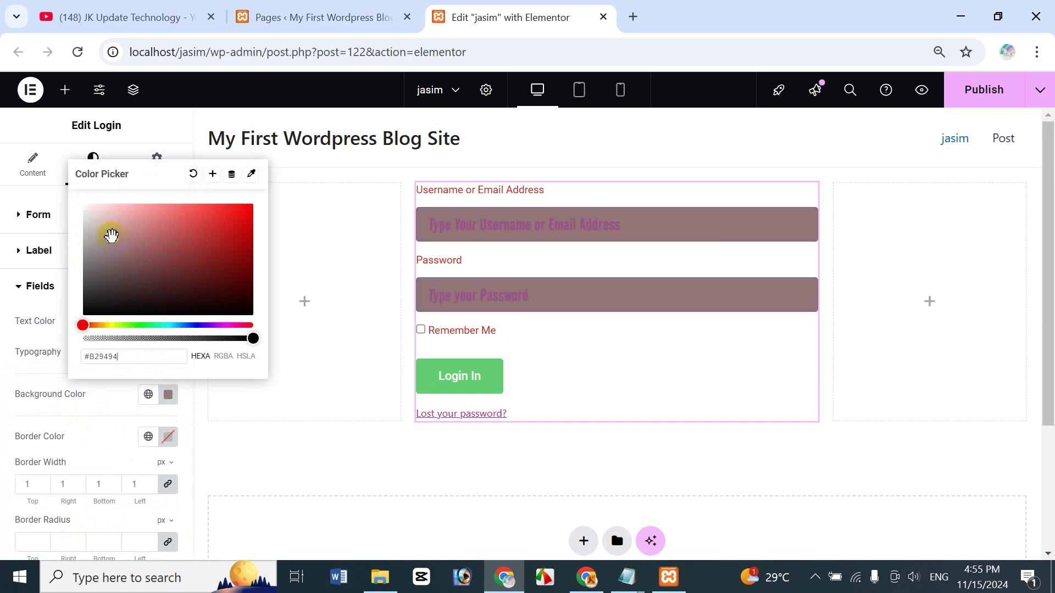
click(99, 226)
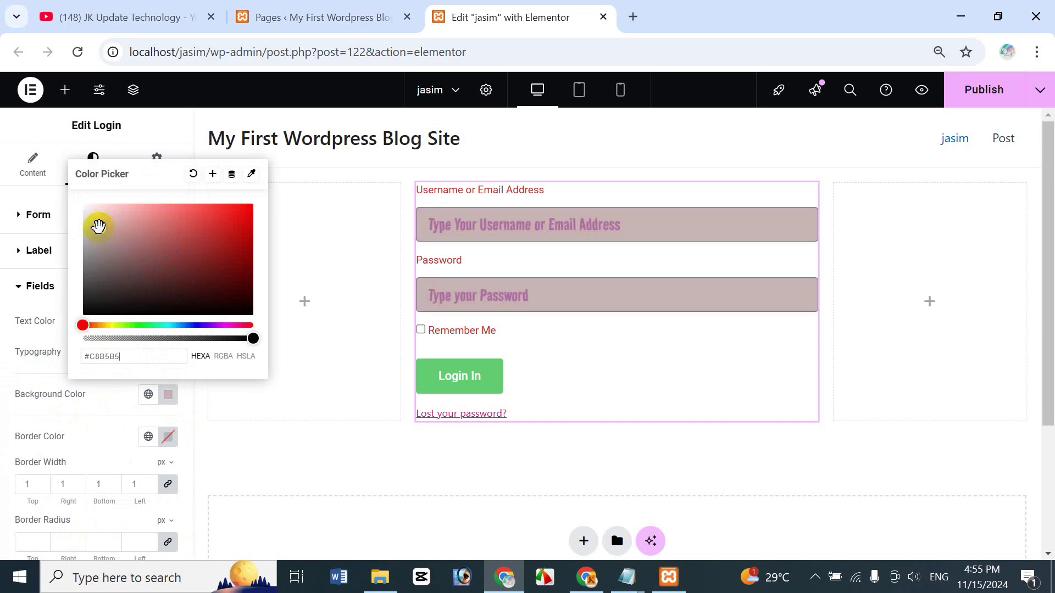
click(111, 400)
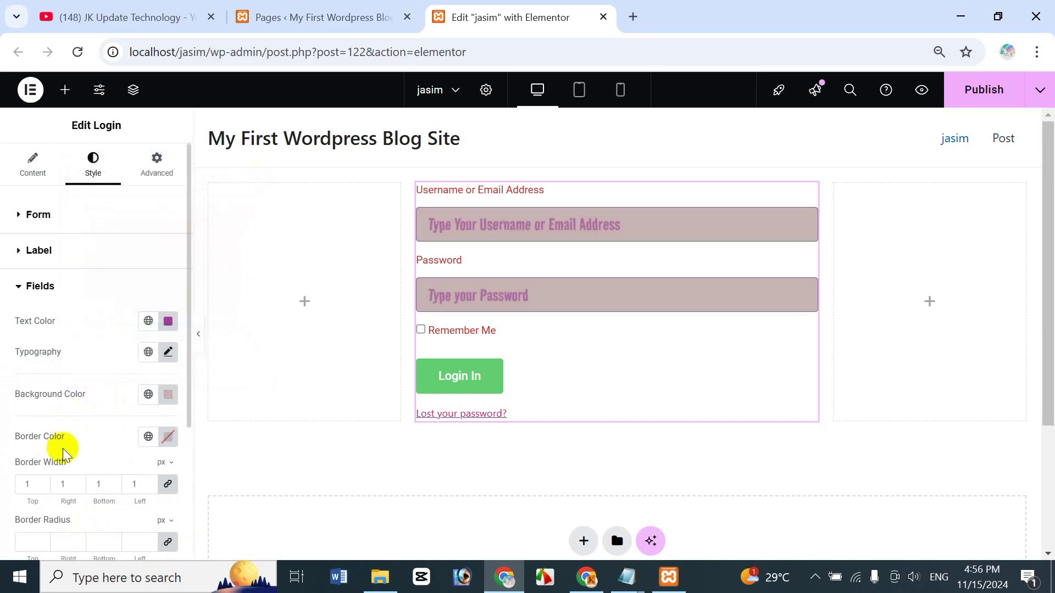
Step: Set the input fields' border colour to blue #2C27C1
click(156, 442)
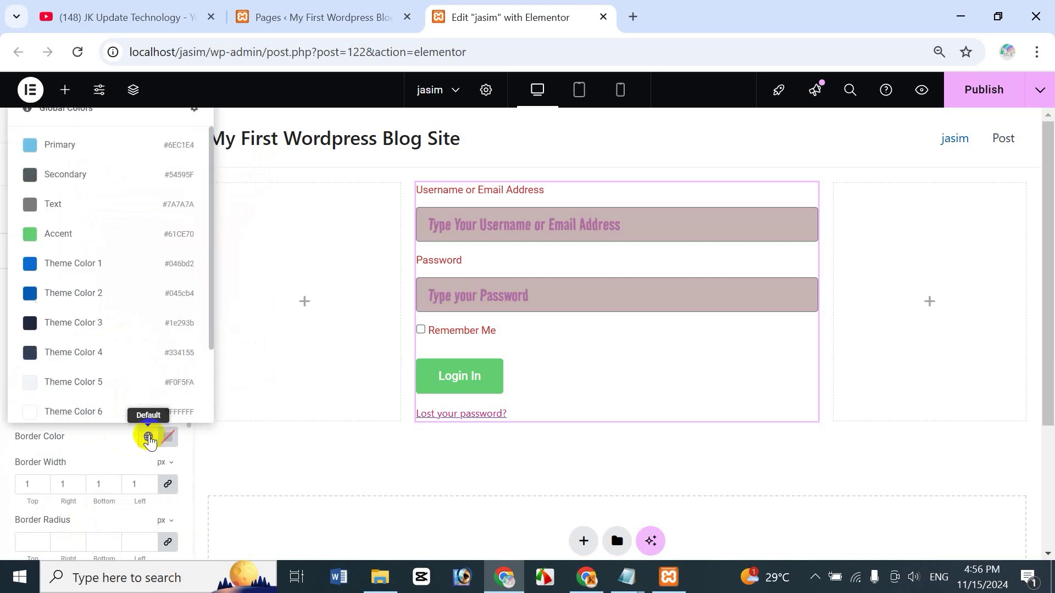
click(166, 438)
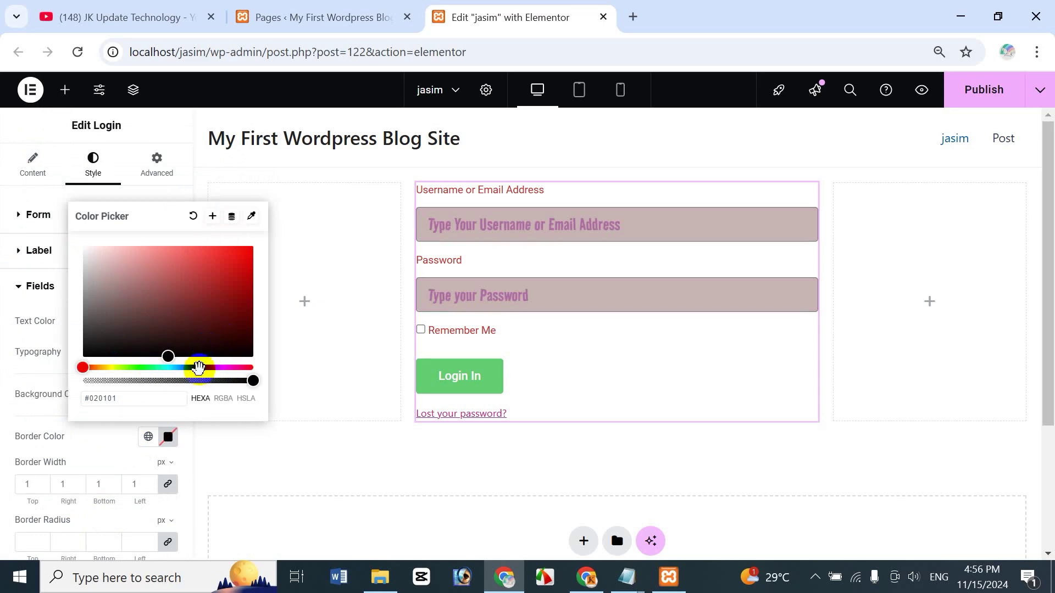
click(197, 368)
click(219, 273)
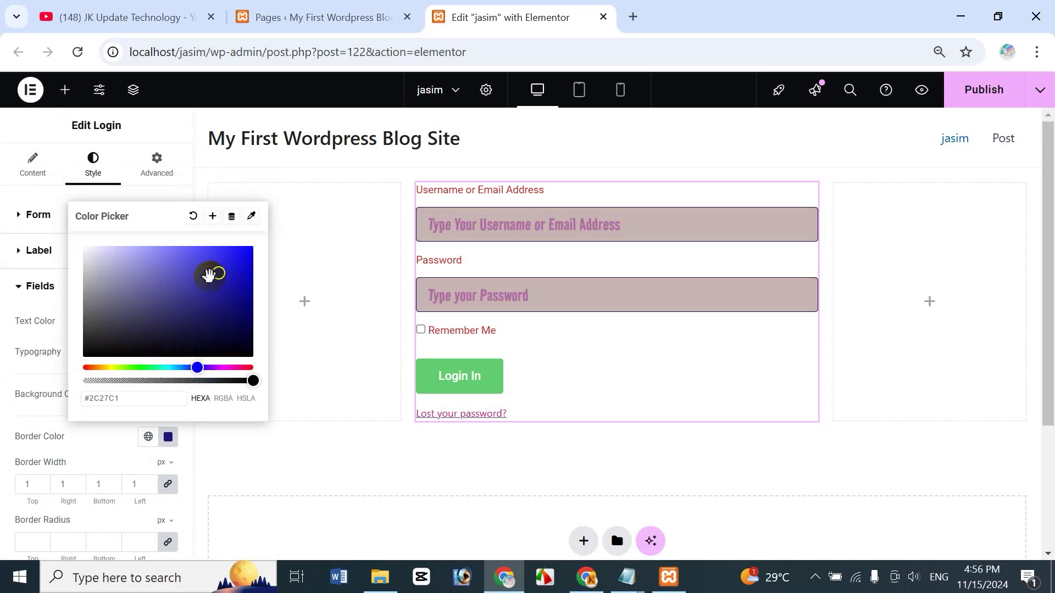
click(48, 429)
drag(188, 393, 188, 497)
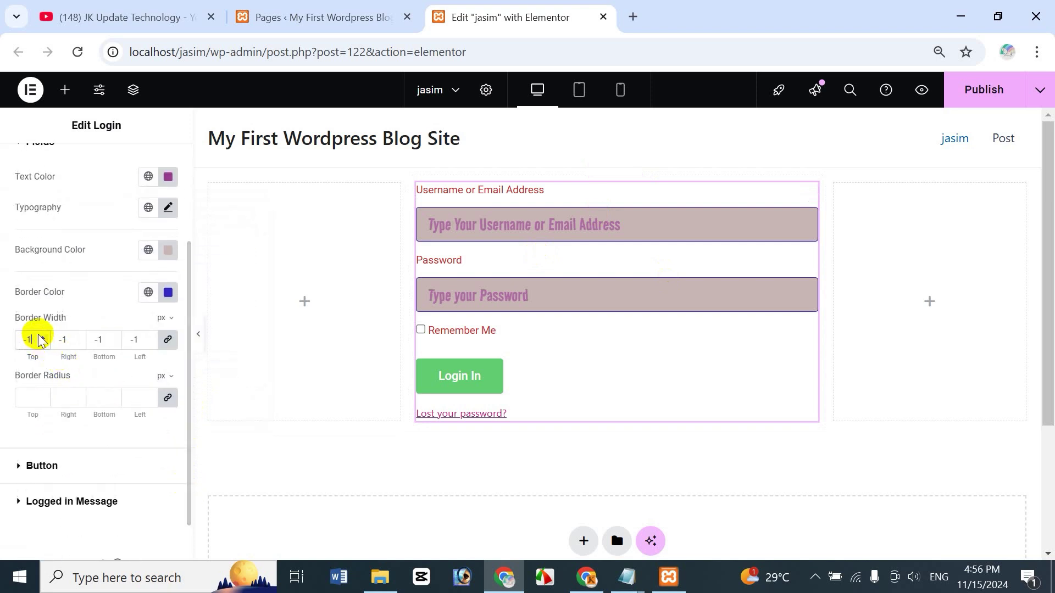
Step: Set the linked field border width to 5 px
key(Up)
key(Up)
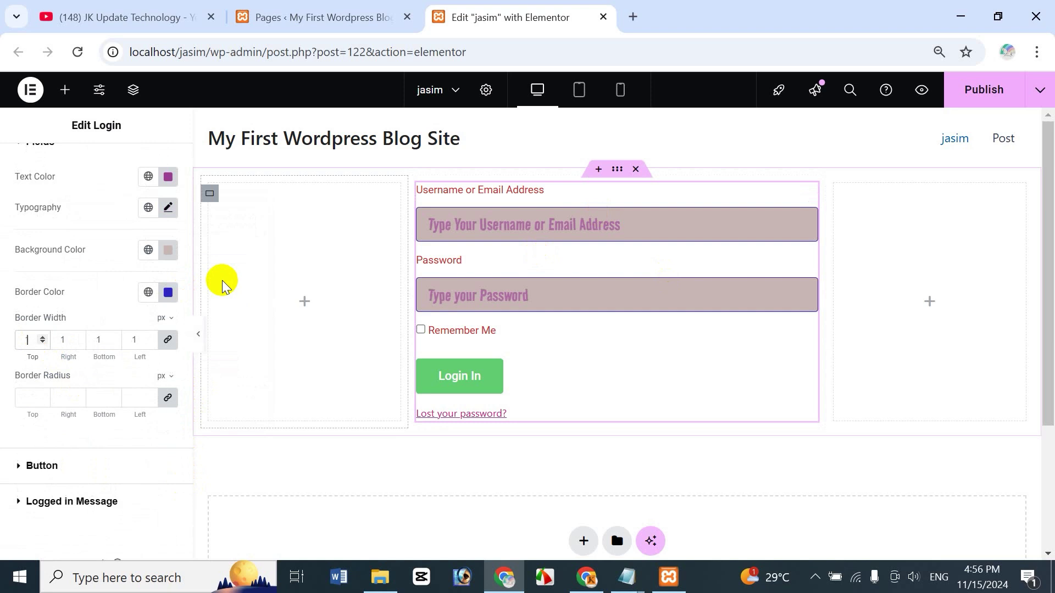
text(0)
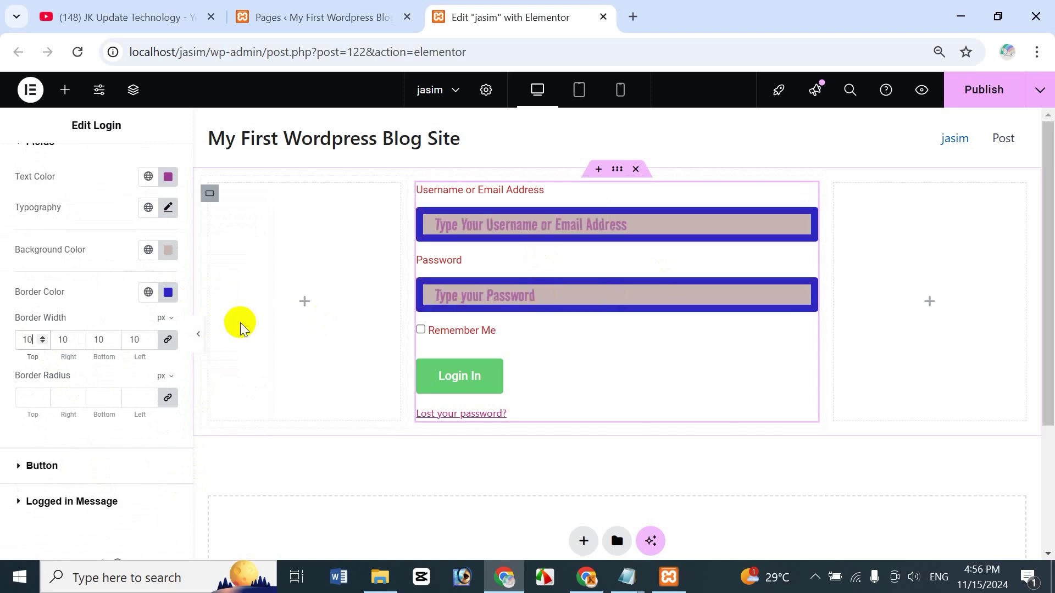
key(BackSpace)
text(5)
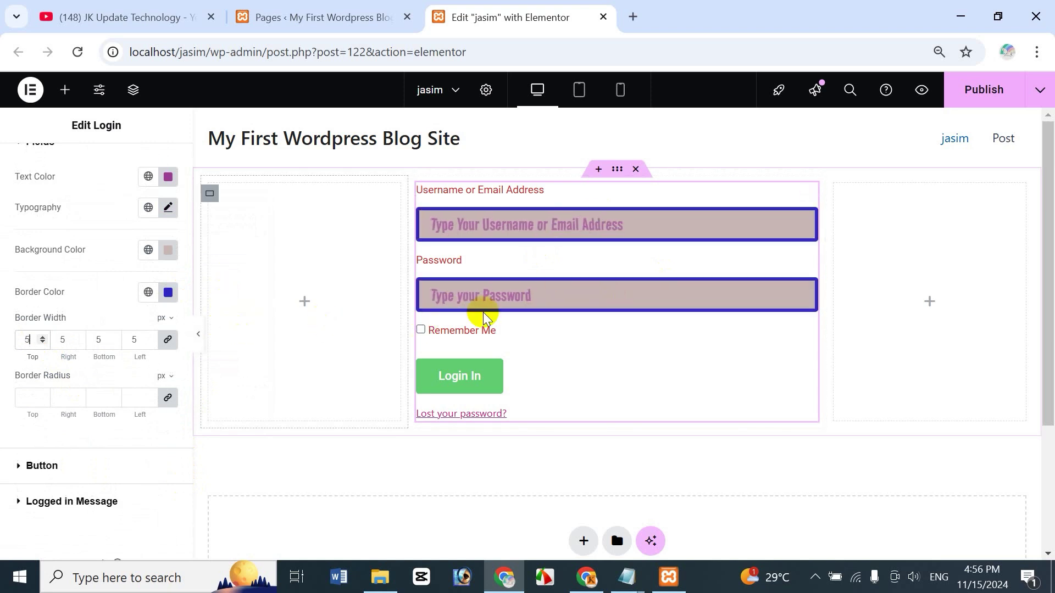
Step: Set the linked field border radius to 10 px for rounded corners
click(21, 397)
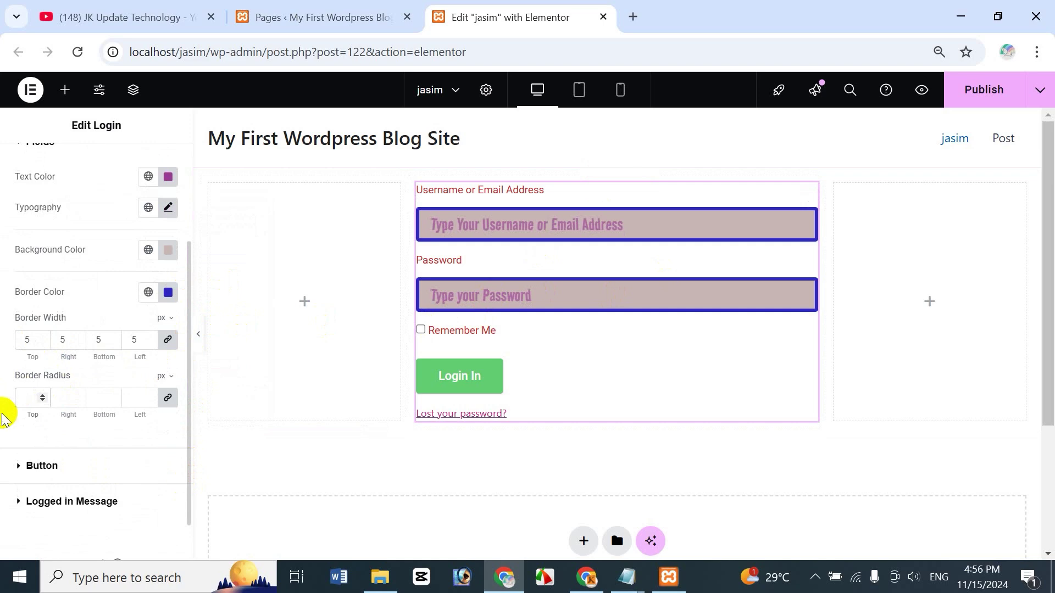
text(5)
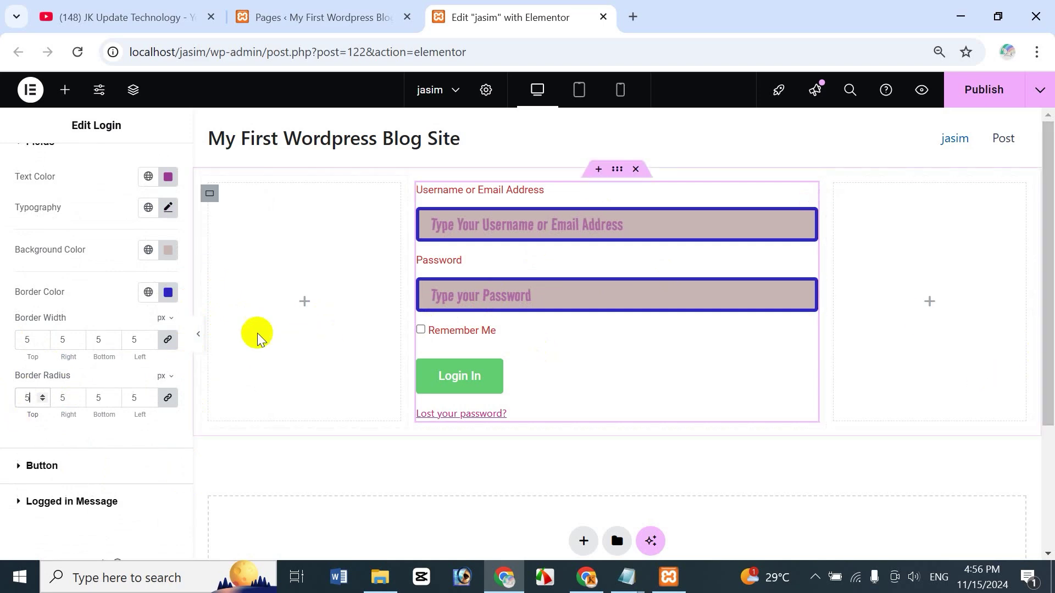
key(BackSpace)
text(10)
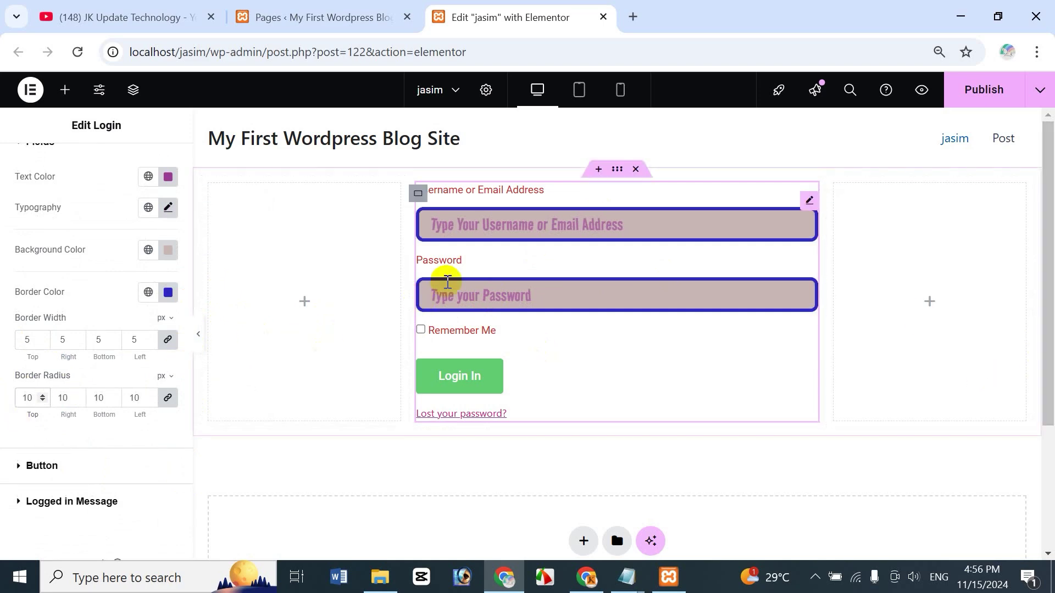
click(94, 309)
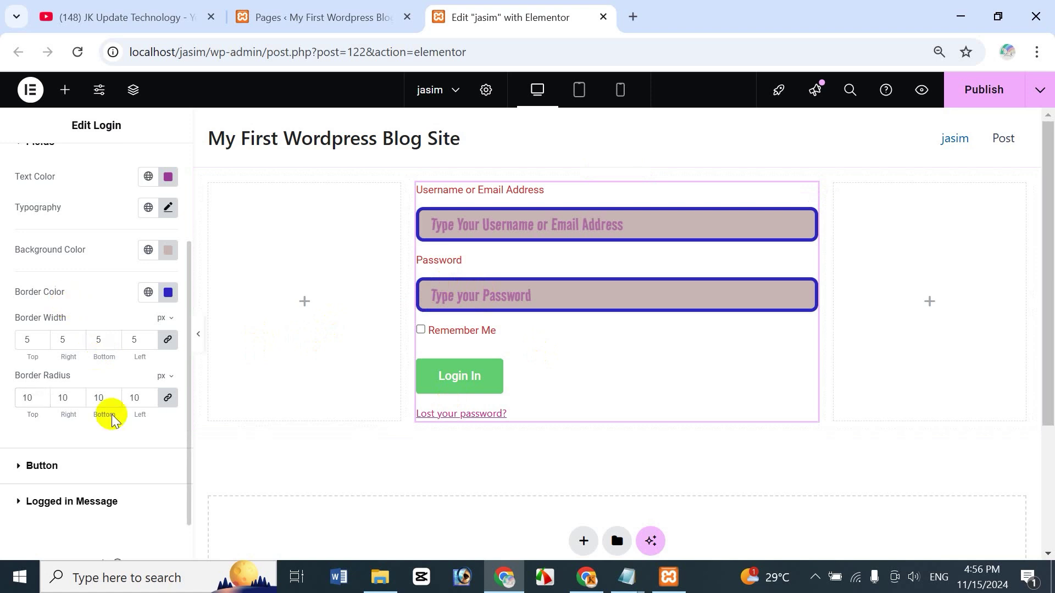
Step: Set the Login In button's normal text colour to red #E52222
click(19, 465)
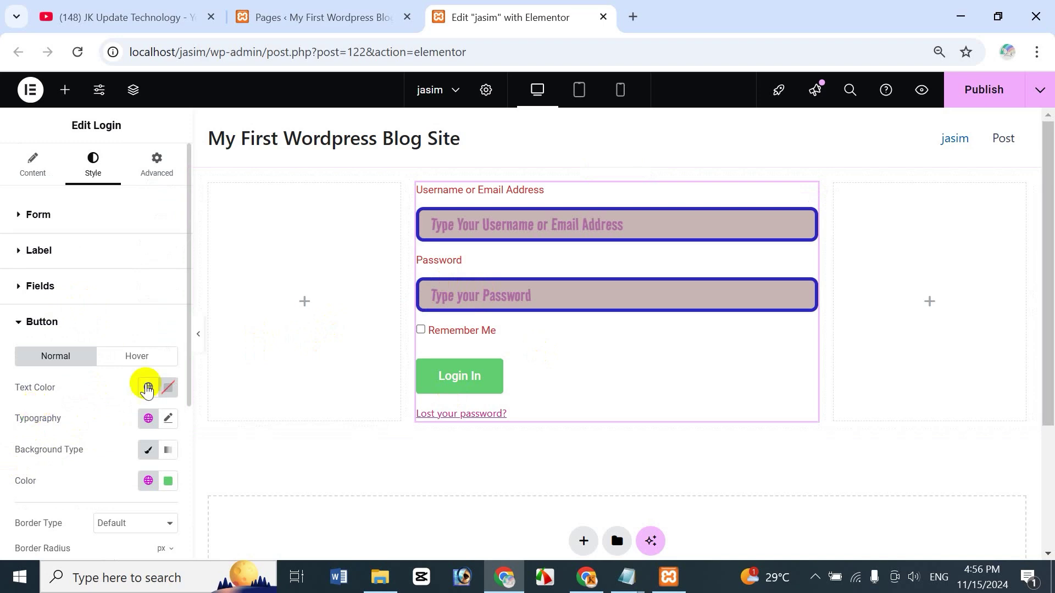
scroll(189, 357, down, 3)
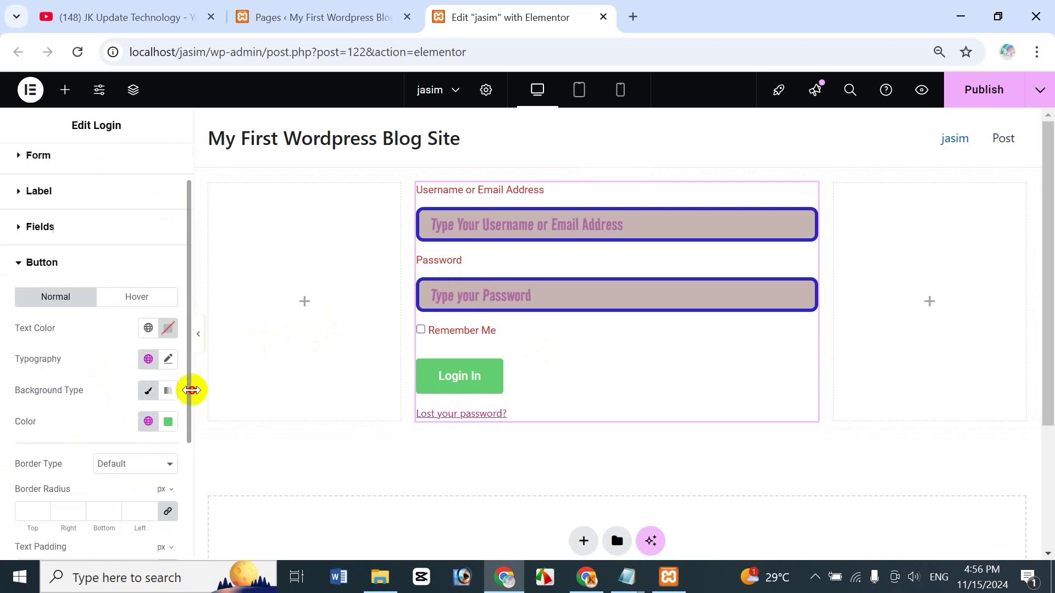
drag(195, 413, 210, 374)
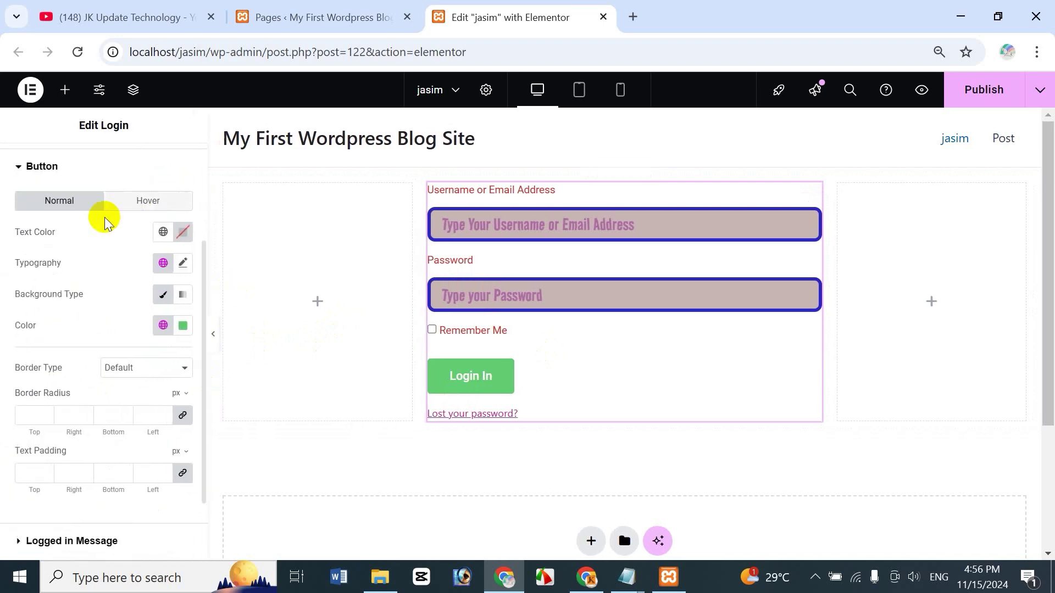
click(164, 233)
click(183, 233)
click(220, 360)
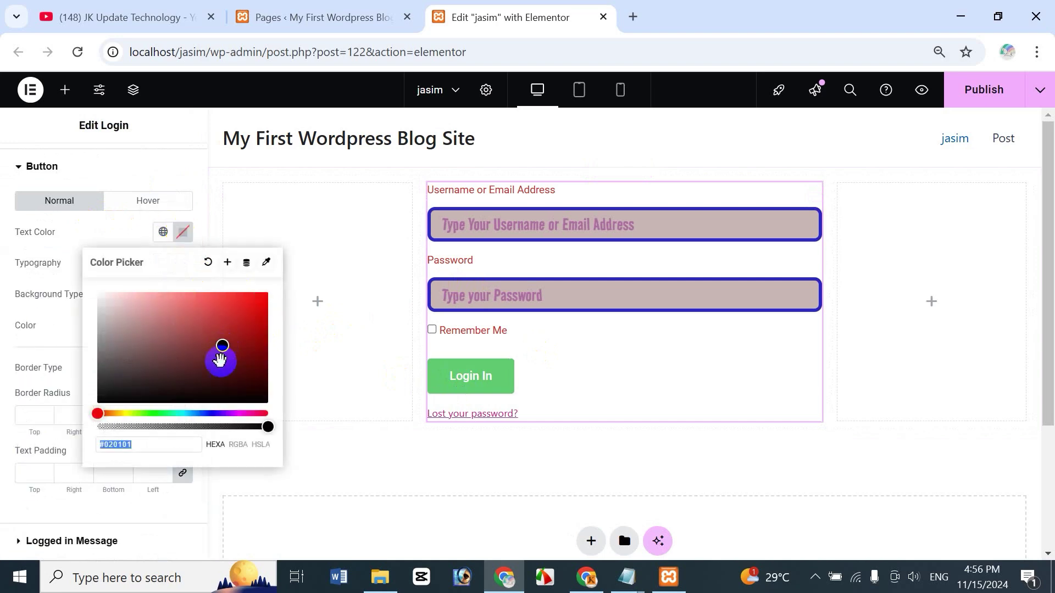
click(218, 371)
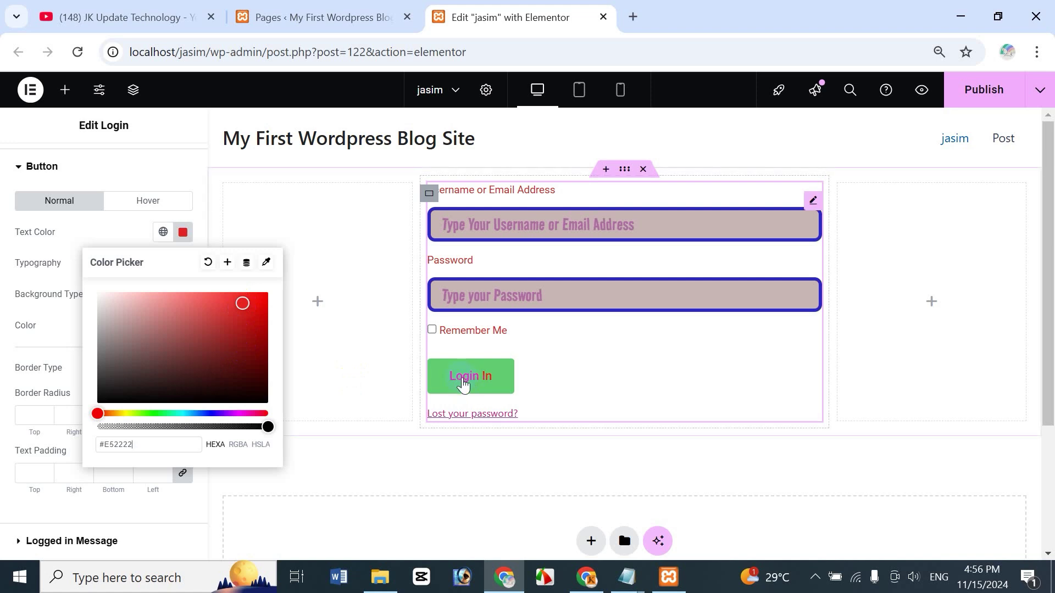
click(44, 266)
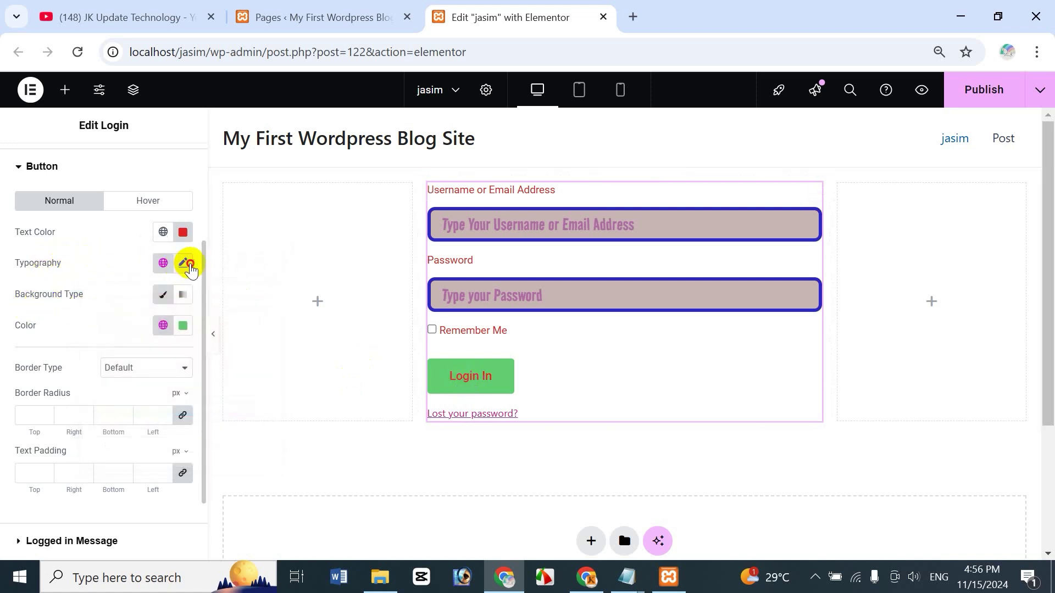
Step: Set the button text typography to Roboto Mono at size 24
click(184, 263)
click(142, 334)
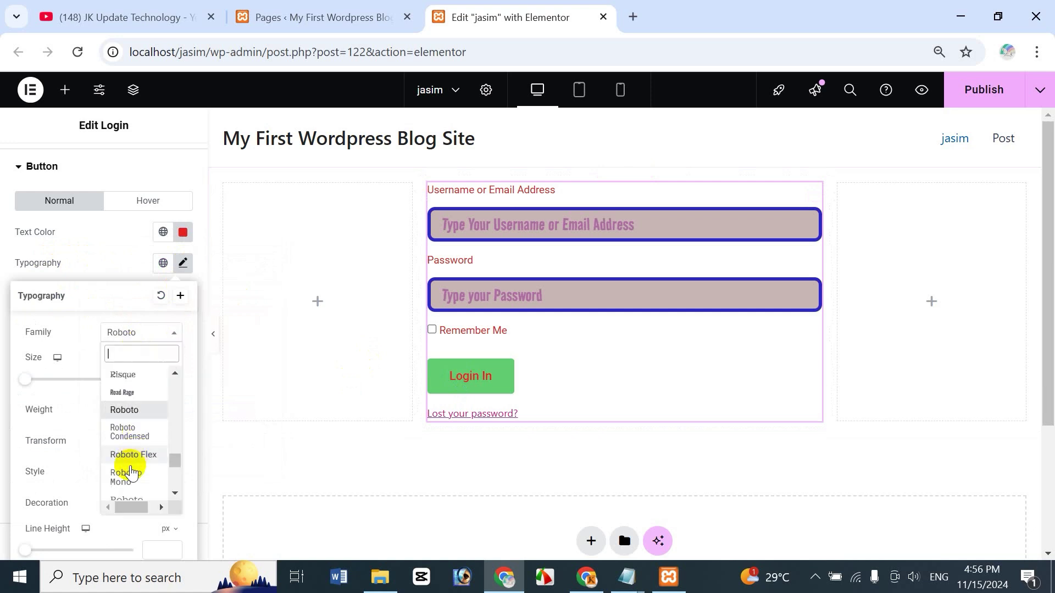
click(127, 476)
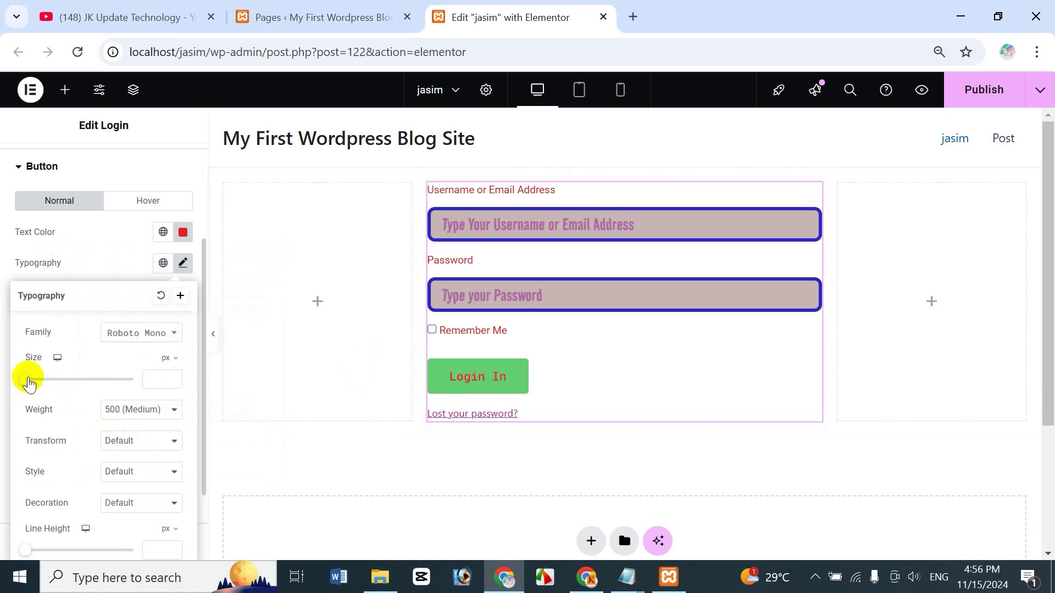
mouse_move(28, 383)
mouse_down()
mouse_move(58, 379)
mouse_move(42, 388)
mouse_up()
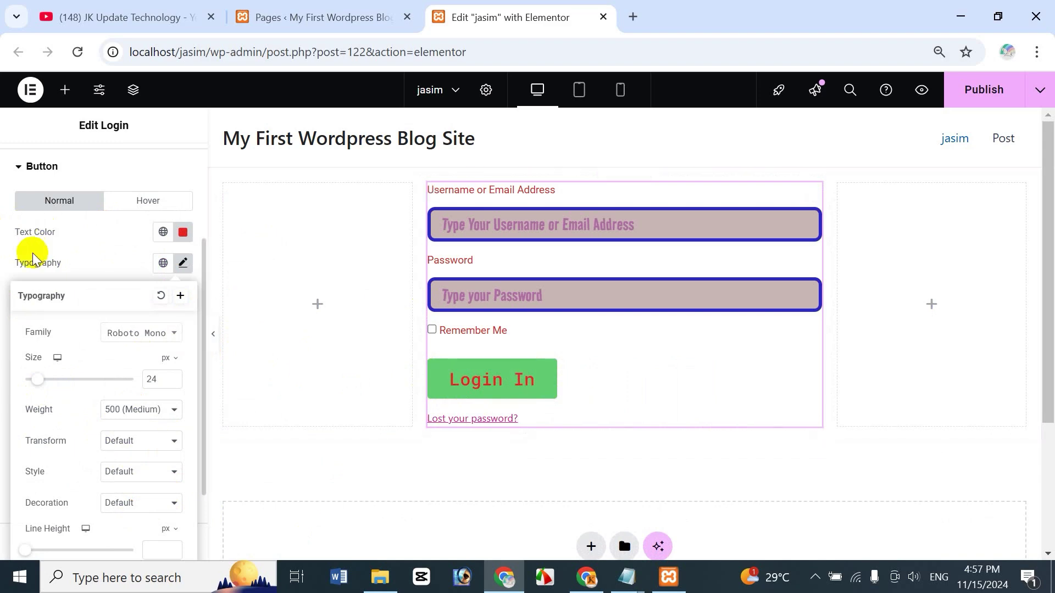
Step: Give the Login button a double border 10 px wide
click(94, 259)
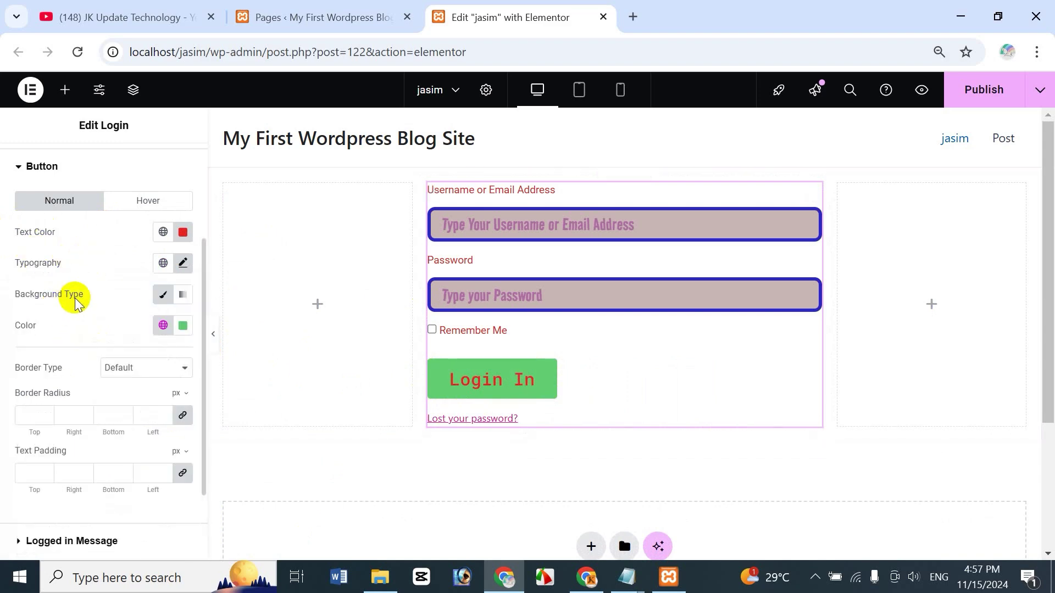
click(162, 296)
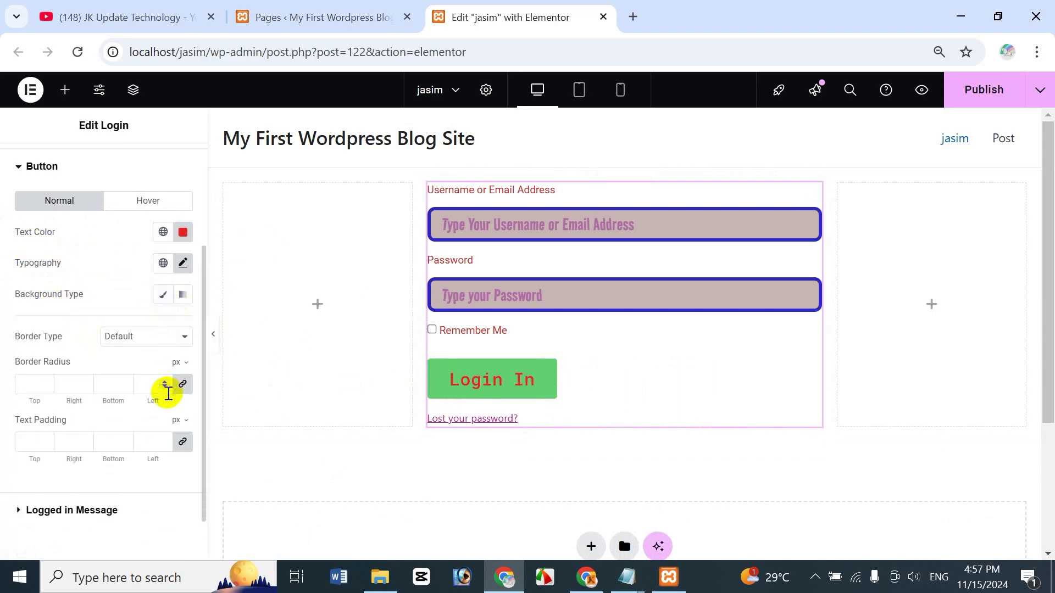
click(142, 344)
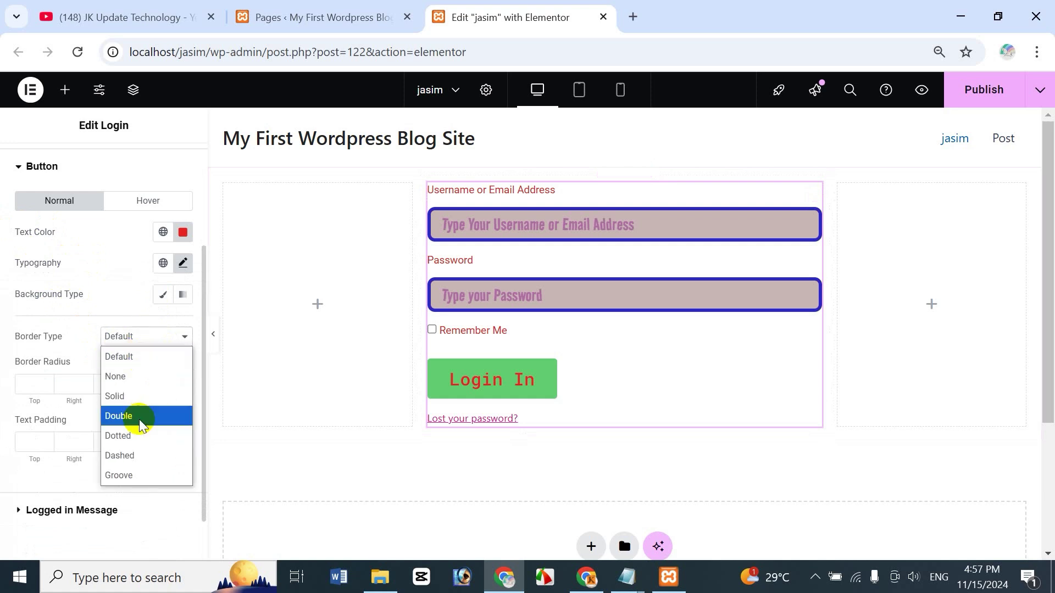
click(137, 415)
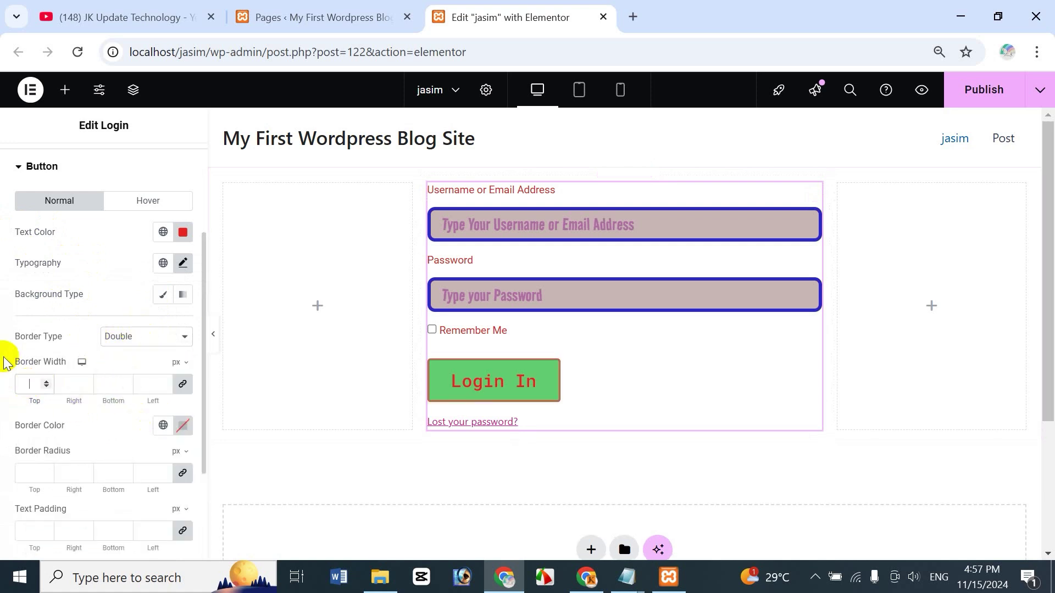
text(10)
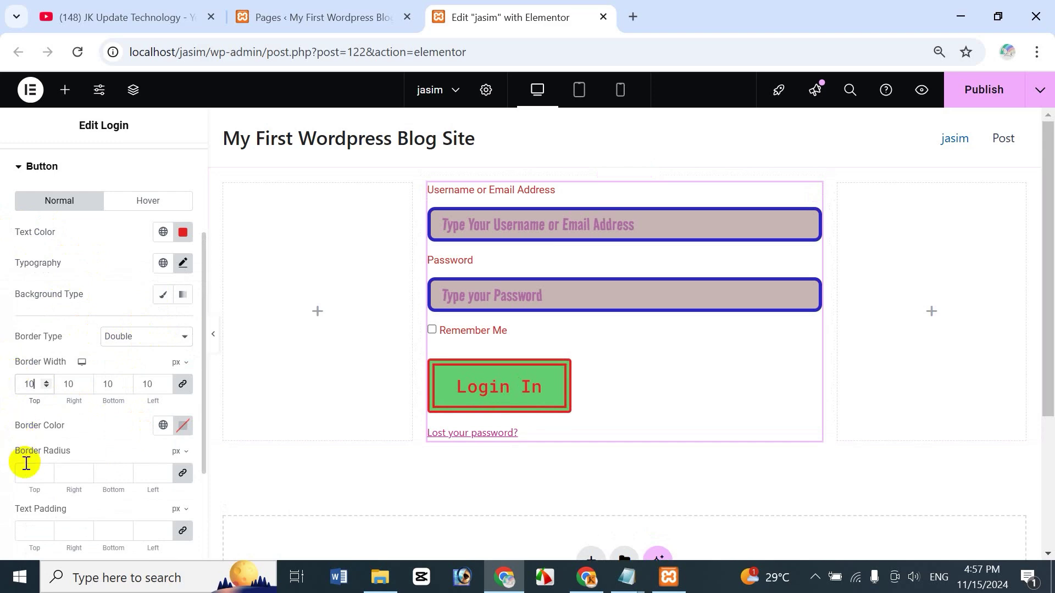
click(26, 466)
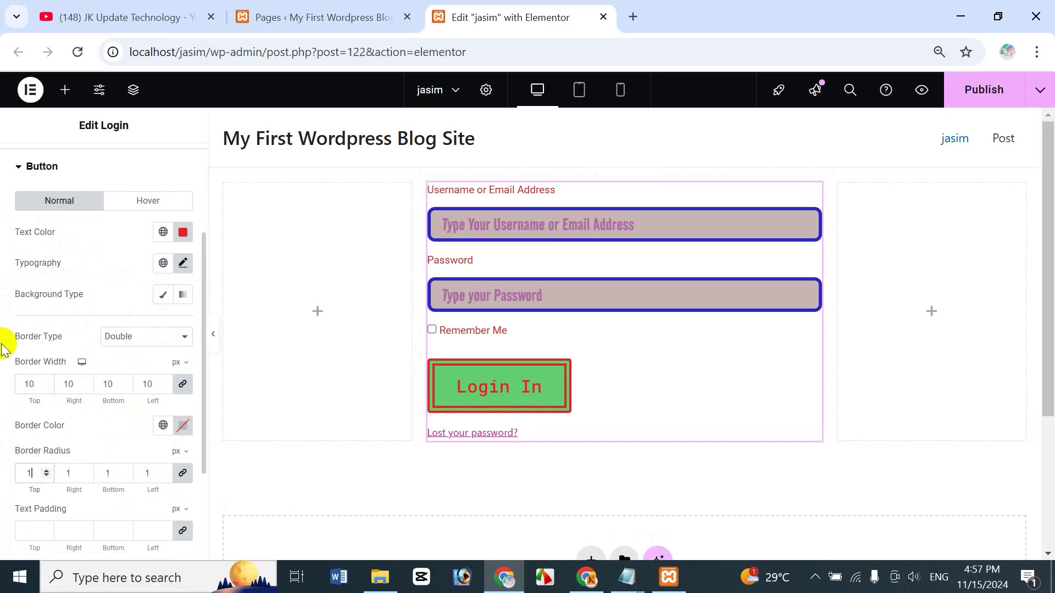
Step: Keep the button border black, with 10 px rounded corners and 10 px text padding
click(183, 425)
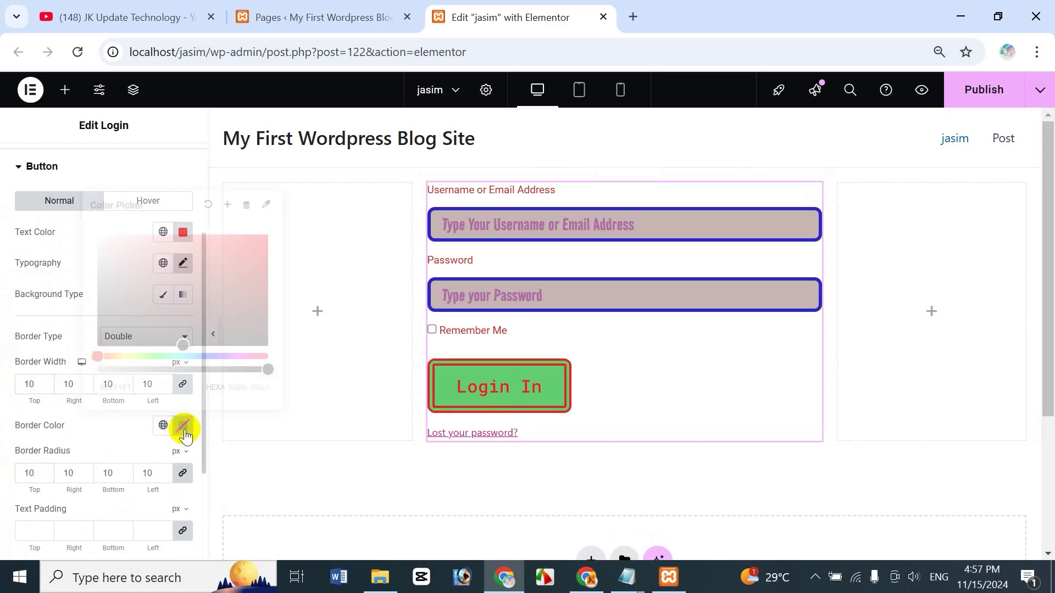
click(3, 400)
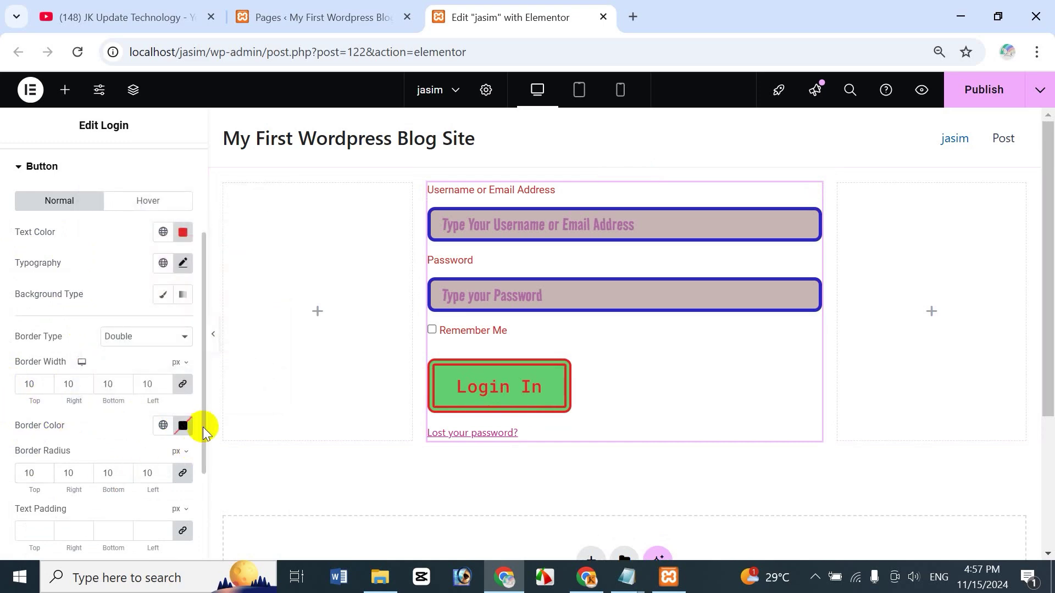
drag(205, 429, 206, 455)
scroll(17, 445, down, 1)
click(31, 464)
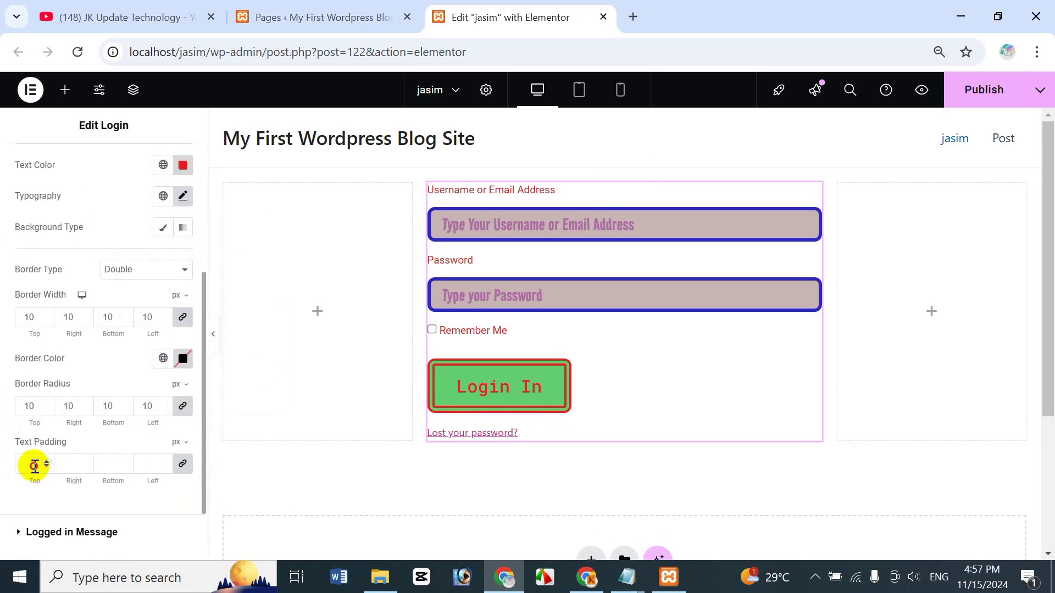
text(10)
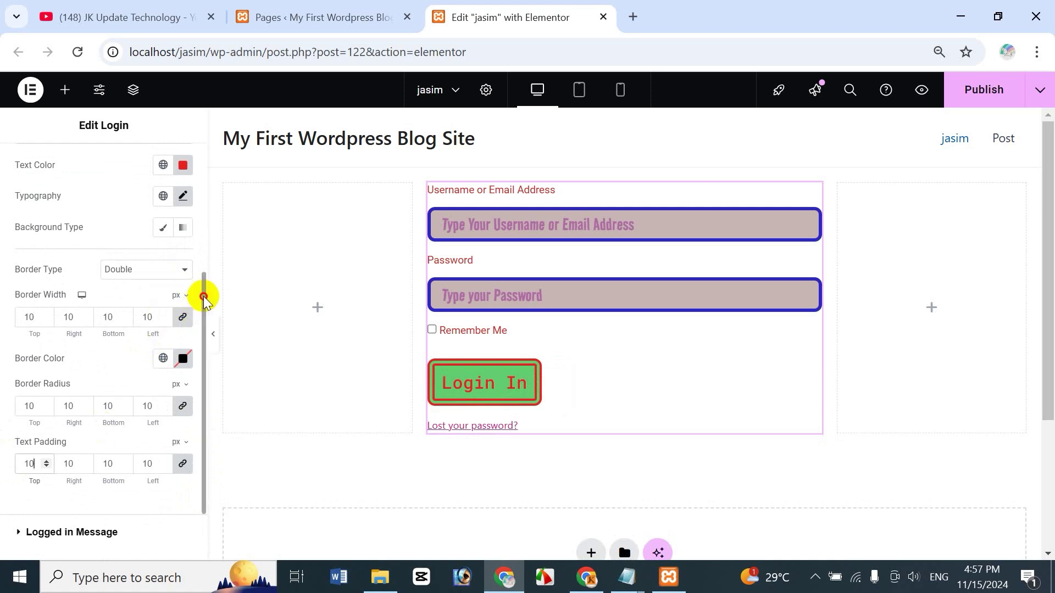
drag(204, 297, 207, 247)
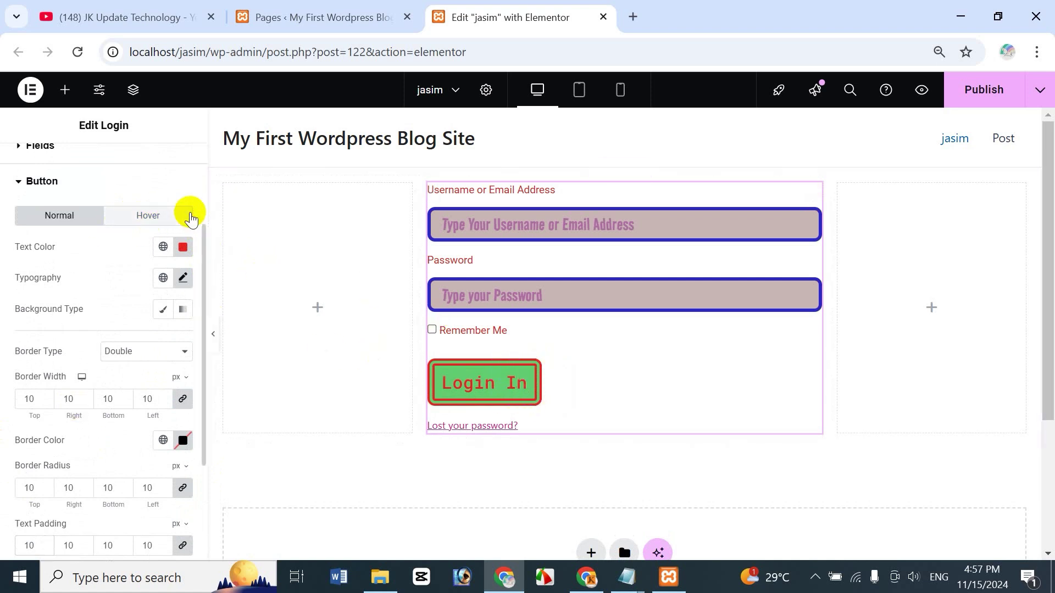
Step: Set the button's hover text colour to near-black
click(187, 216)
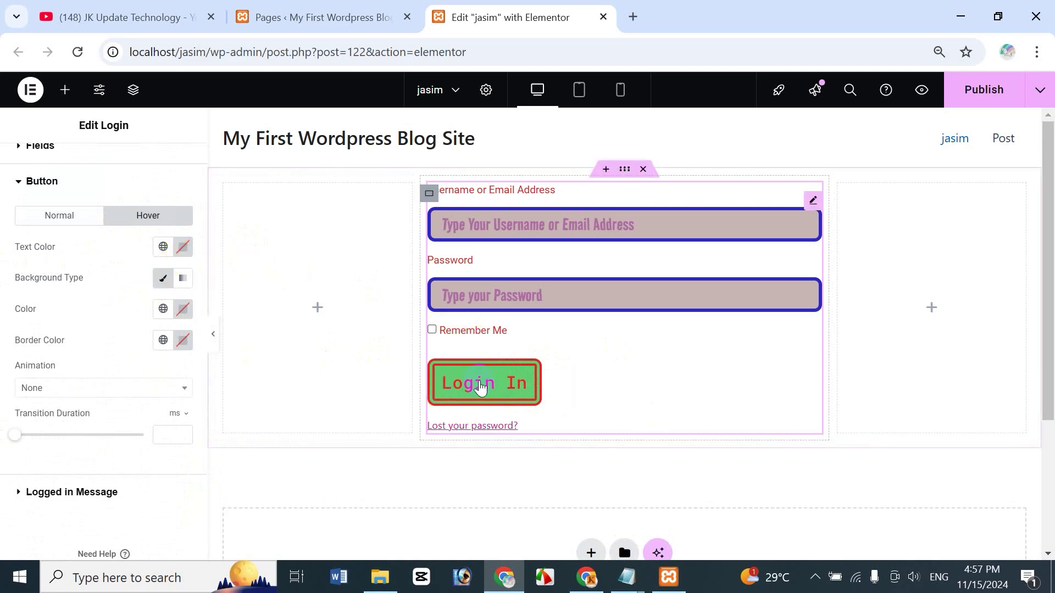
click(183, 246)
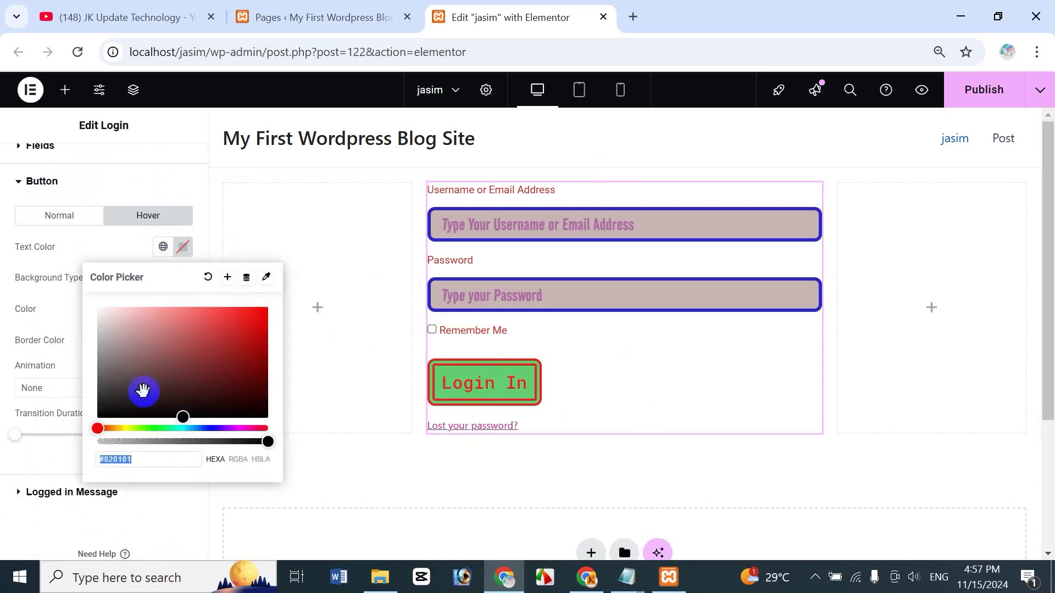
drag(139, 384, 208, 401)
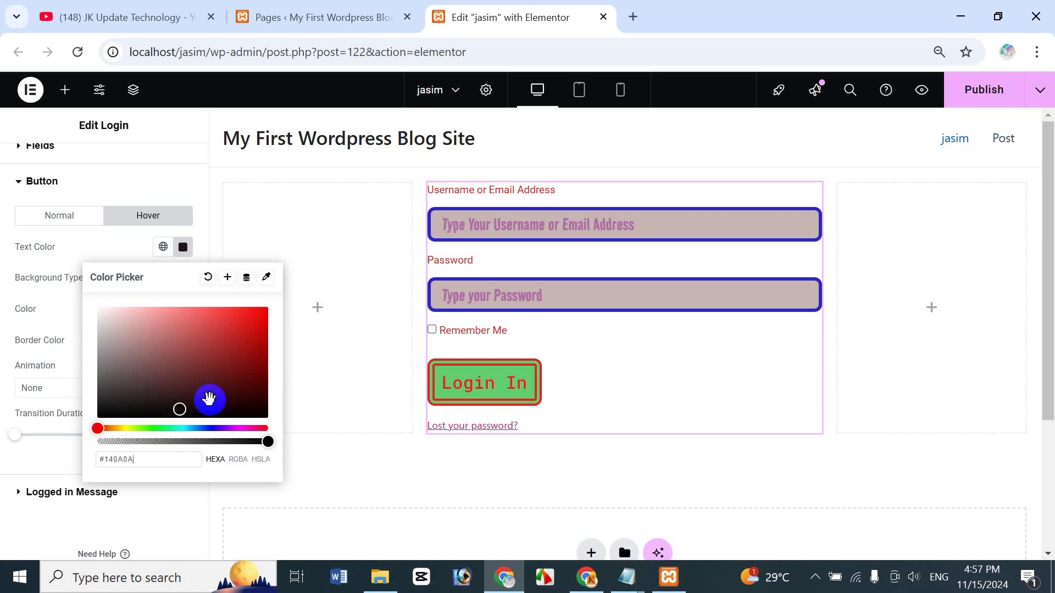
click(104, 249)
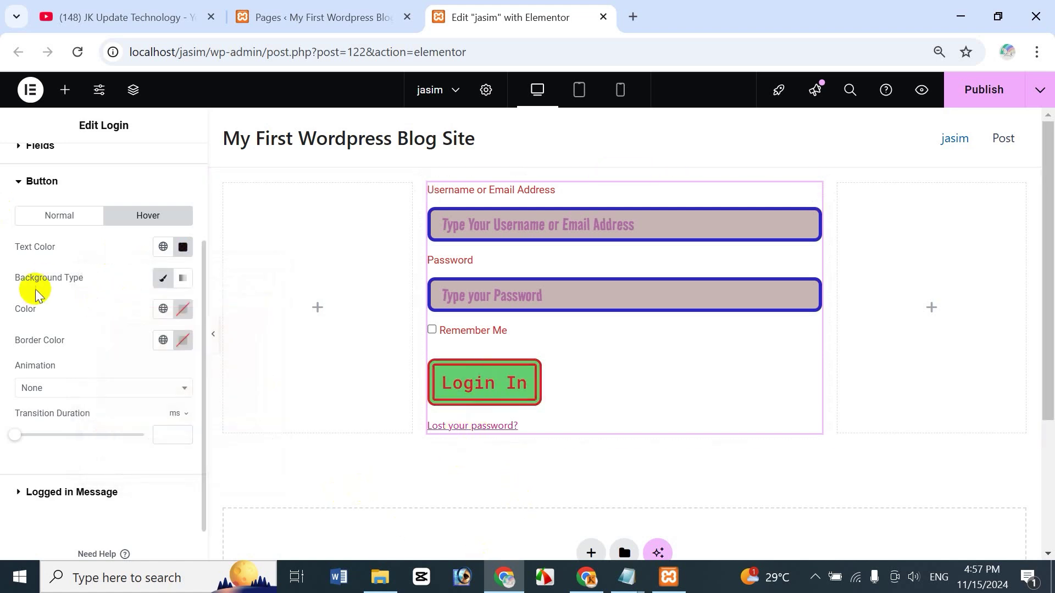
Step: Give the button a solid yellow #CDC22F hover background
click(184, 278)
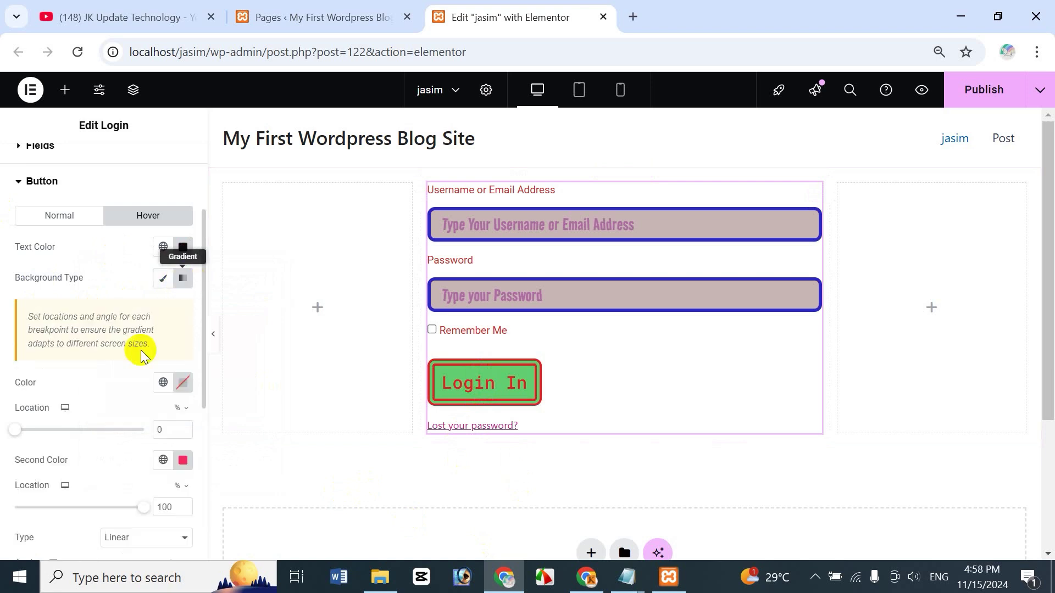
click(163, 279)
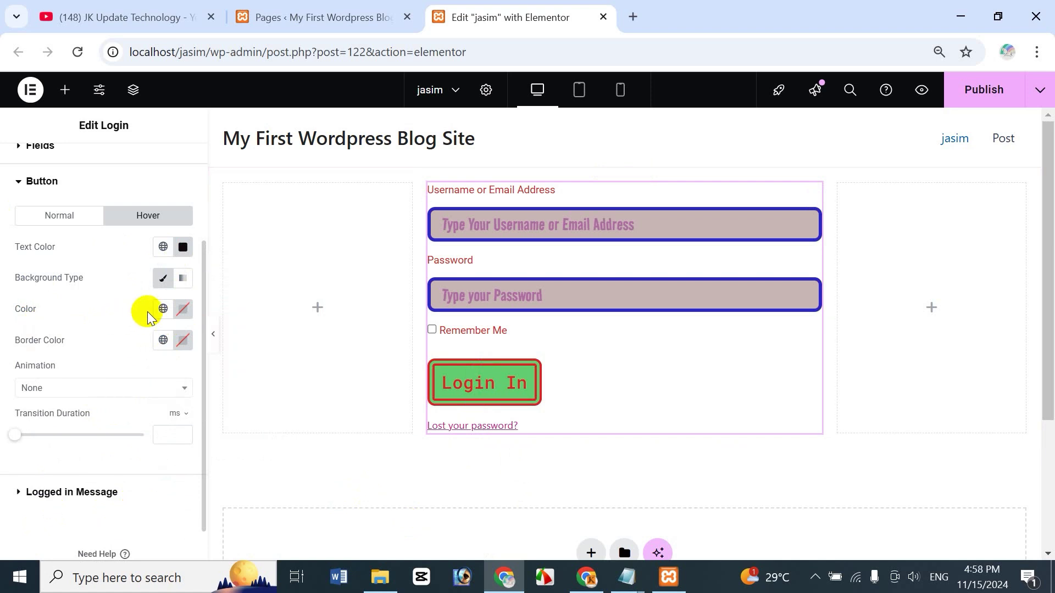
click(182, 309)
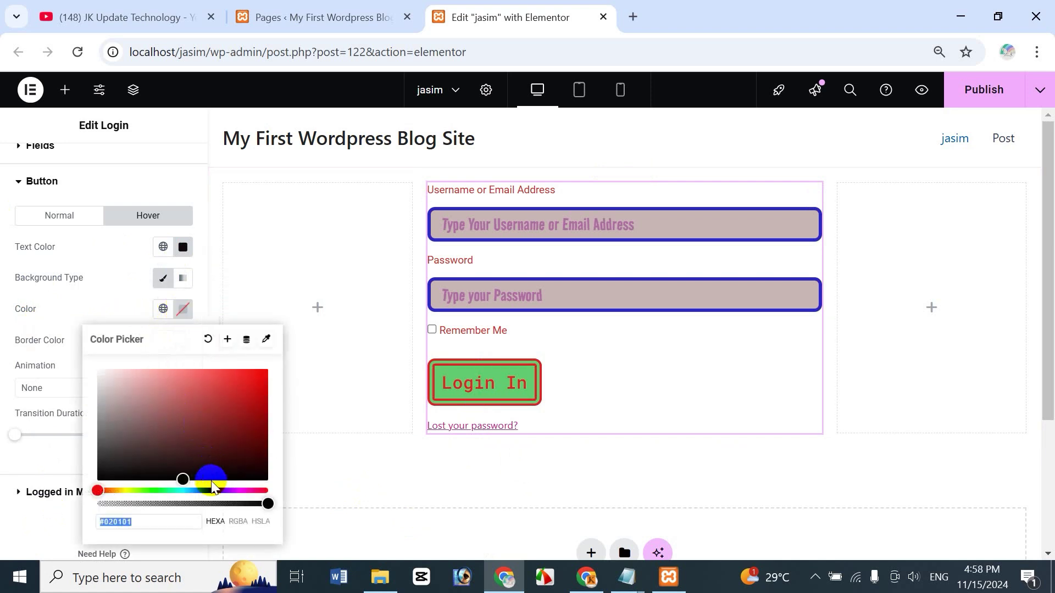
click(159, 490)
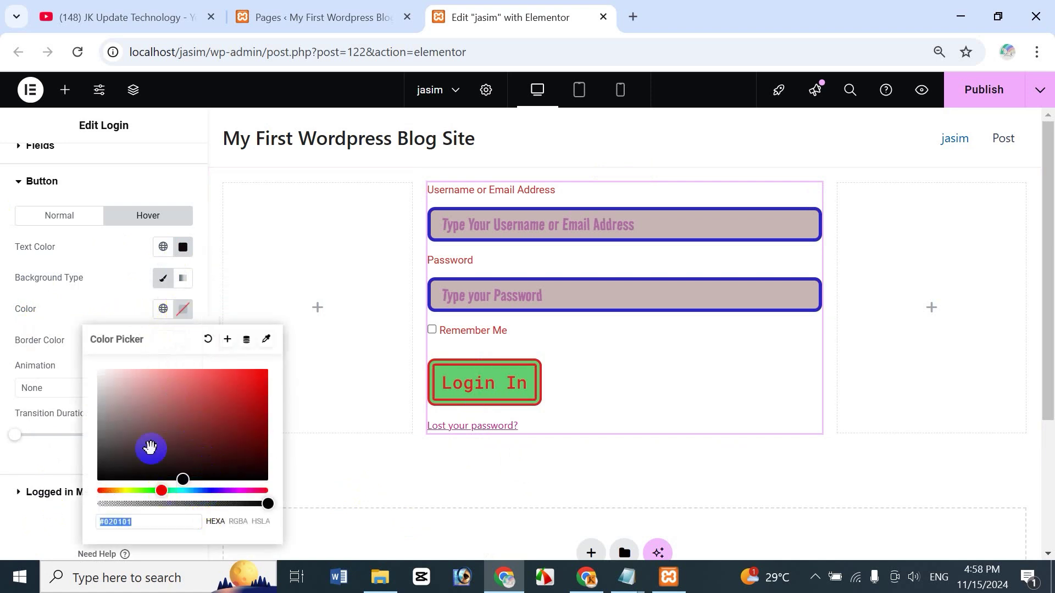
click(141, 488)
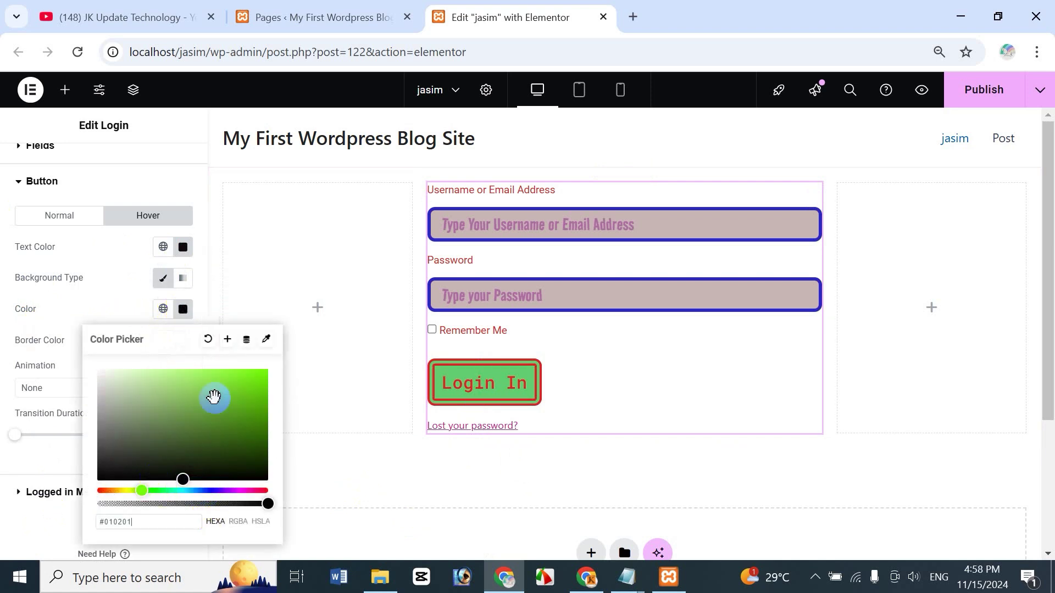
click(123, 491)
drag(195, 418, 229, 390)
click(101, 304)
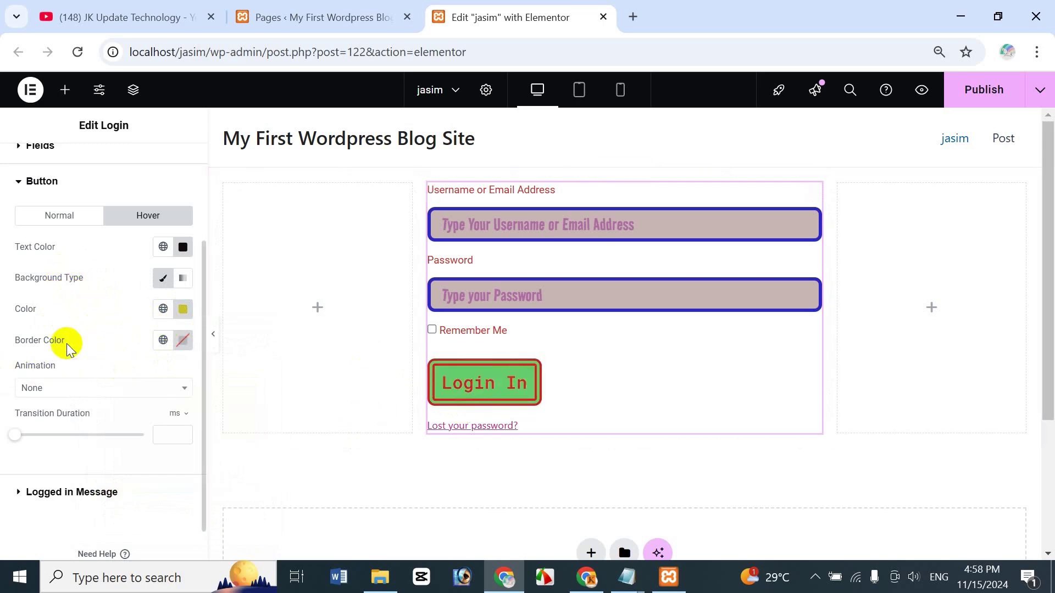
Step: Set the button's hover border colour to green
click(183, 341)
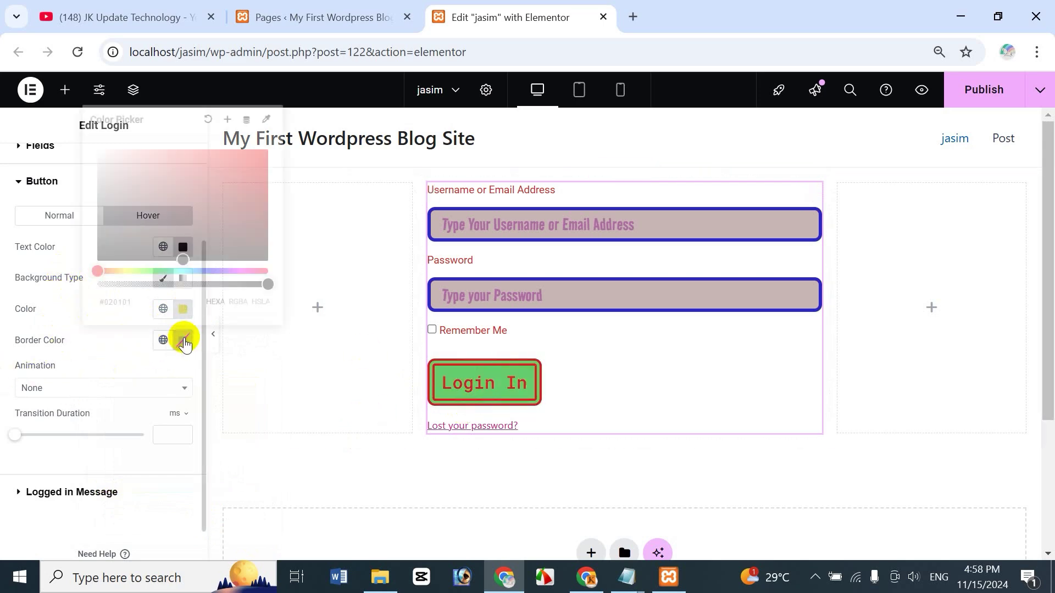
click(228, 177)
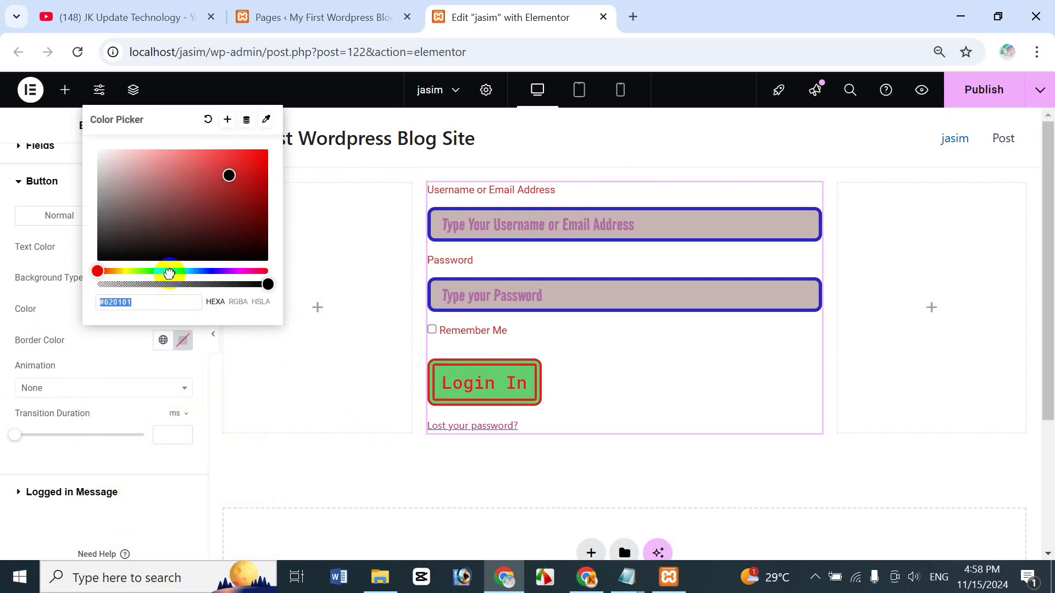
click(170, 273)
click(65, 323)
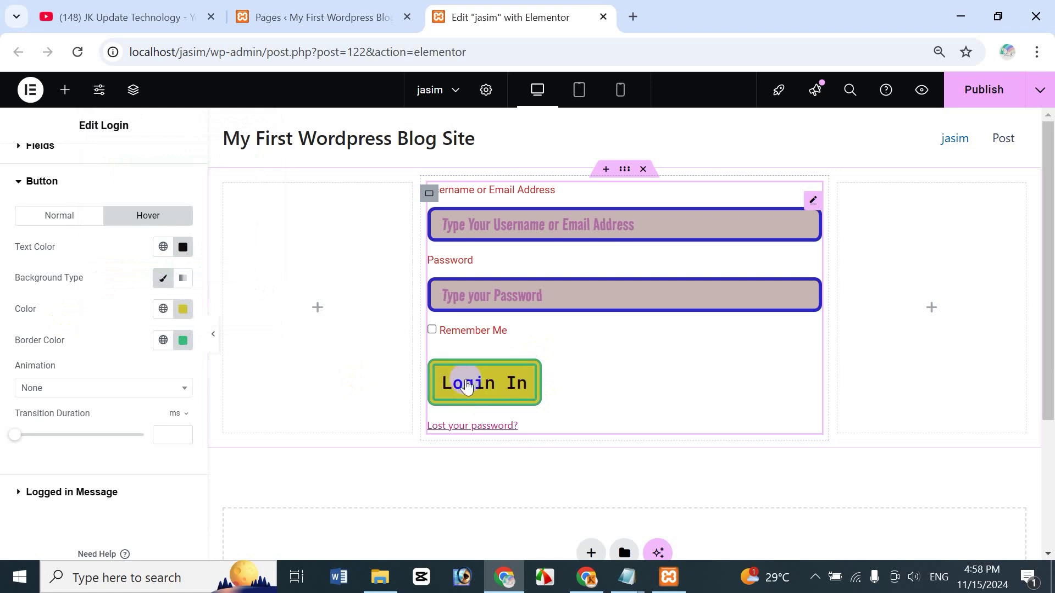
Step: Choose the Pulse hover animation and adjust the hover transition duration
click(57, 389)
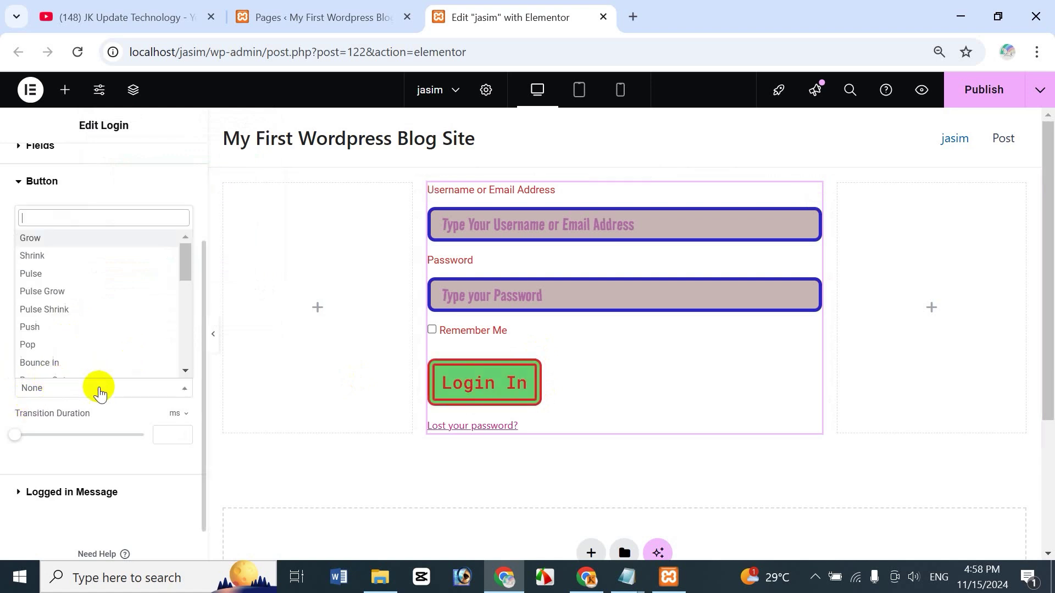
click(67, 313)
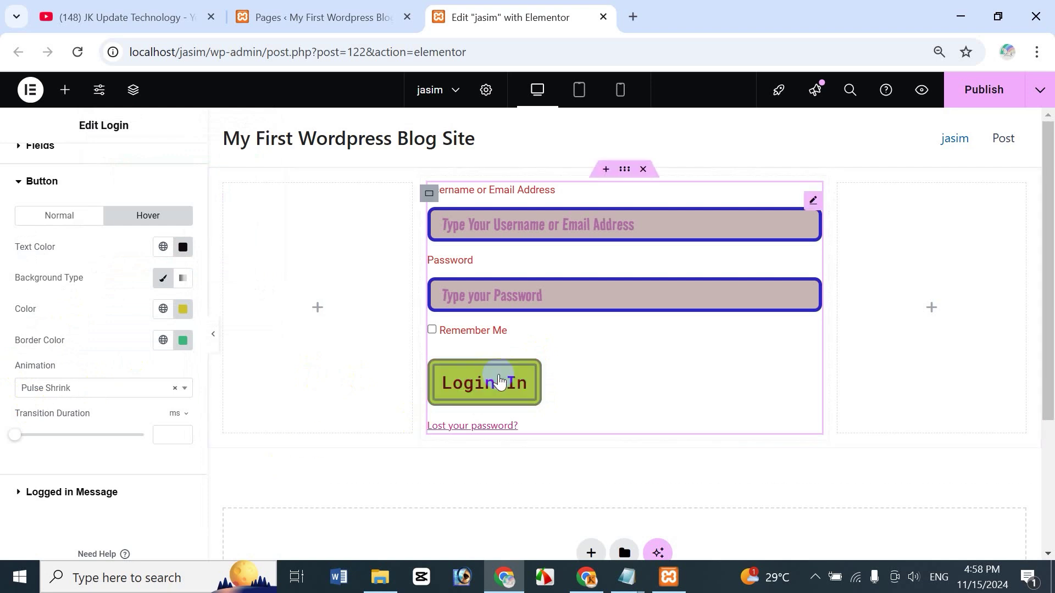
click(105, 389)
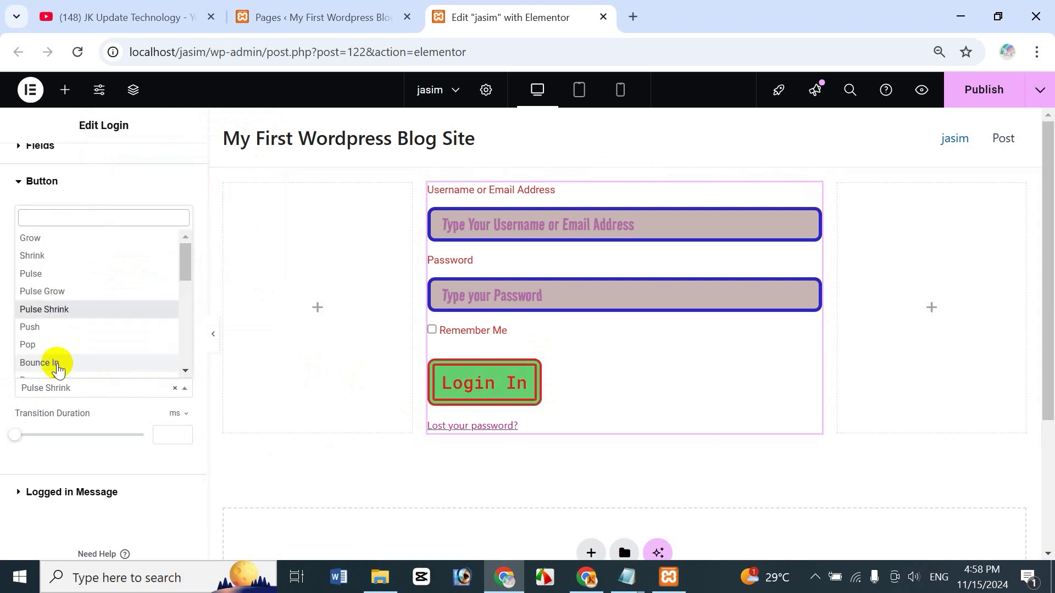
scroll(176, 275, down, 5)
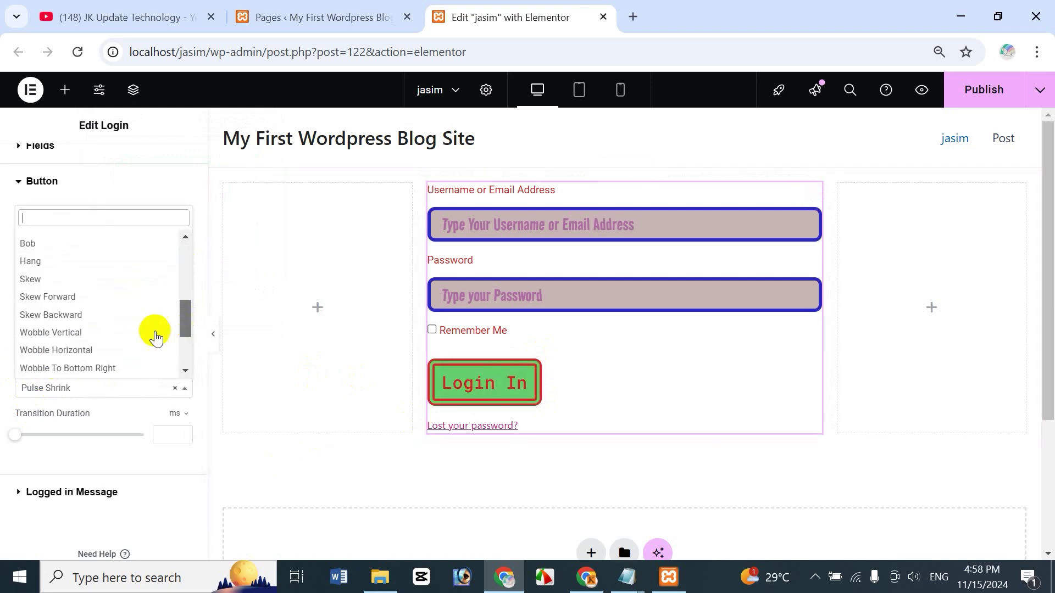
click(66, 349)
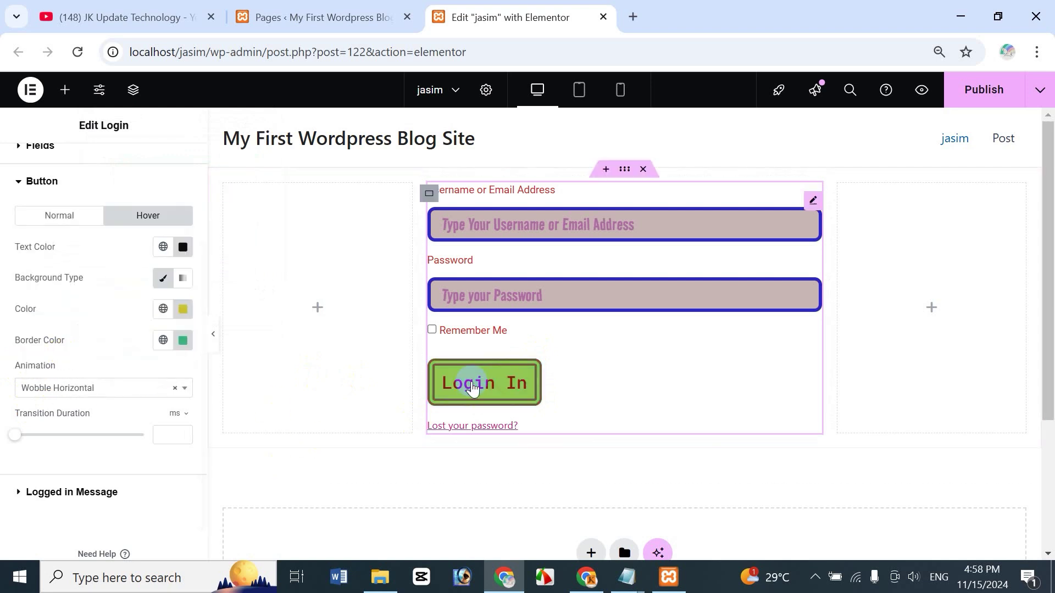
click(89, 392)
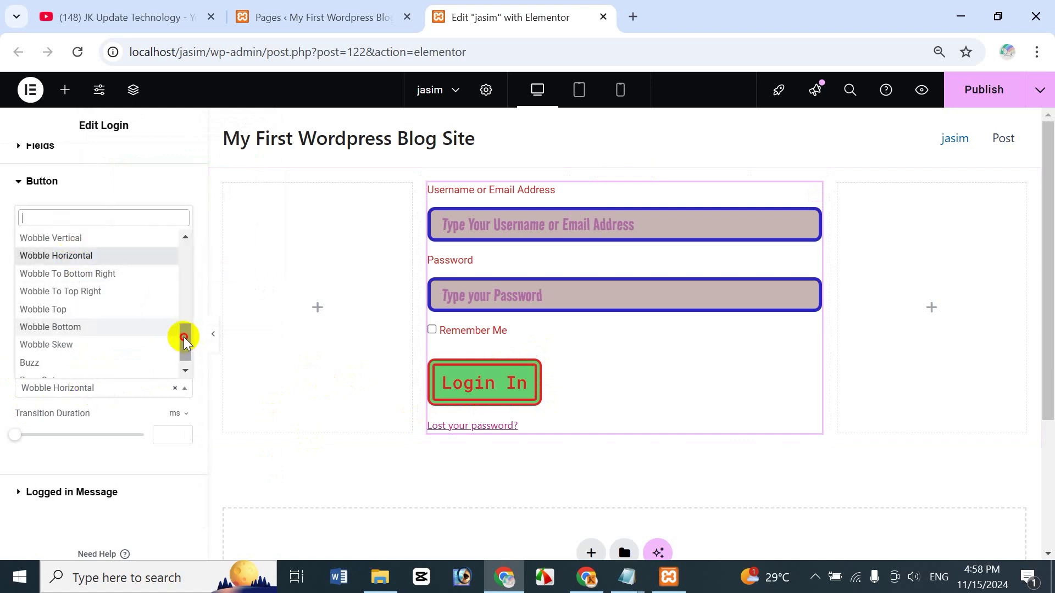
drag(184, 335, 149, 254)
click(39, 273)
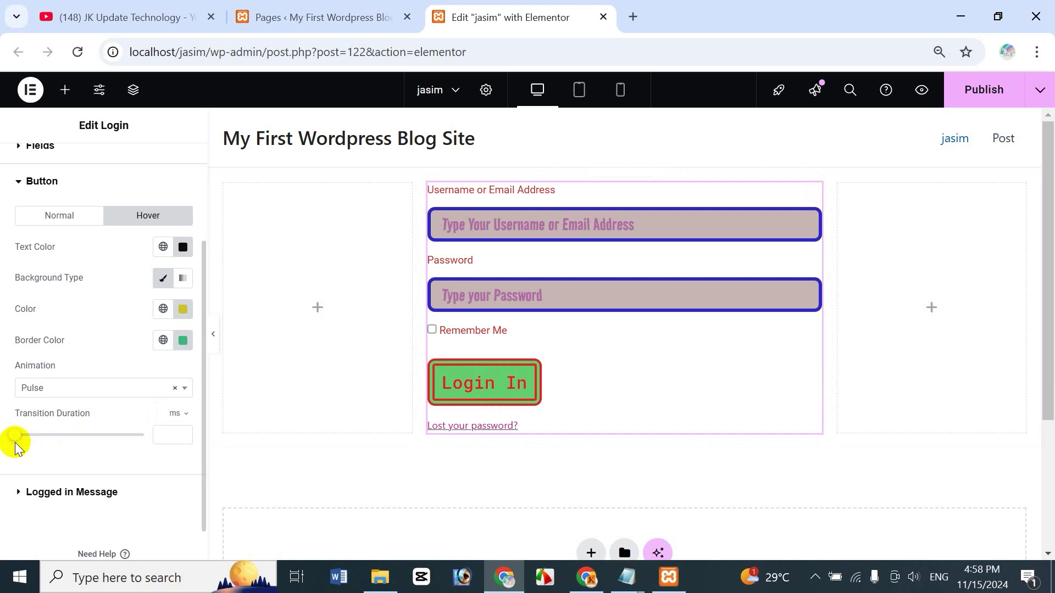
drag(15, 443, 59, 435)
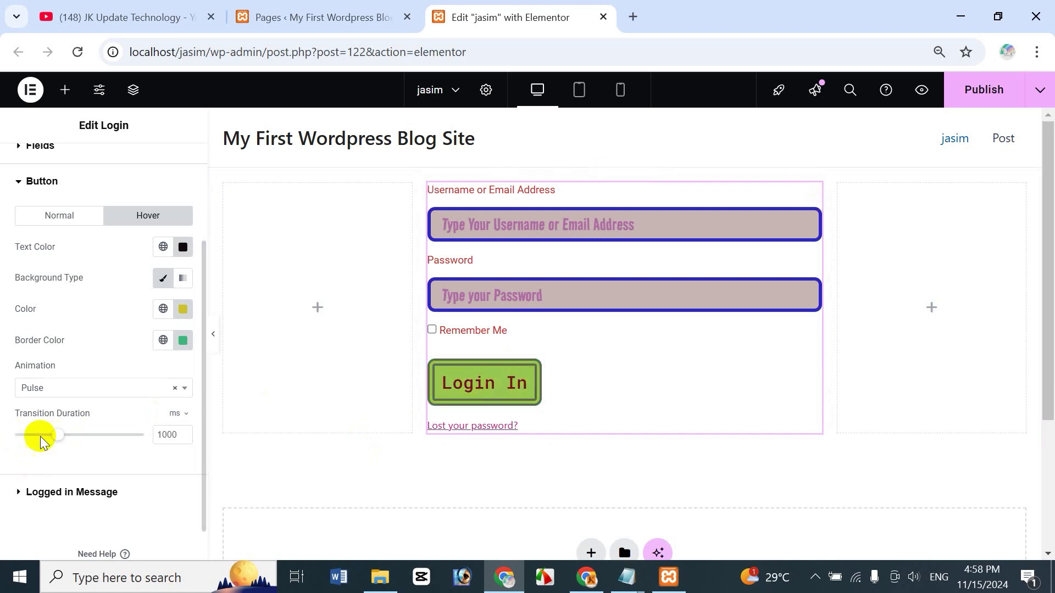
mouse_move(59, 435)
mouse_down()
mouse_move(98, 436)
mouse_move(71, 435)
mouse_up()
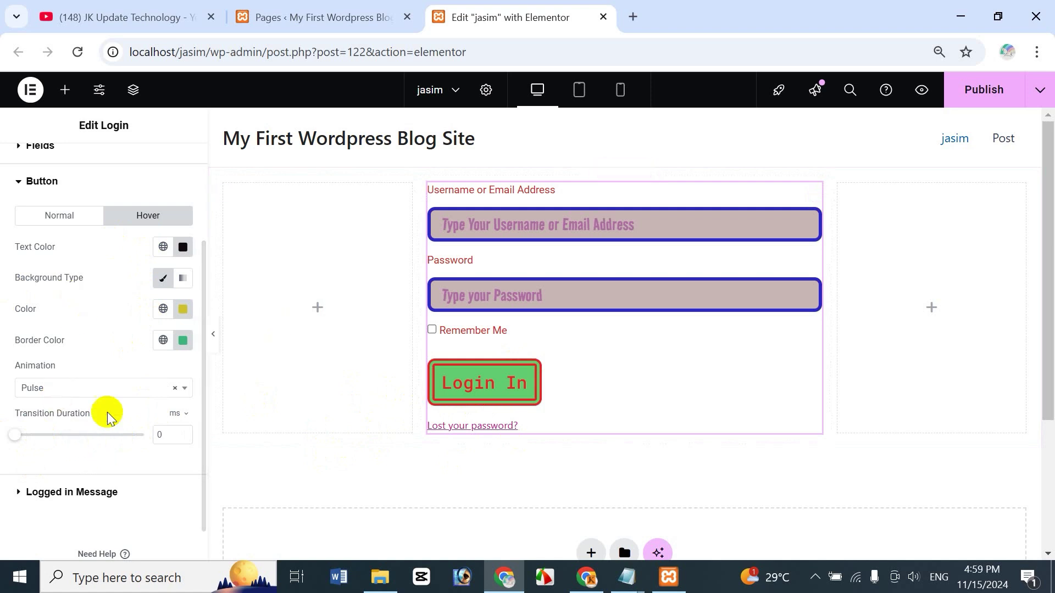
Step: Set the logged-in message text colour to green
click(16, 183)
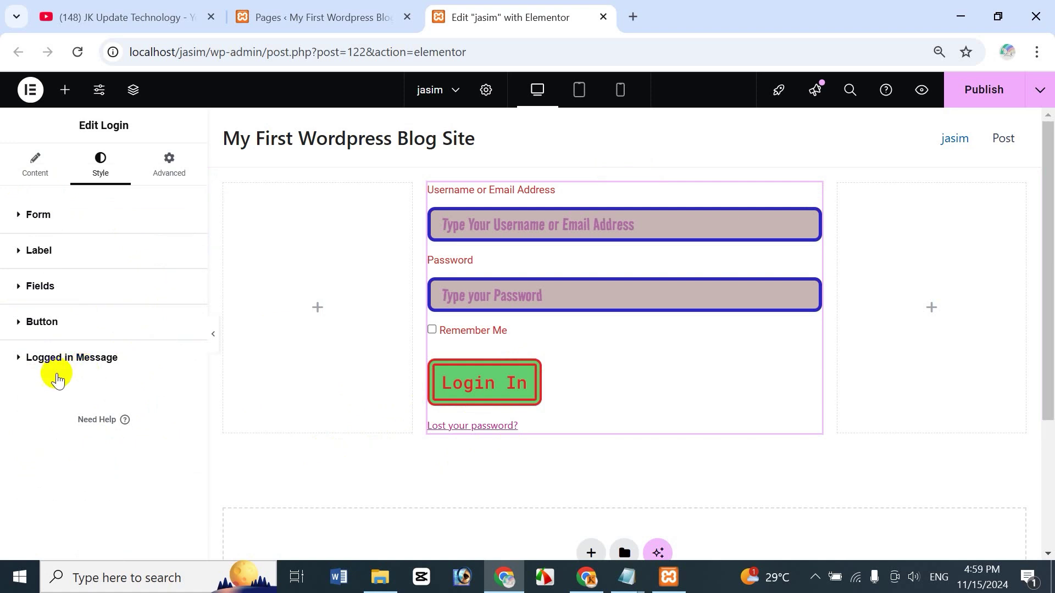
click(19, 358)
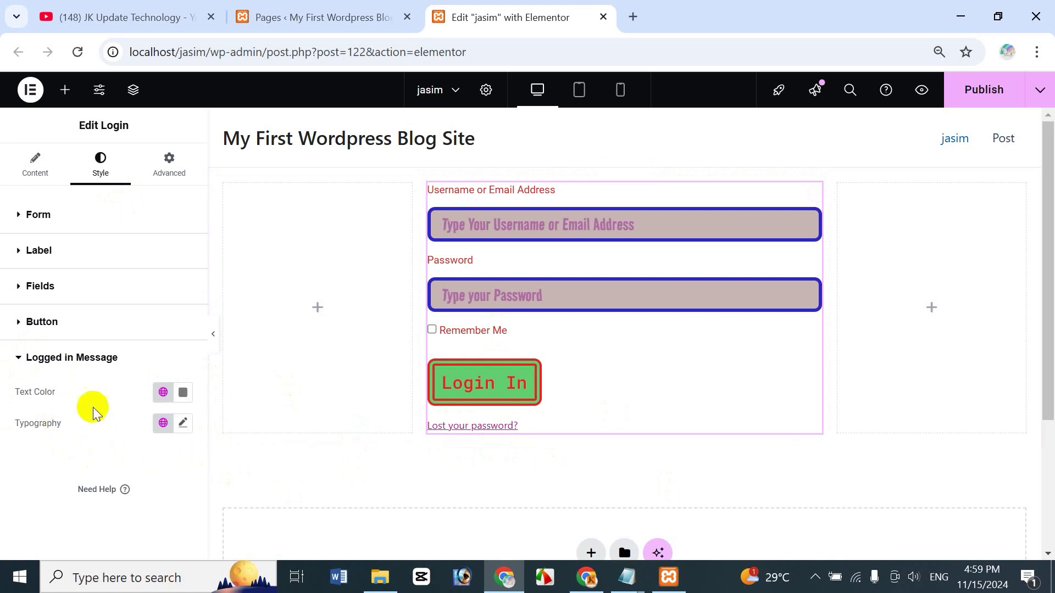
click(185, 392)
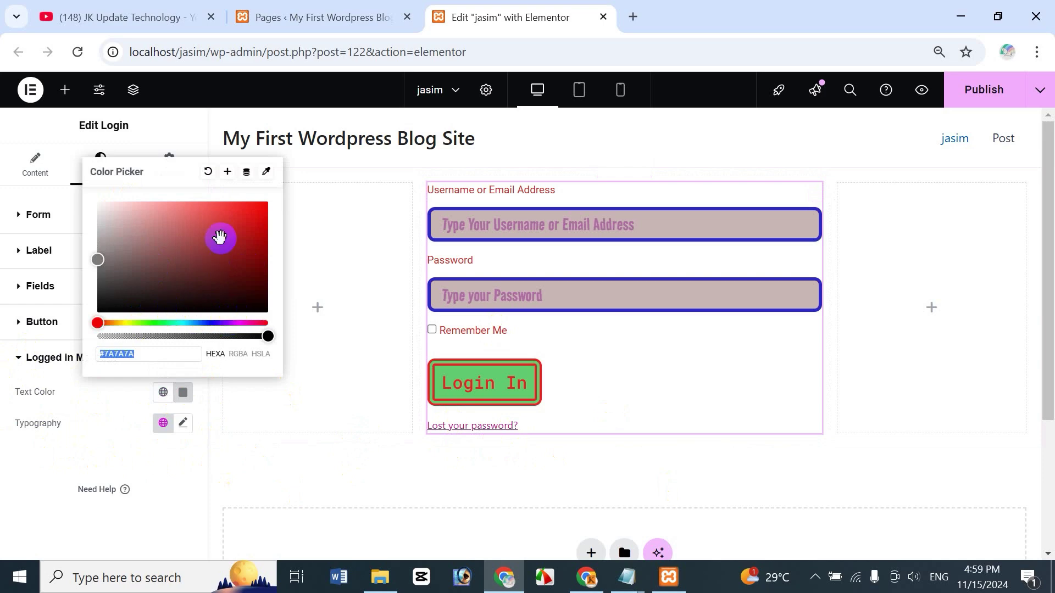
click(170, 324)
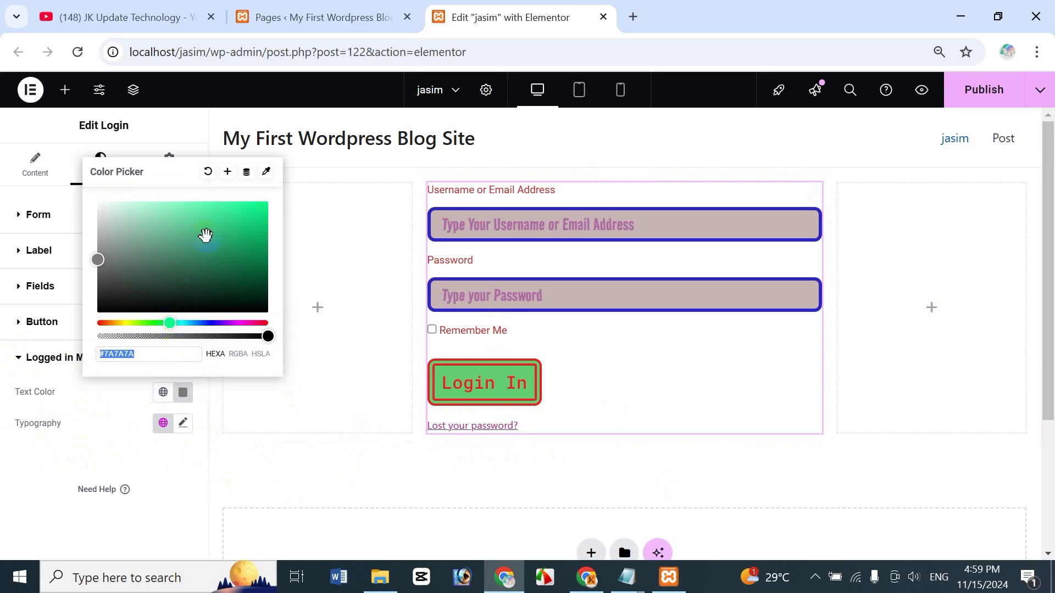
click(206, 235)
click(88, 418)
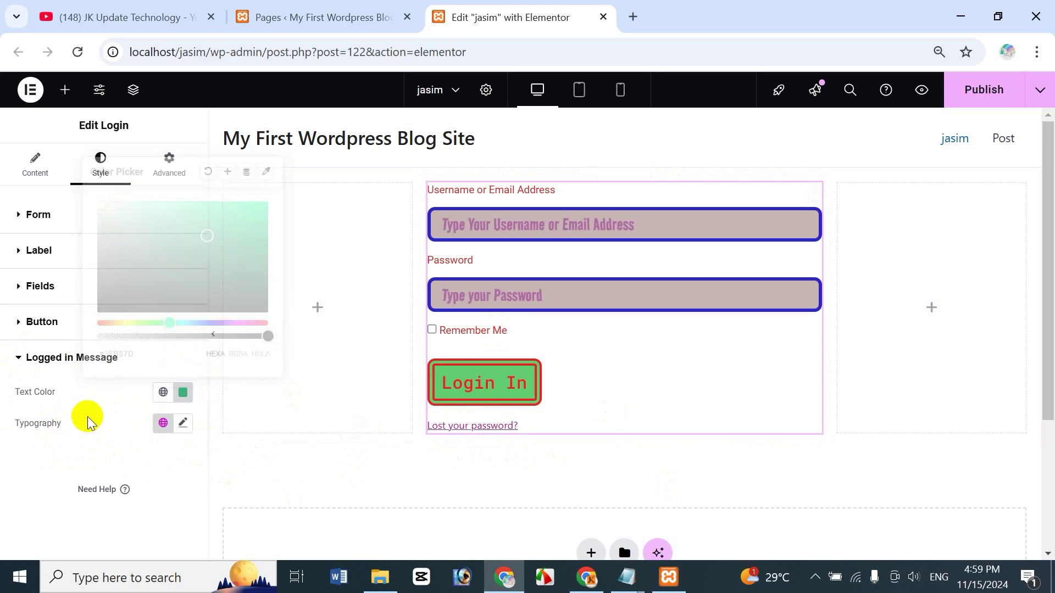
Step: Set the logged-in message typography to Roboto Condensed at 51 px
click(183, 423)
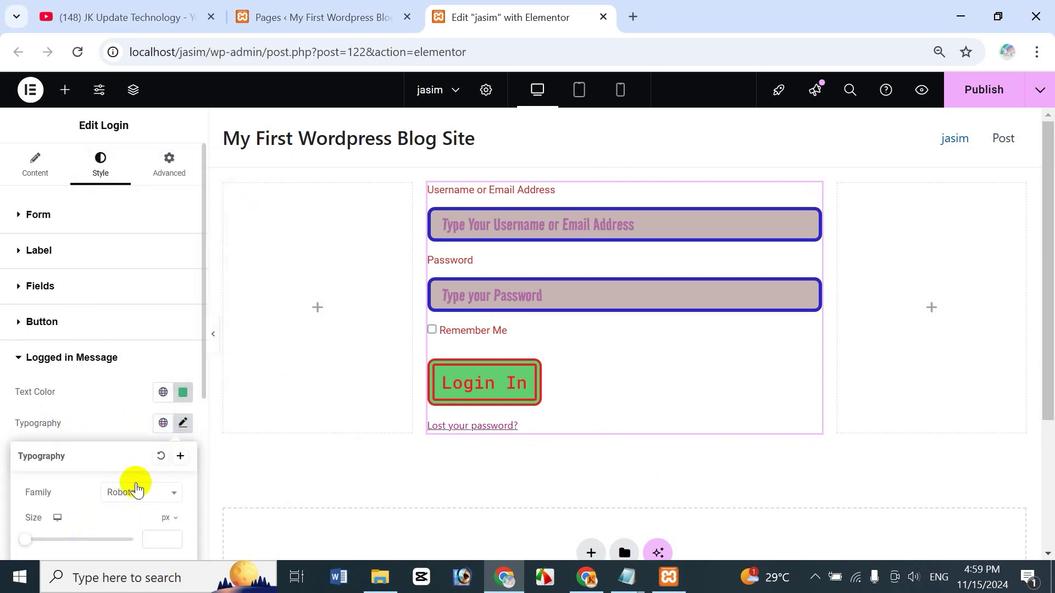
click(138, 491)
click(140, 400)
drag(26, 545, 52, 539)
scroll(106, 530, down, 5)
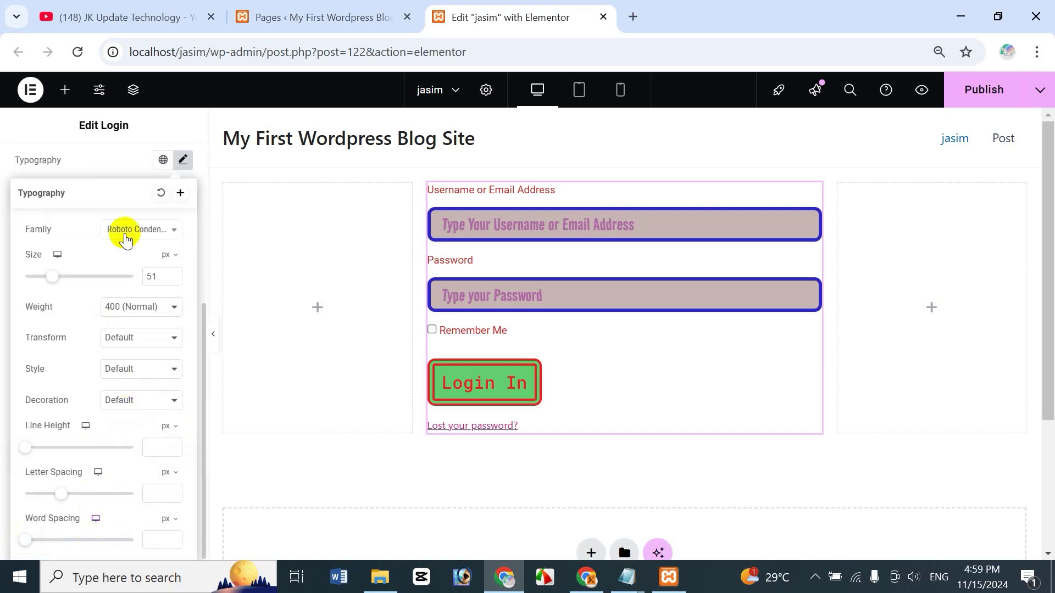
click(115, 157)
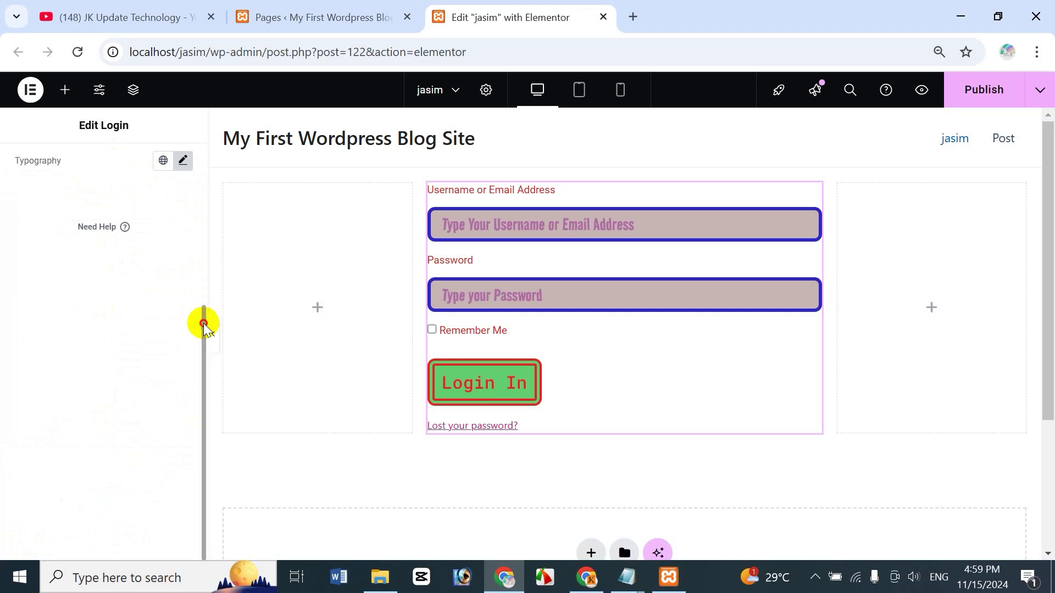
scroll(203, 323, up, 3)
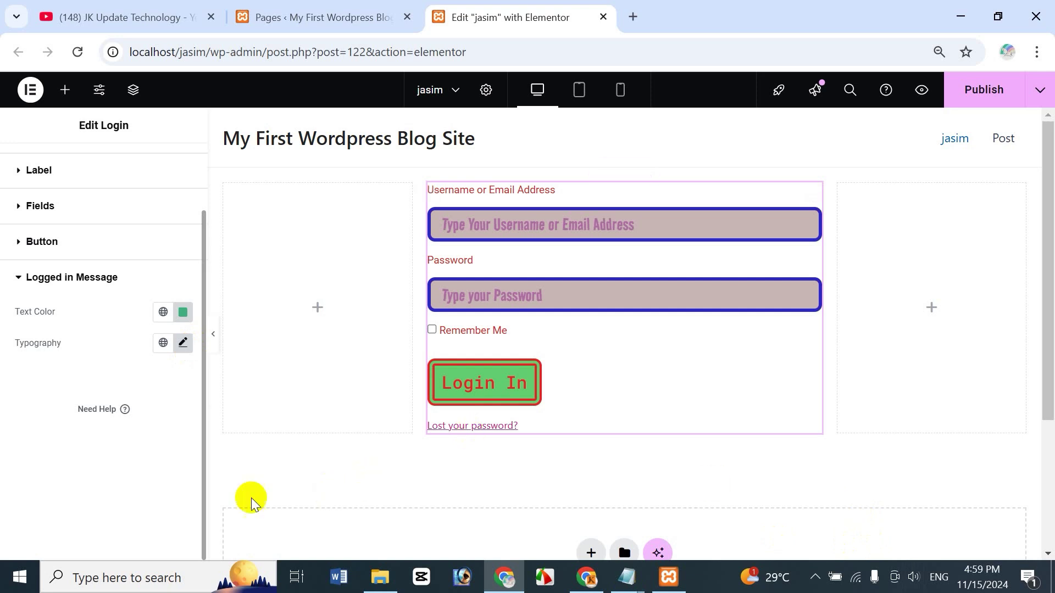
click(16, 280)
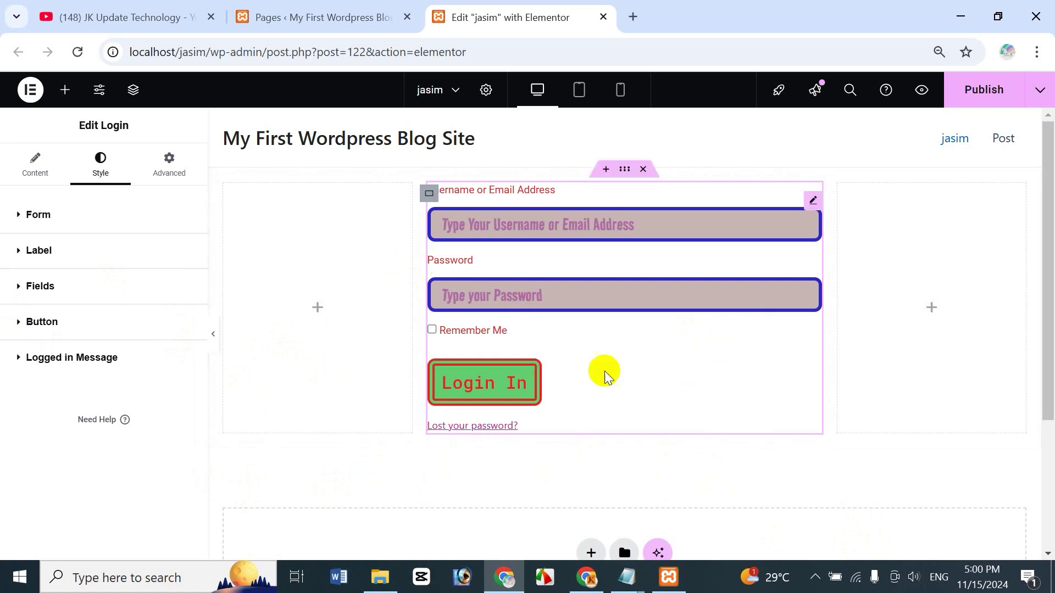
Step: Publish the jasim page and view the live page in a new tab
click(993, 91)
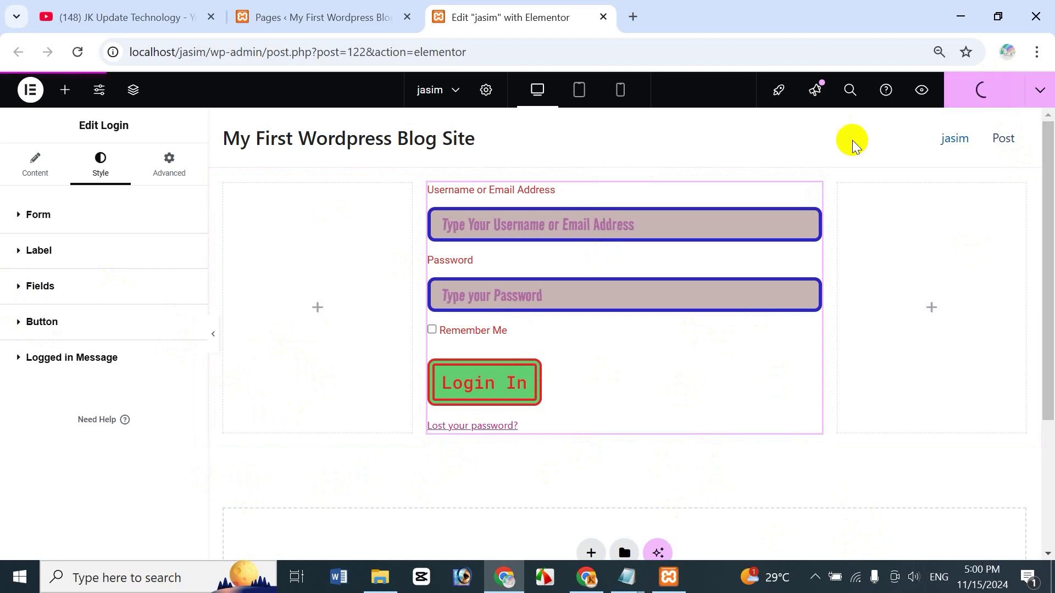
click(1040, 94)
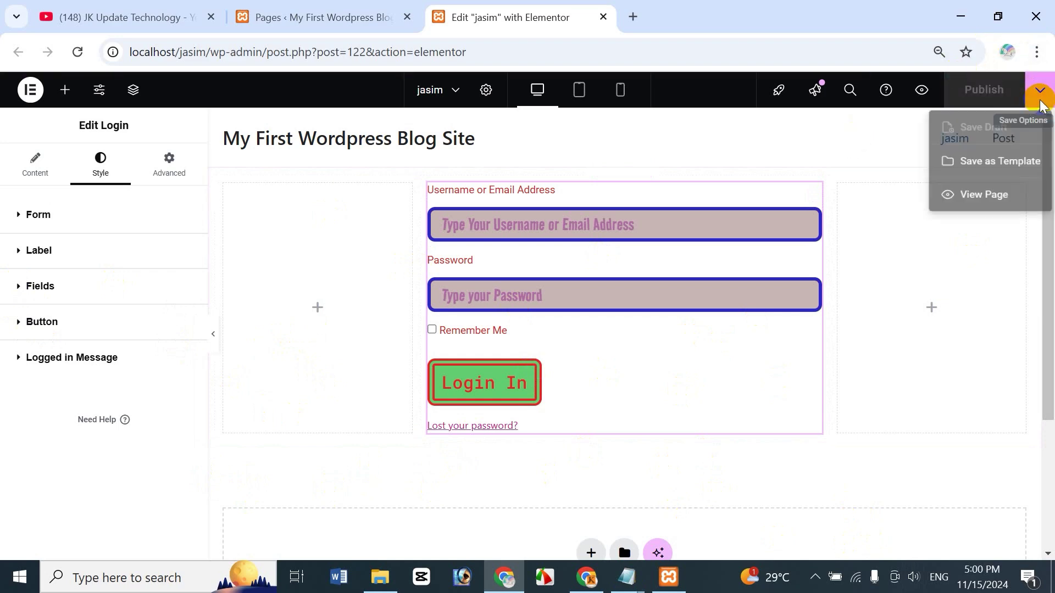
click(980, 200)
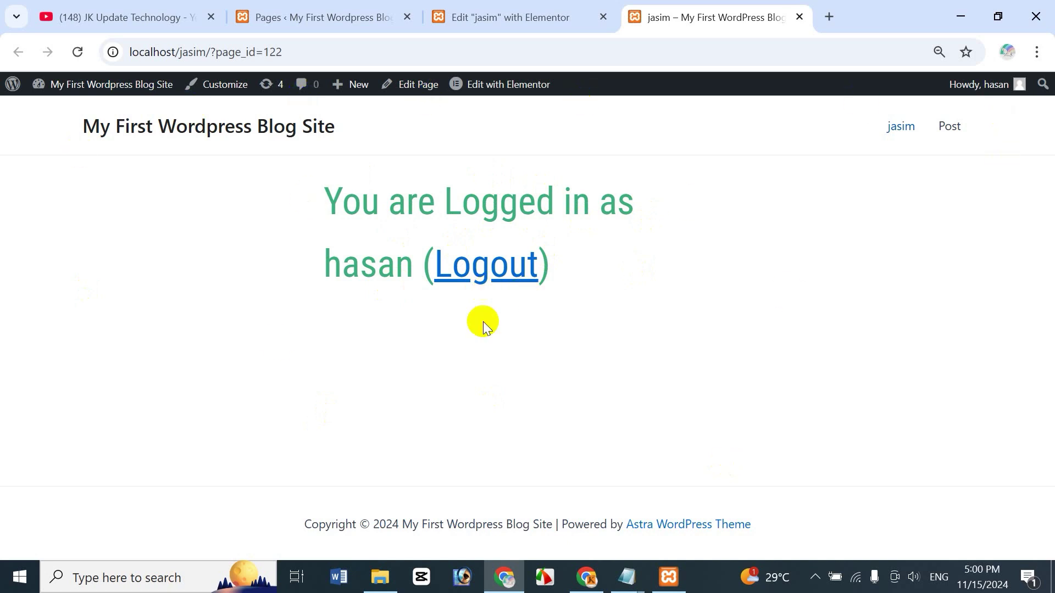
Step: Log out from the live jasim page via the Logout link
click(496, 17)
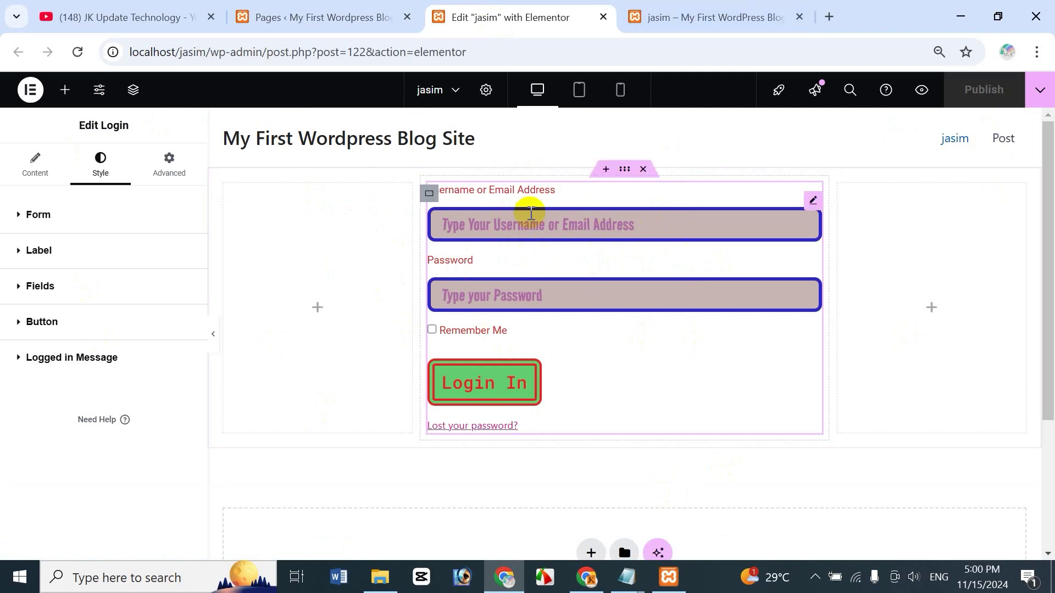
click(742, 11)
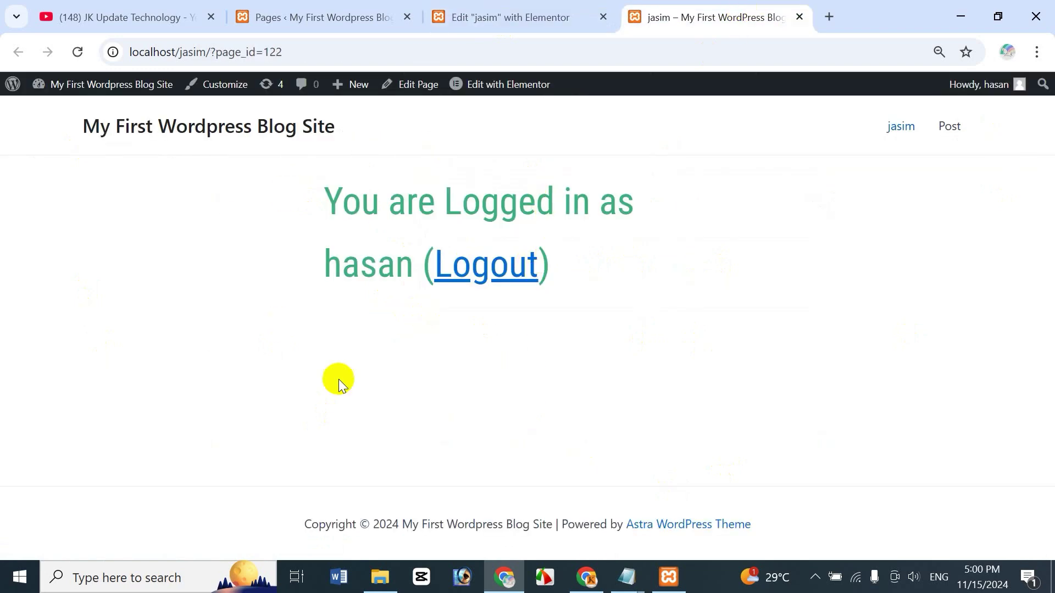
click(479, 270)
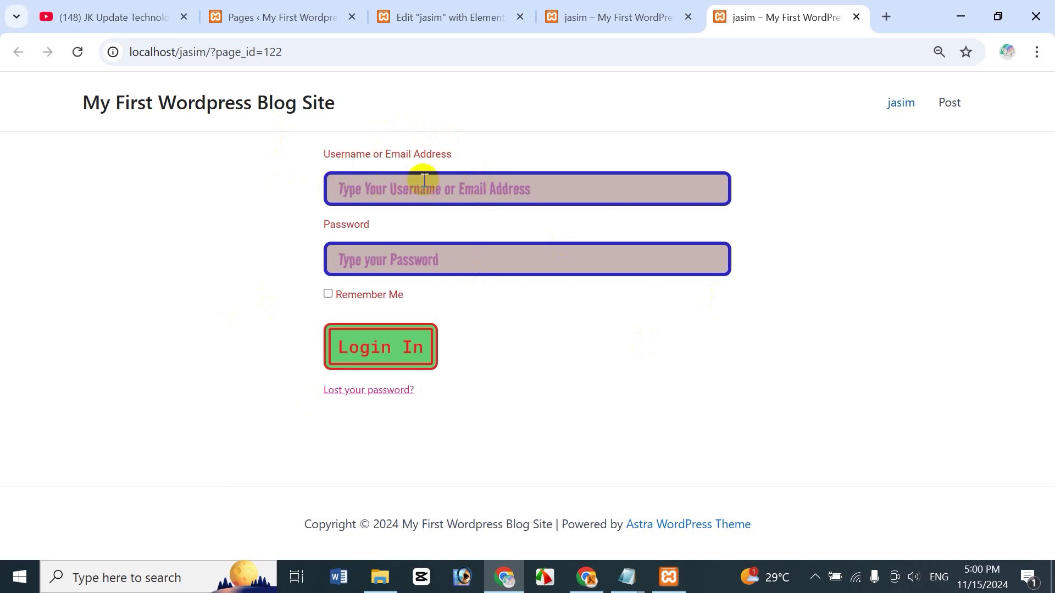
Step: Sign back in through the styled form with the username and password
click(382, 177)
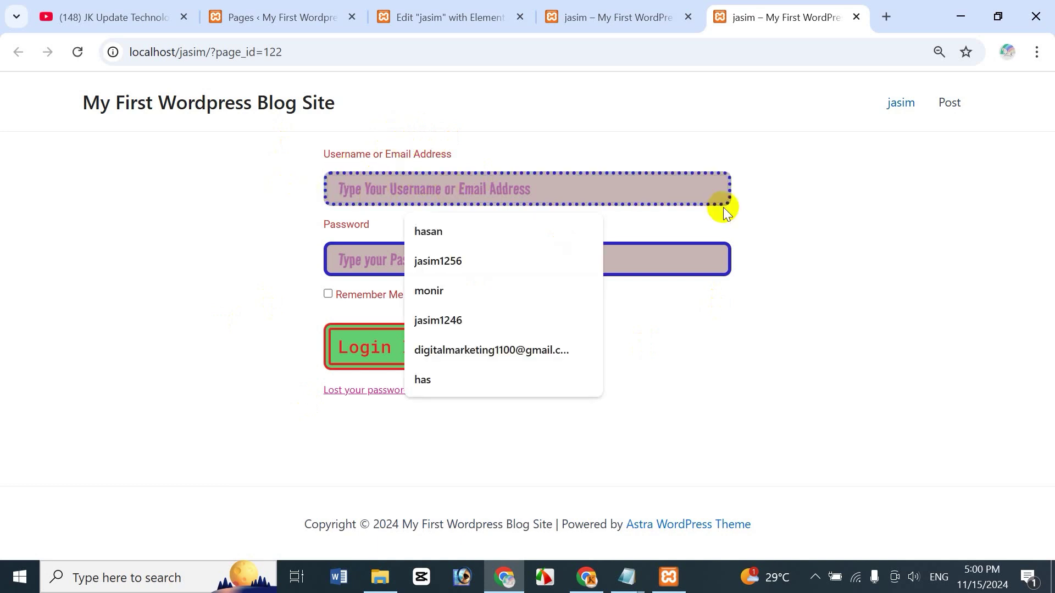
text(hasan)
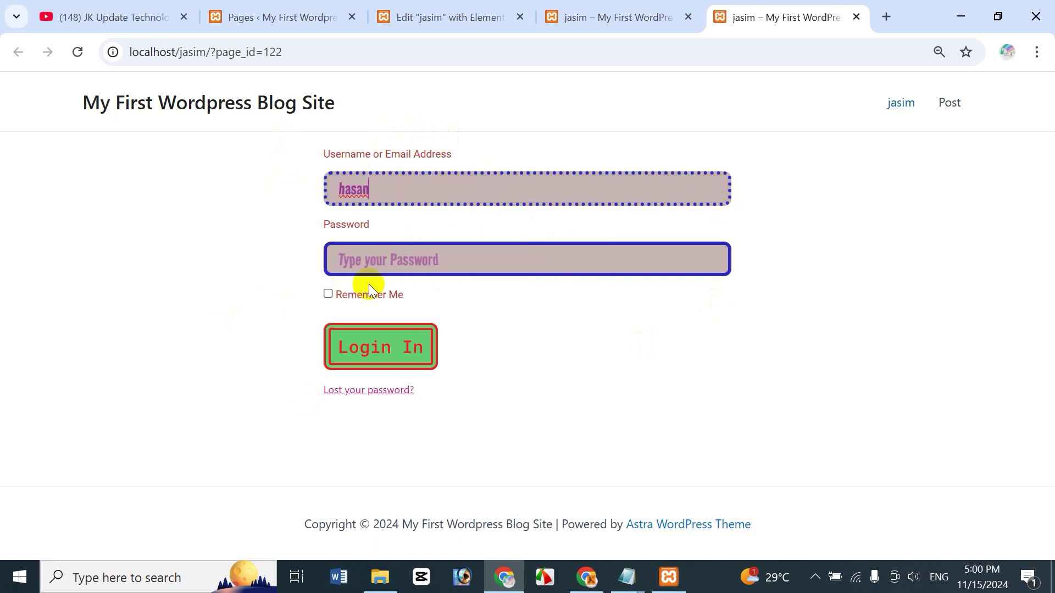
click(371, 262)
text(12345)
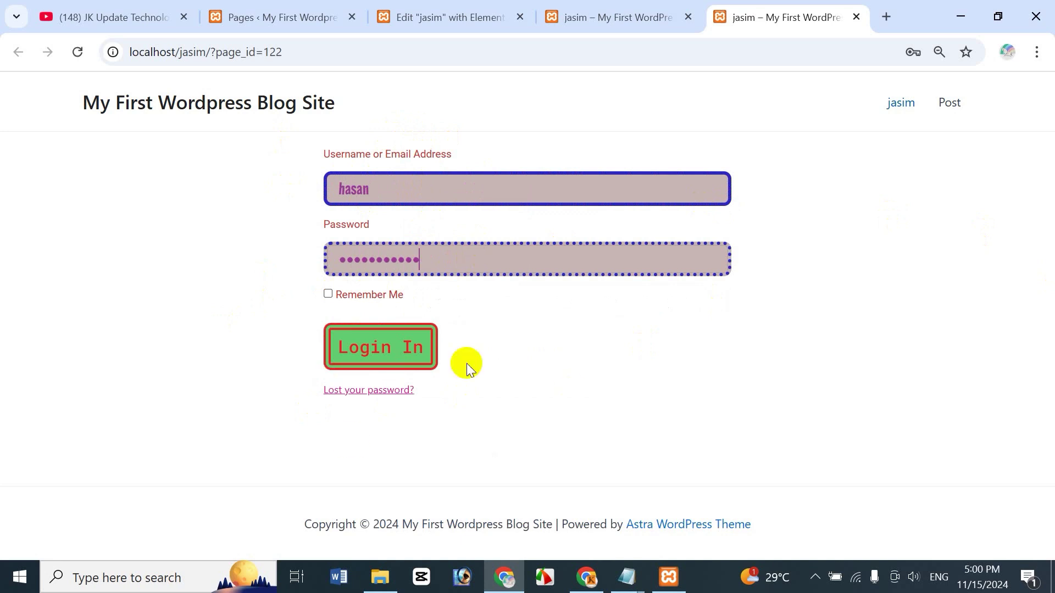
click(383, 349)
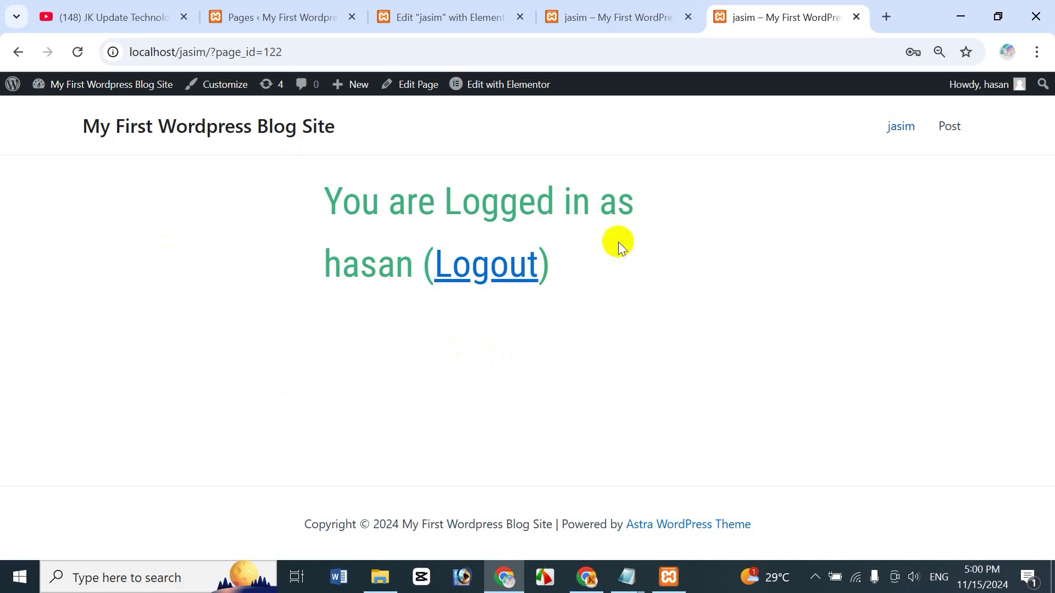
Step: Close the session-expired login dialog and return to the jasim page's Elementor editor
click(306, 11)
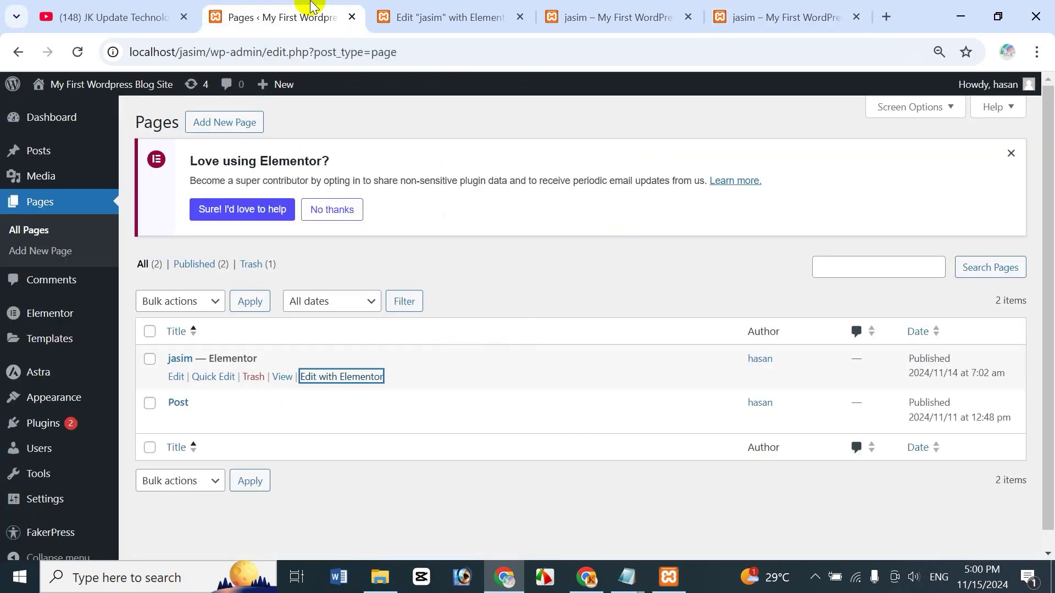
click(484, 16)
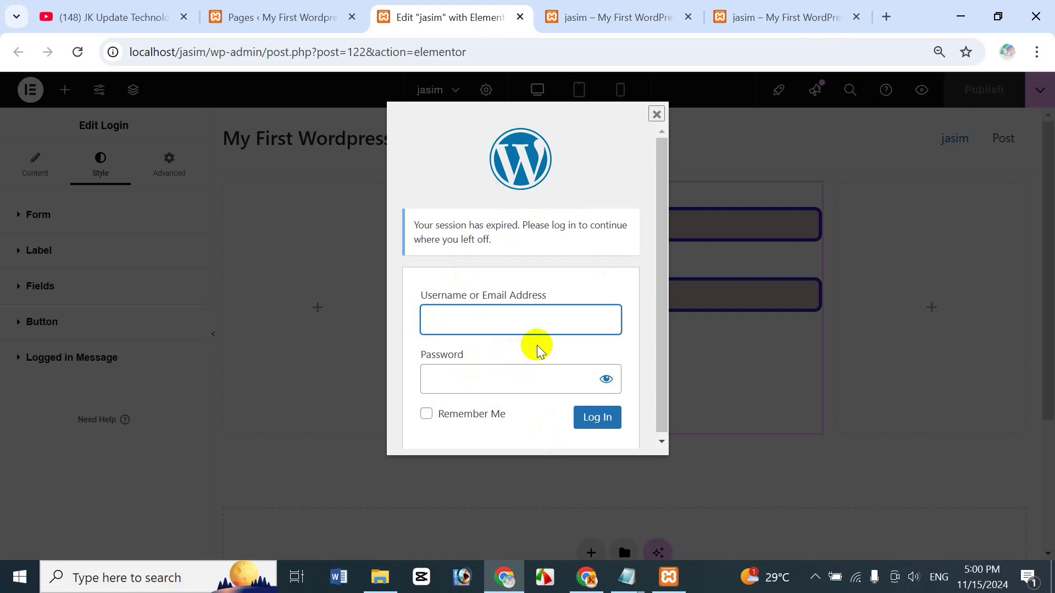
click(785, 17)
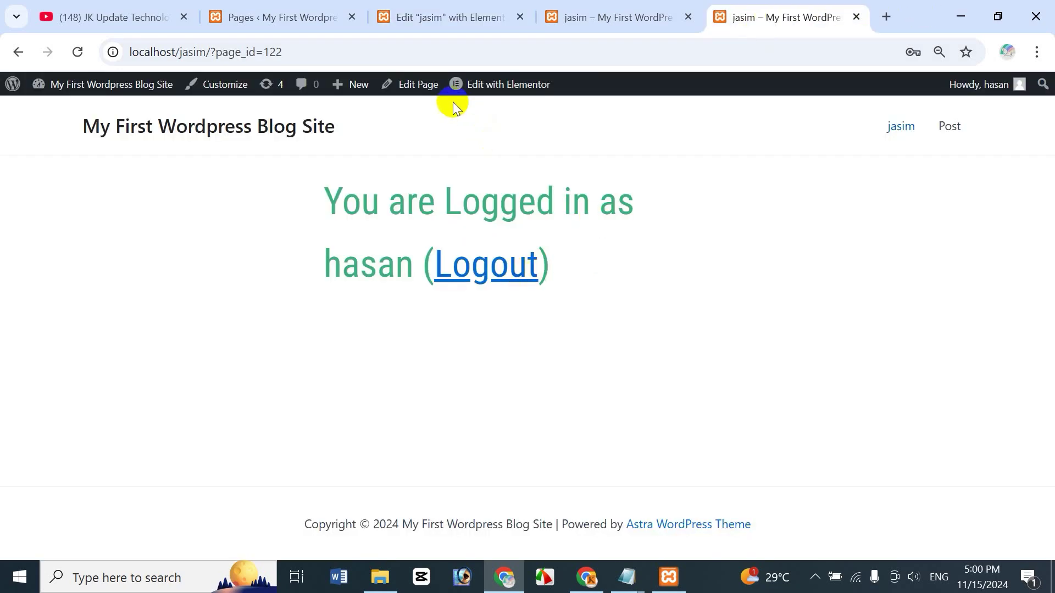
click(434, 17)
click(655, 111)
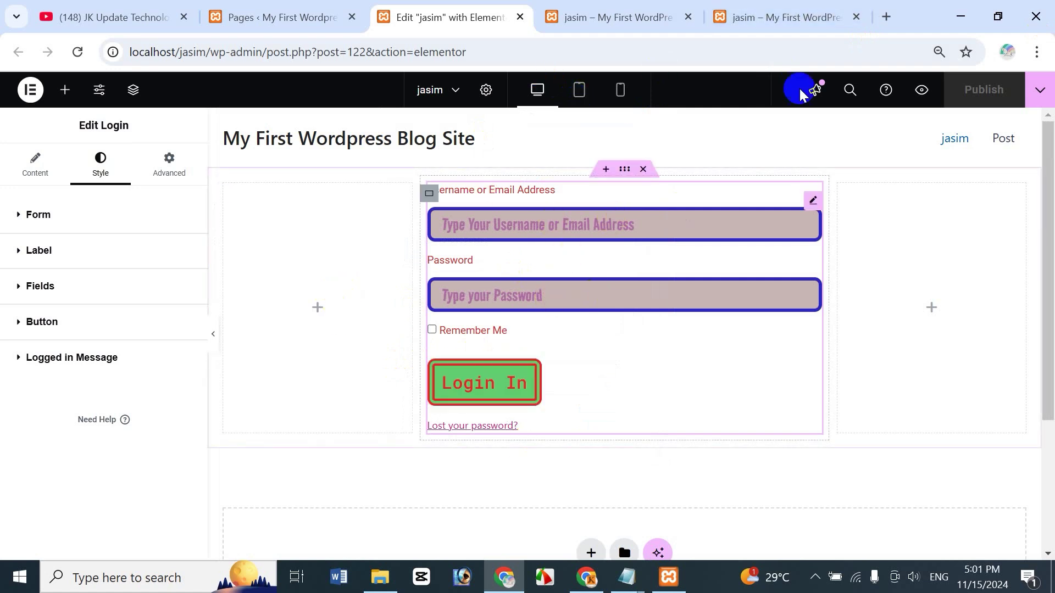
click(801, 17)
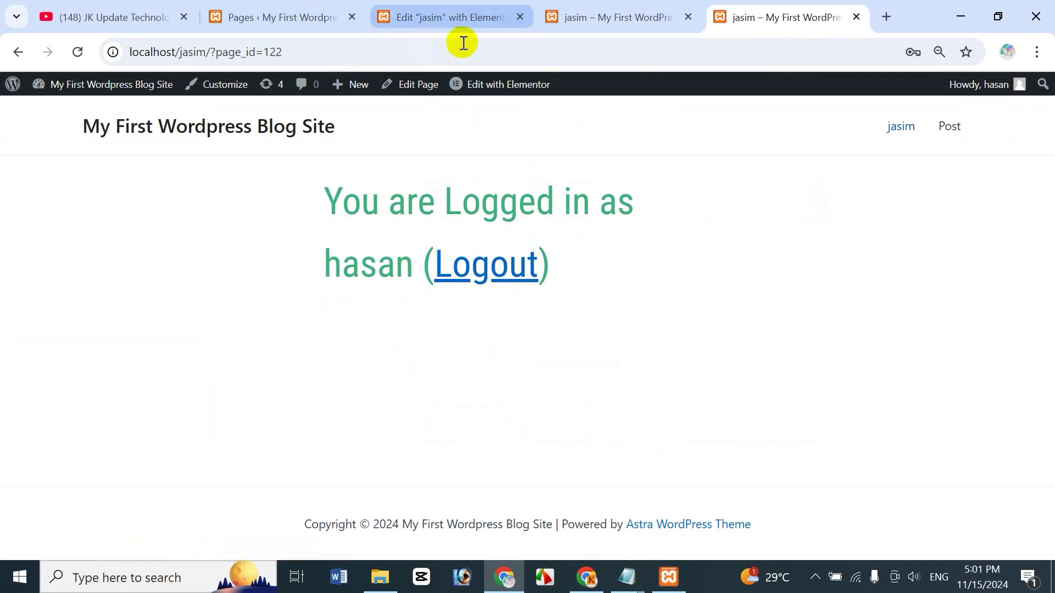
click(428, 18)
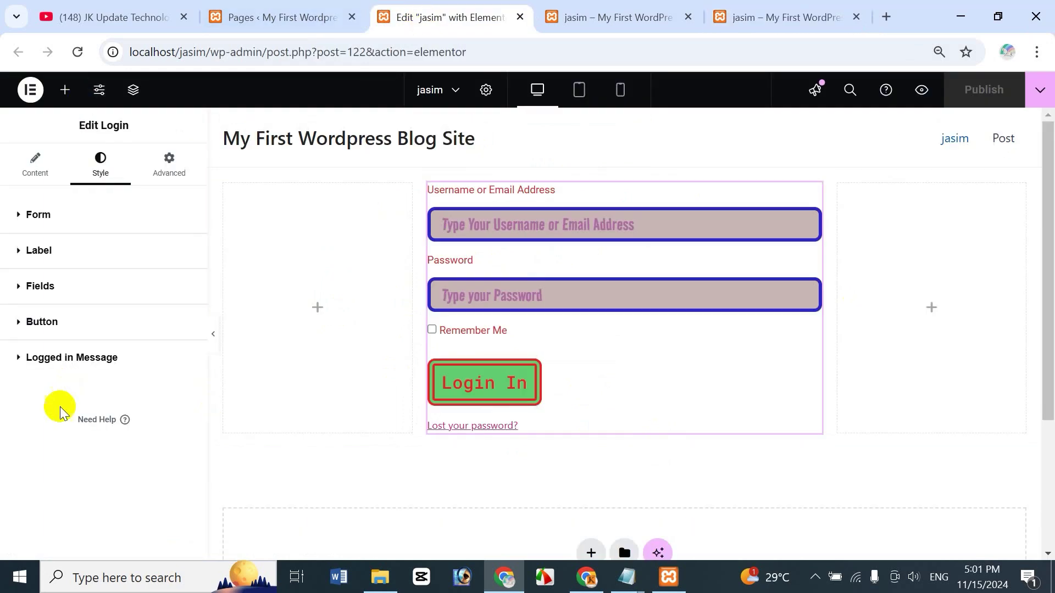
Step: Switch Redirect After Login on under the Login widget's Additional Options
click(41, 171)
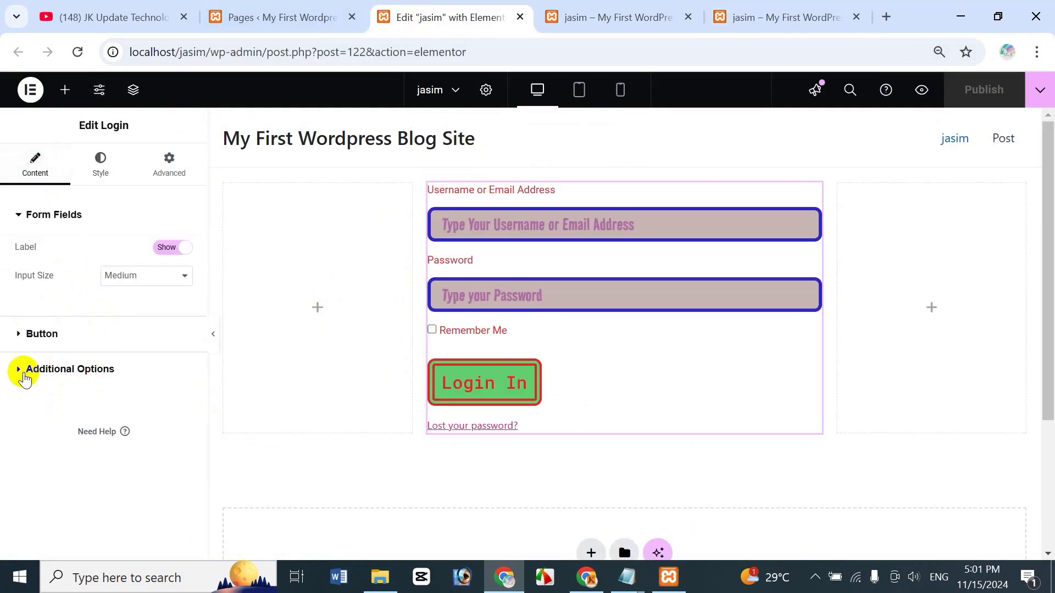
click(21, 370)
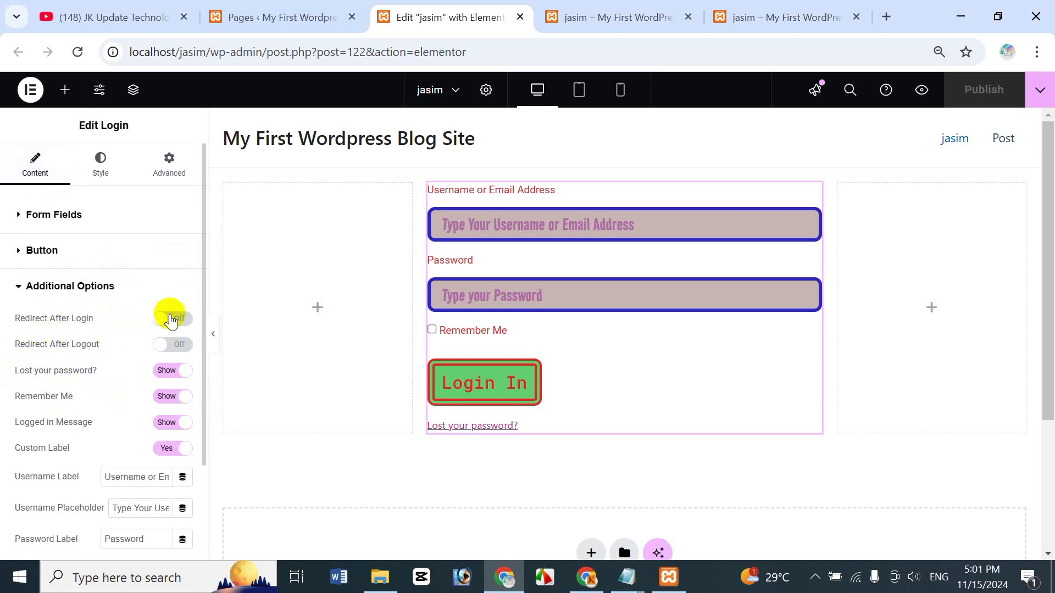
click(170, 319)
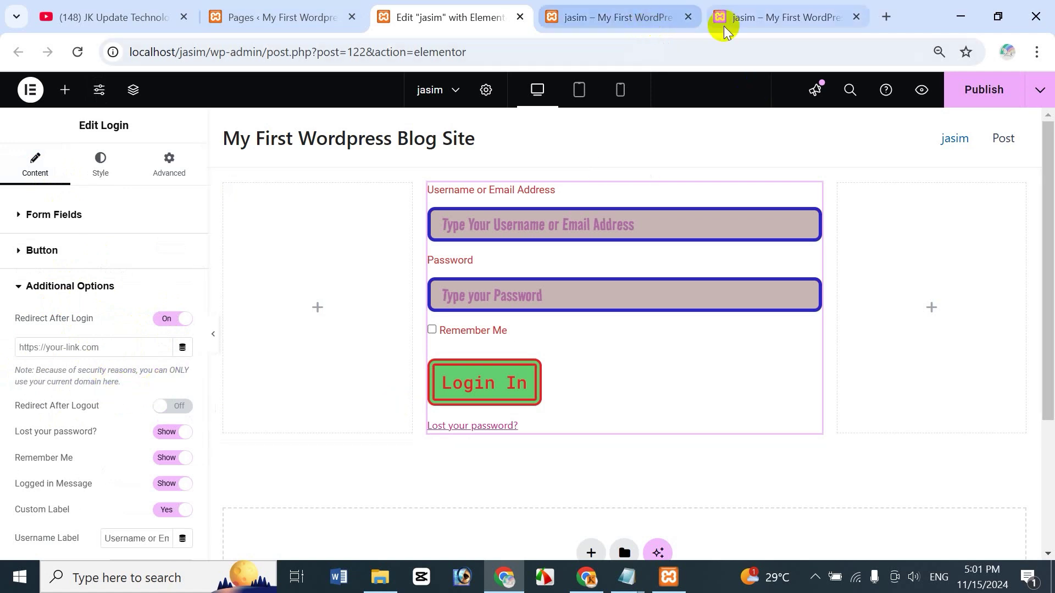
Step: Test the Logout link on the live page, then return to the editor
click(615, 17)
click(494, 277)
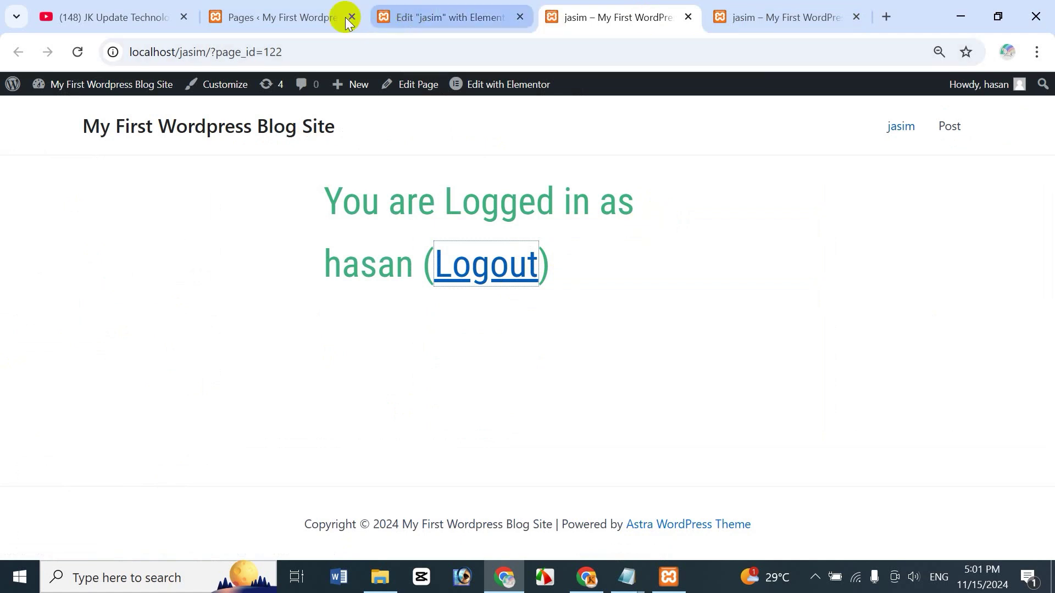
click(418, 16)
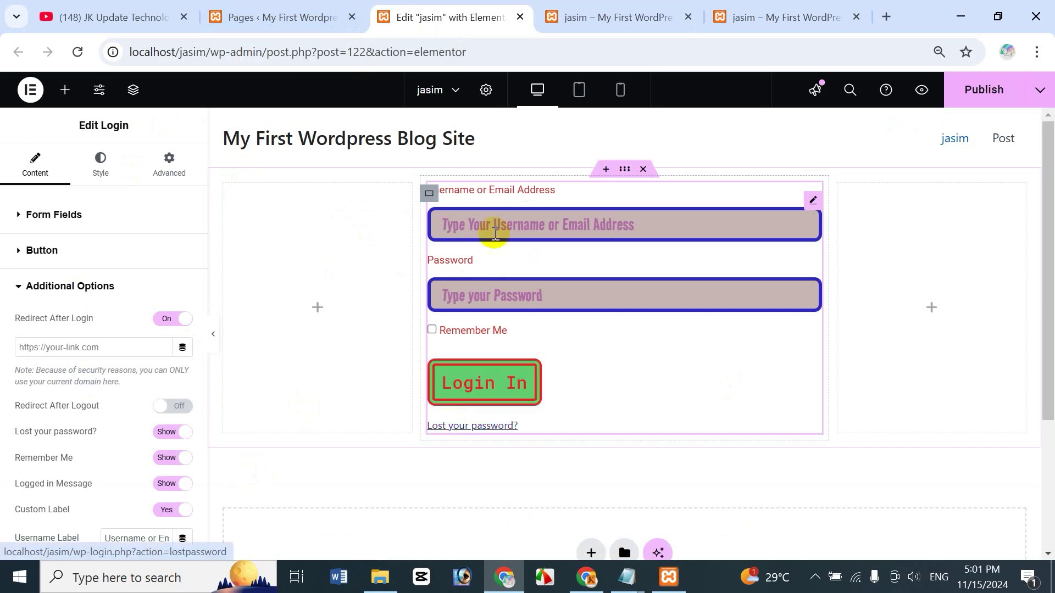
Step: Return to the YouTube tab showing the JK Update Technology Videos list with Elementor Pro Tutorial Bangla parts
click(99, 17)
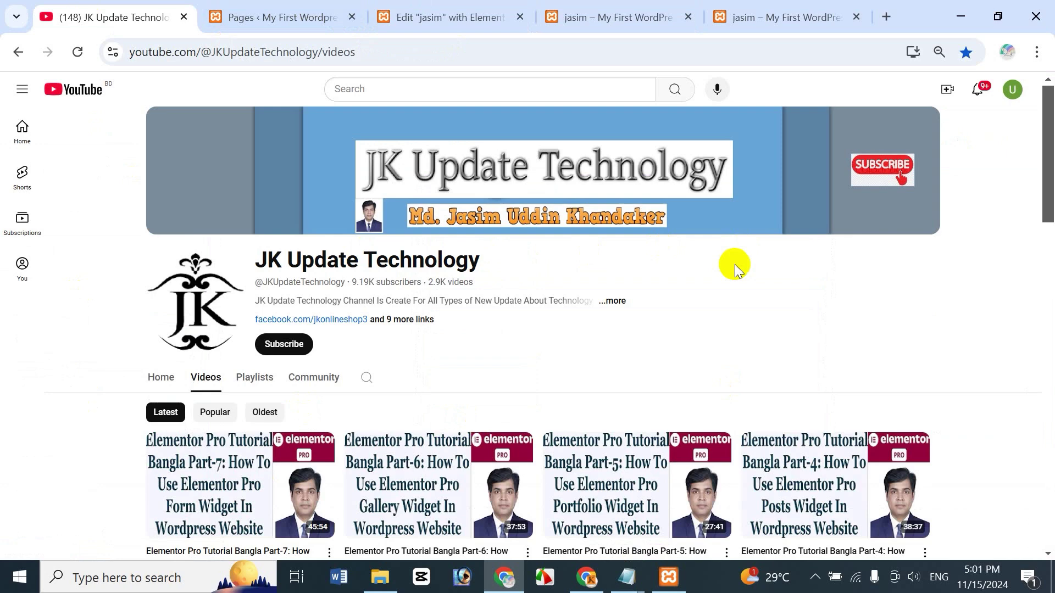